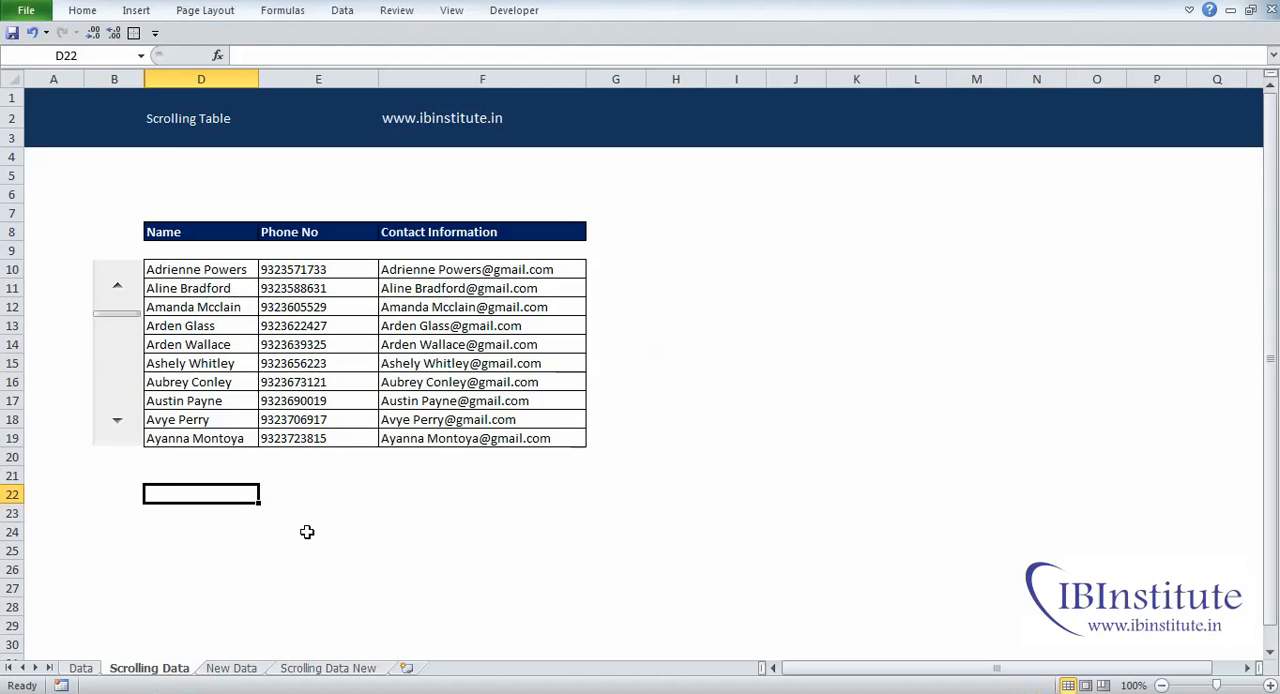
Step: Select the ten contact rows under the table headers, D10:F19, on the Scrolling Data sheet
key(ctrl+Up)
key(ctrl+Up)
key(ctrl+shift+Right)
key(ctrl+shift+Down)
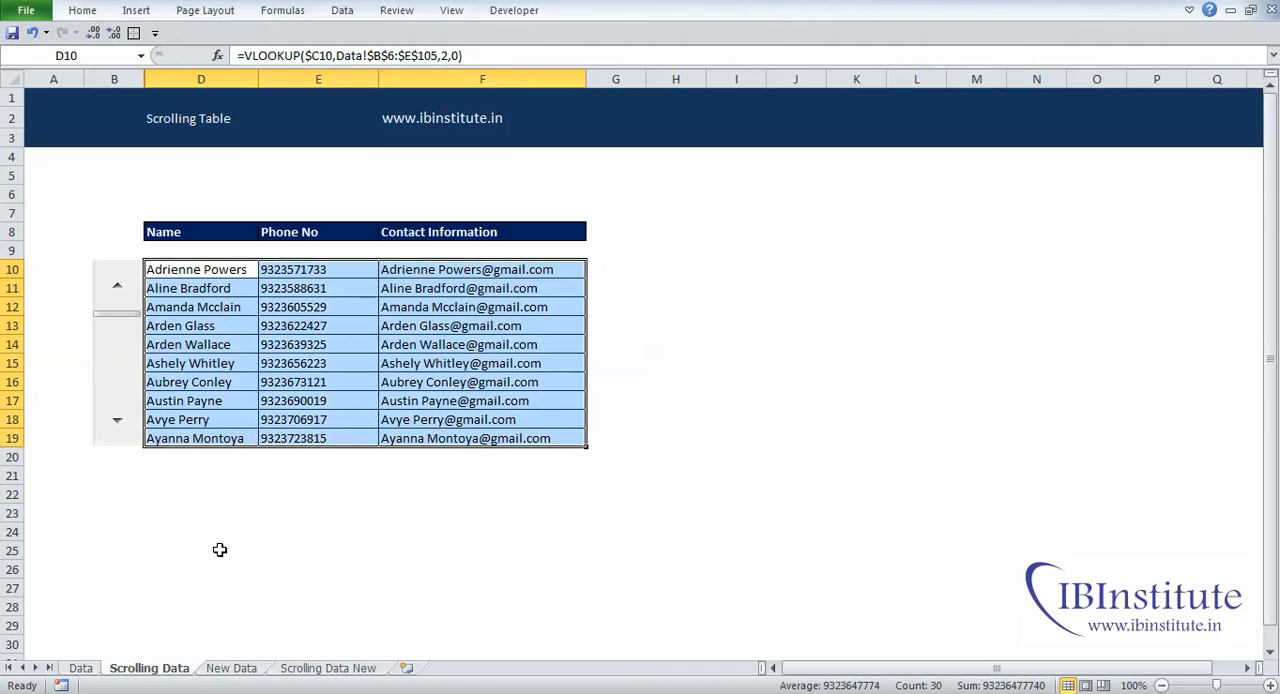
Step: Examine the source contact list on the Data sheet from first to last row across the Name, Phone No and Contact Information columns
click(80, 668)
key(ctrl+Home)
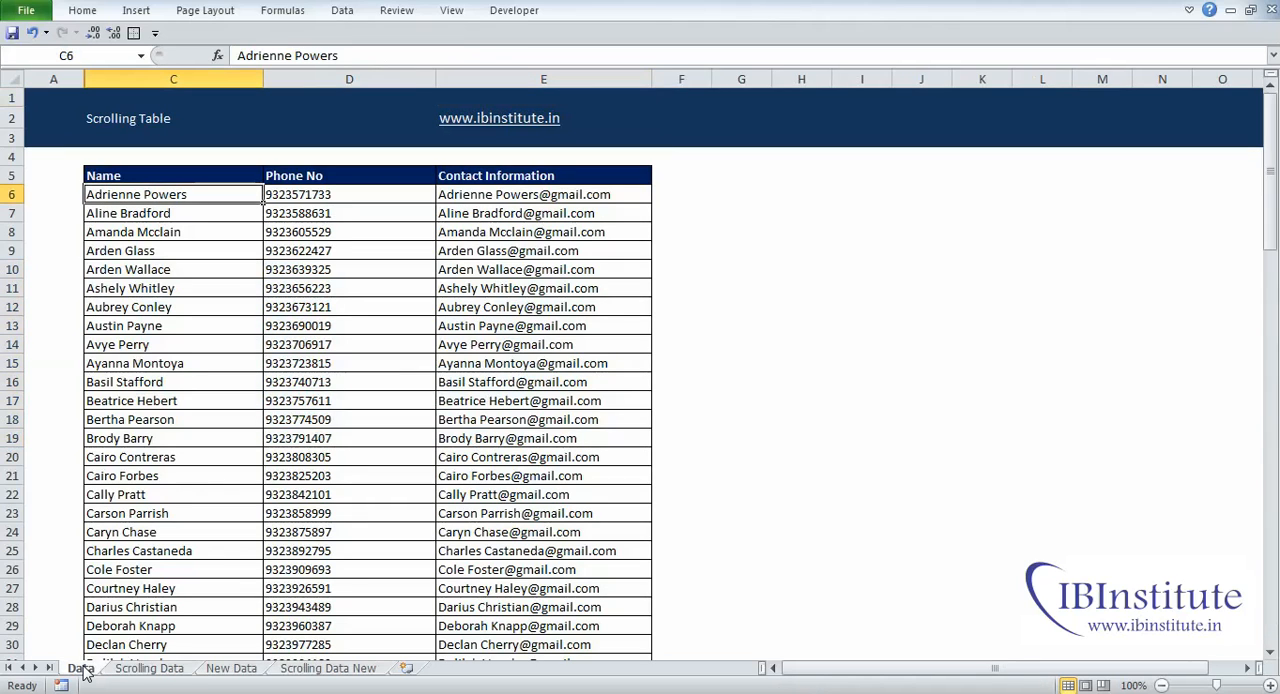
key(ctrl+Down)
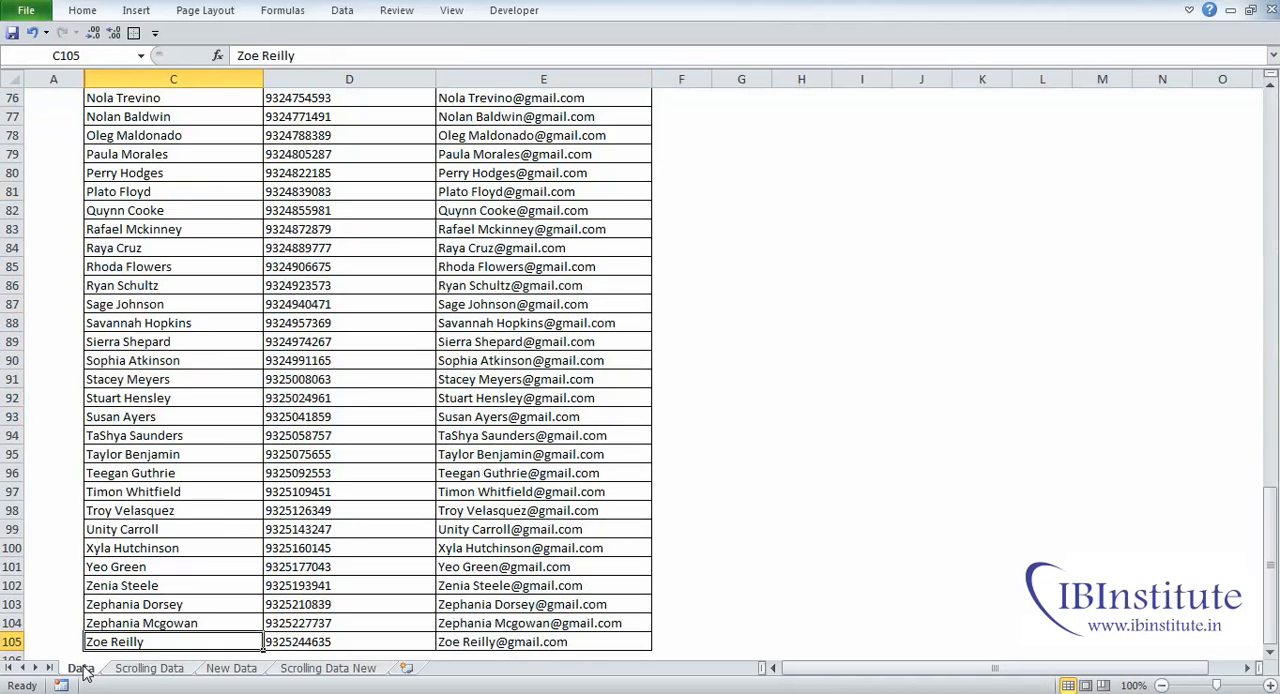
key(Right)
key(ctrl+Up)
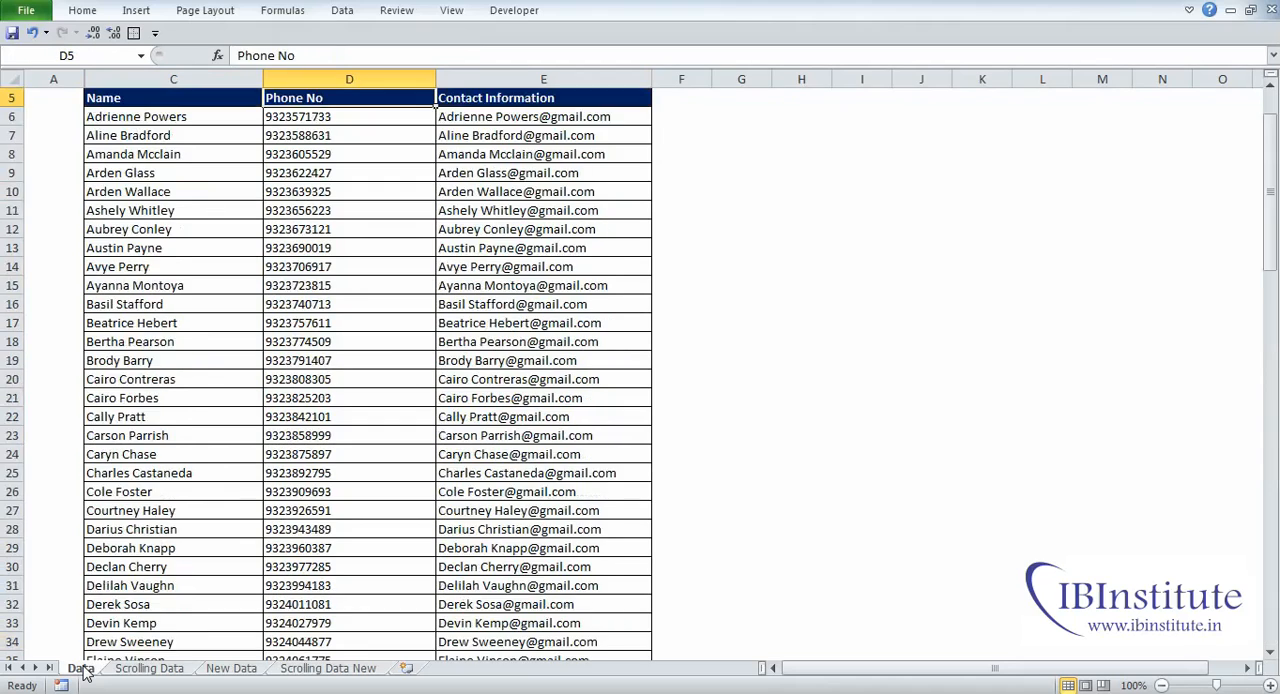
key(ctrl+Up)
key(Down)
key(Down)
key(ctrl+Down)
key(Right)
key(ctrl+Down)
key(ctrl+Up)
key(ctrl+Up)
key(ctrl+Up)
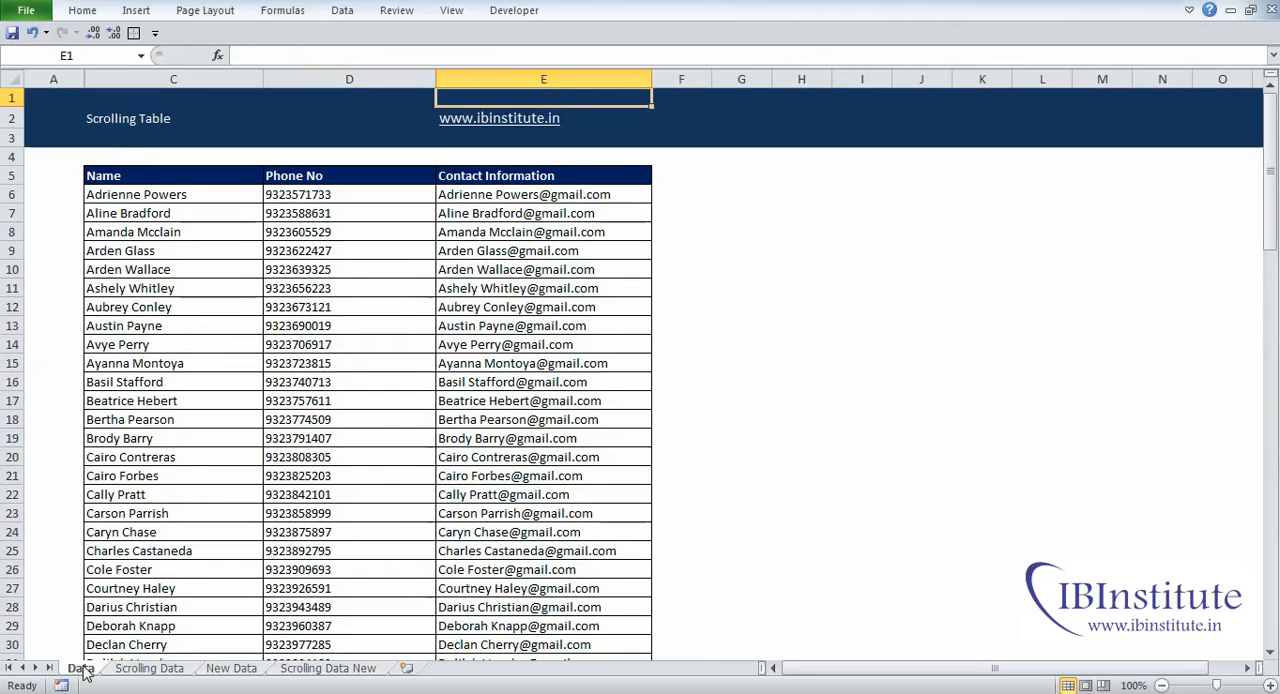
Step: On the Scrolling Data sheet, test the table's scroll bar downward and back upward, and inspect the formula in D10
click(130, 668)
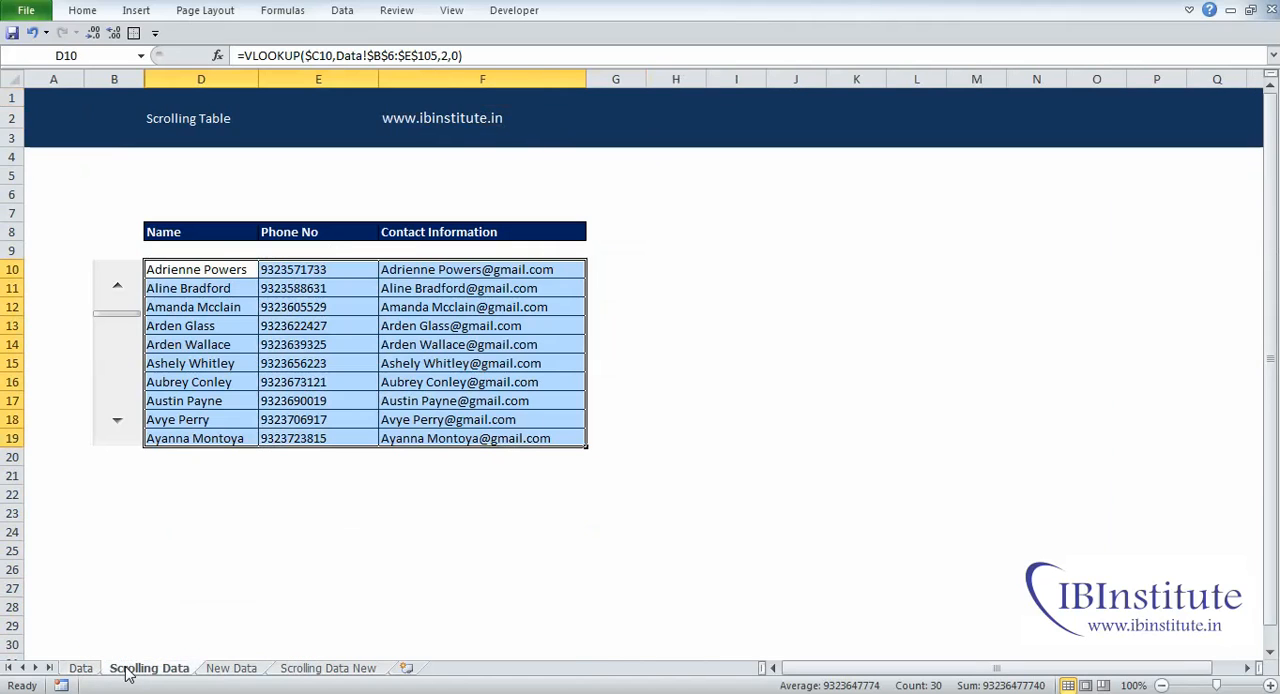
click(209, 498)
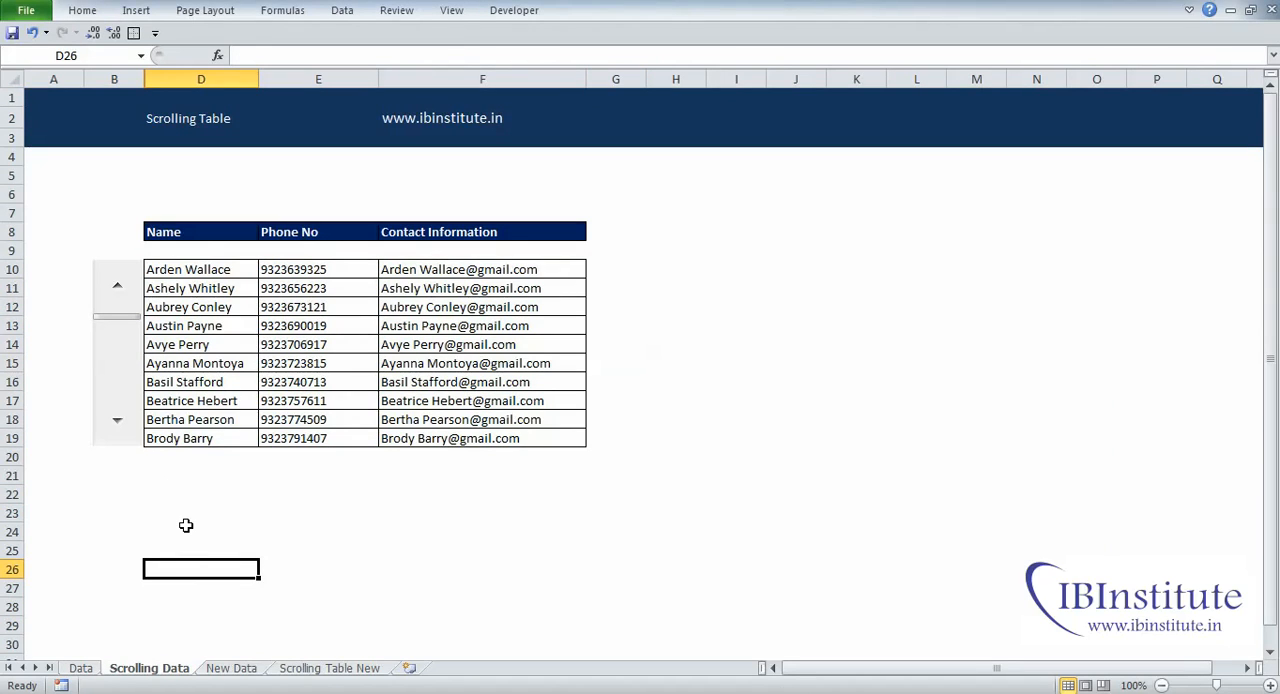
click(121, 433)
click(121, 433)
click(121, 433)
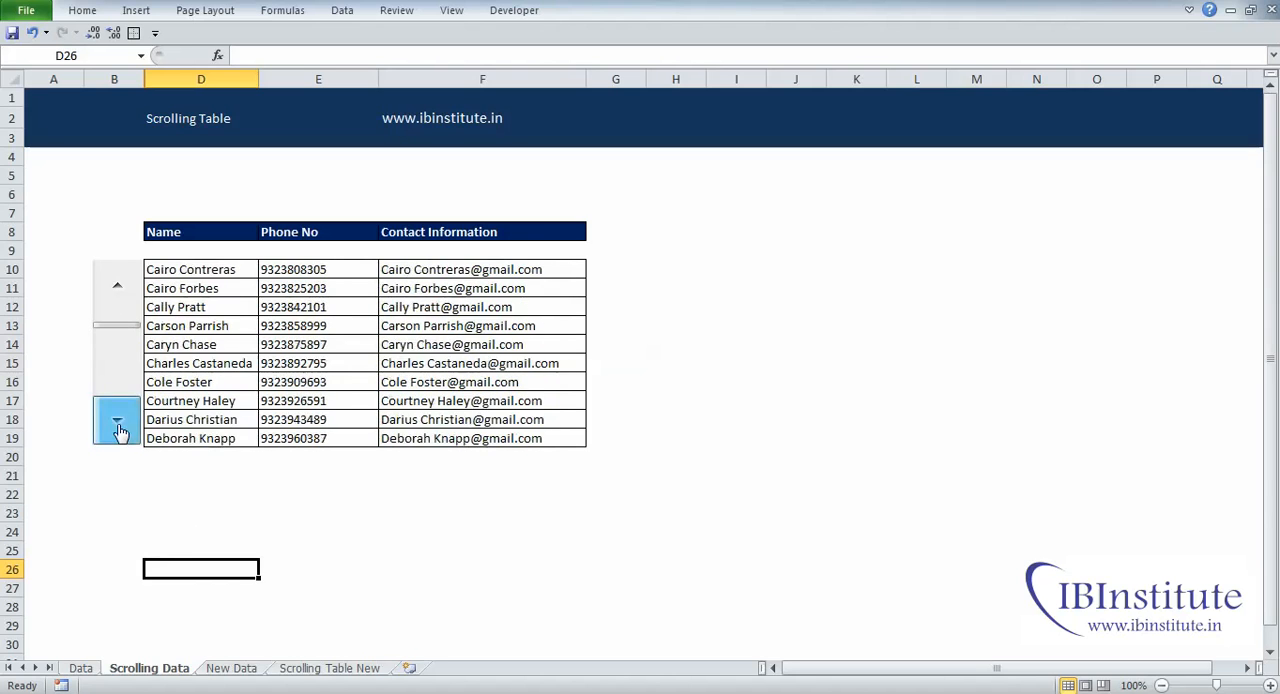
click(121, 433)
click(121, 433)
click(121, 433)
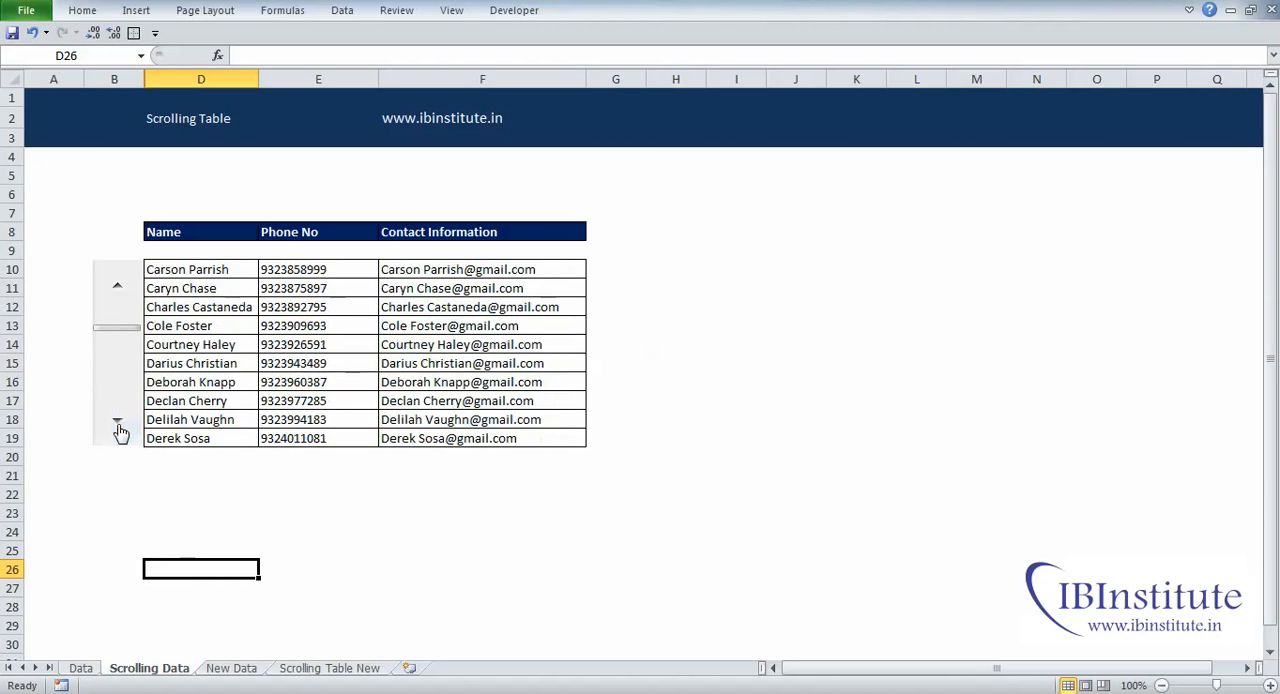
click(117, 291)
click(117, 291)
click(117, 291)
click(117, 291)
click(117, 291)
click(117, 291)
click(117, 291)
click(117, 291)
click(117, 291)
click(117, 291)
click(117, 291)
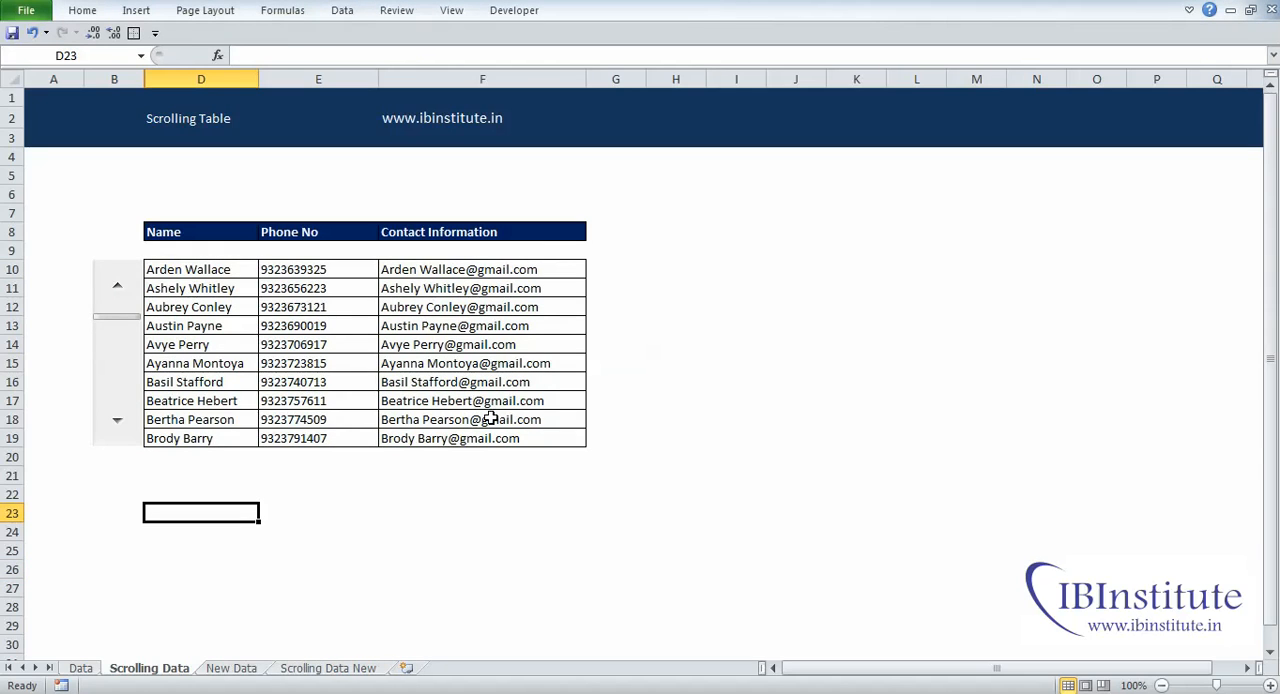
click(222, 270)
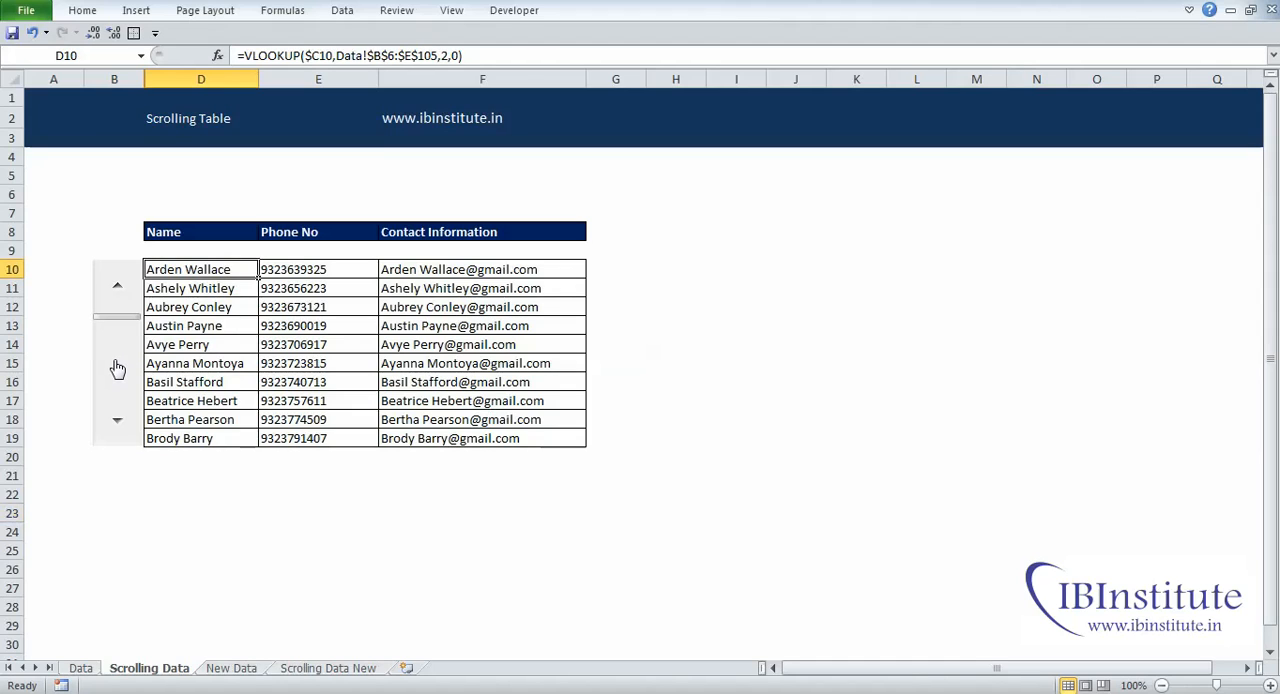
click(220, 572)
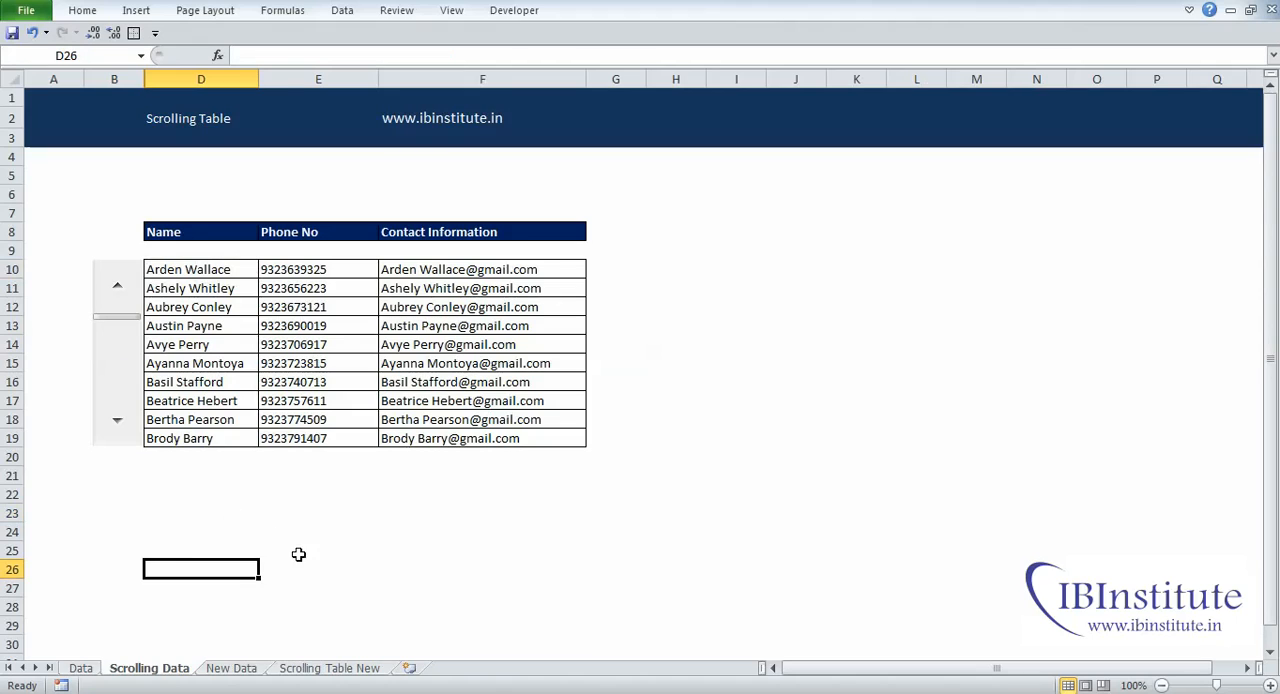
Step: Open the Scrolling Table New sheet and select the empty area C10:F21 beneath the headers
click(340, 668)
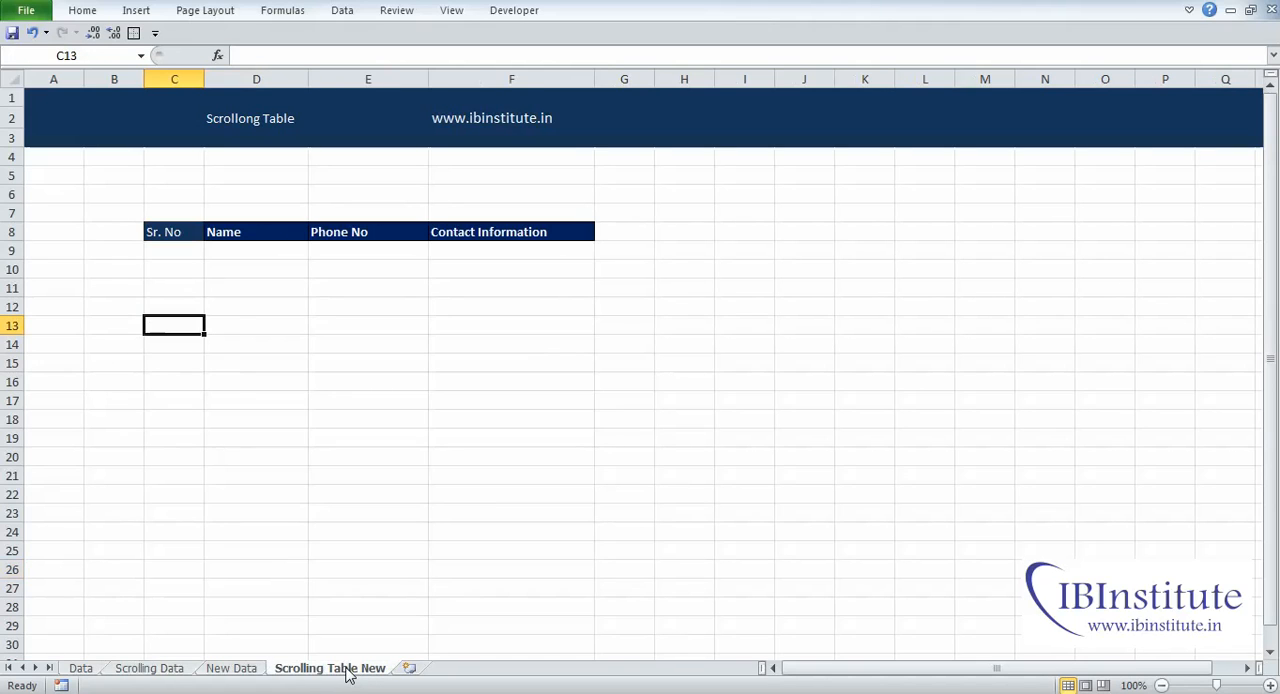
click(184, 265)
shift+click(583, 480)
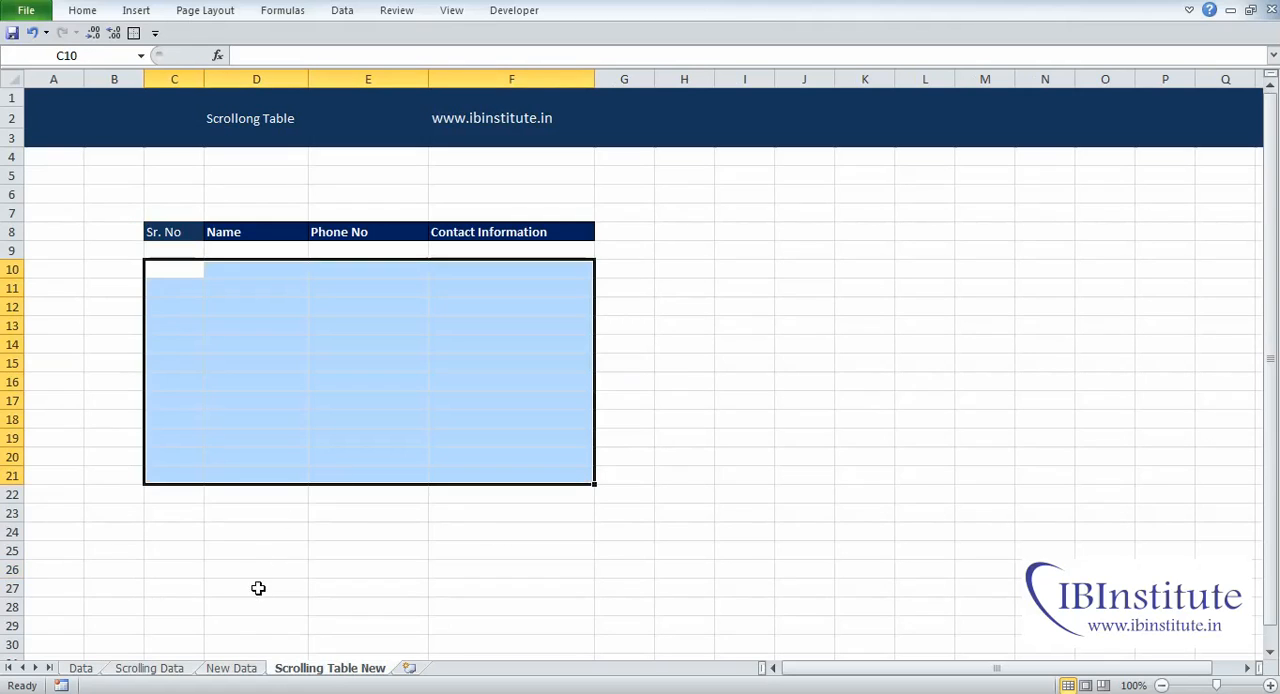
Step: Examine the contact list on the New Data sheet from its first name to its last row
click(232, 668)
click(240, 307)
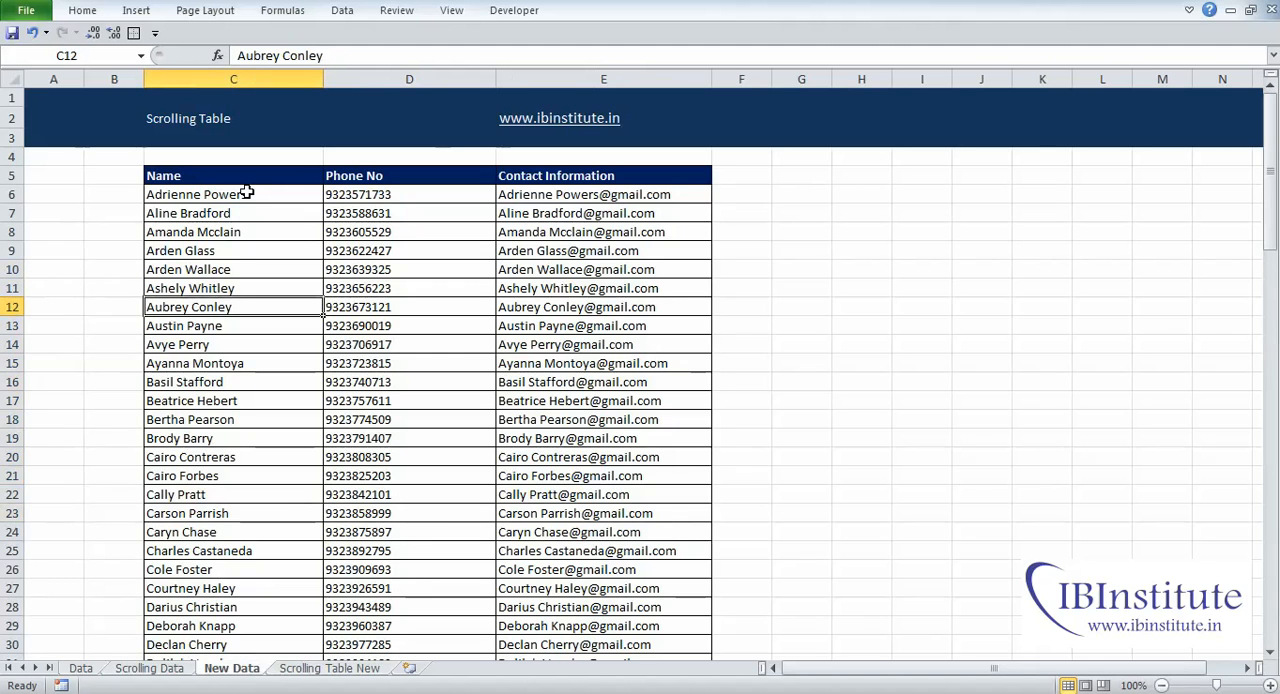
click(246, 192)
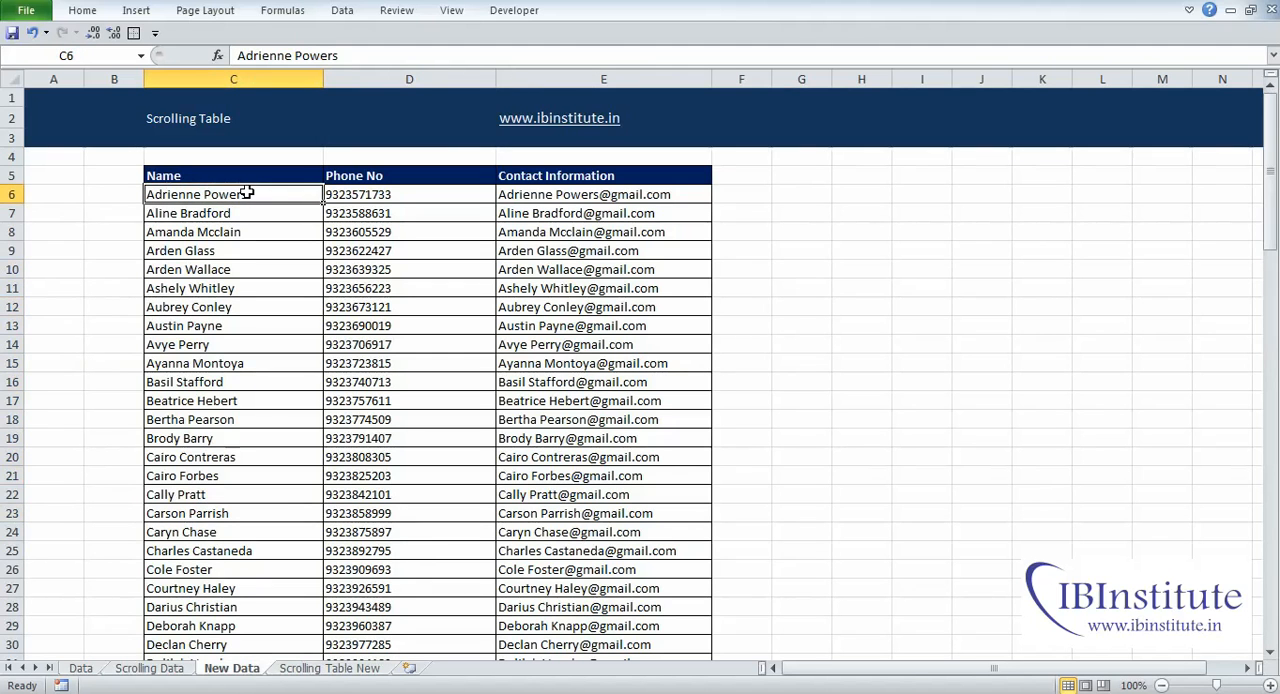
key(ctrl+Down)
key(Right)
key(Right)
key(ctrl+Up)
key(ctrl+Up)
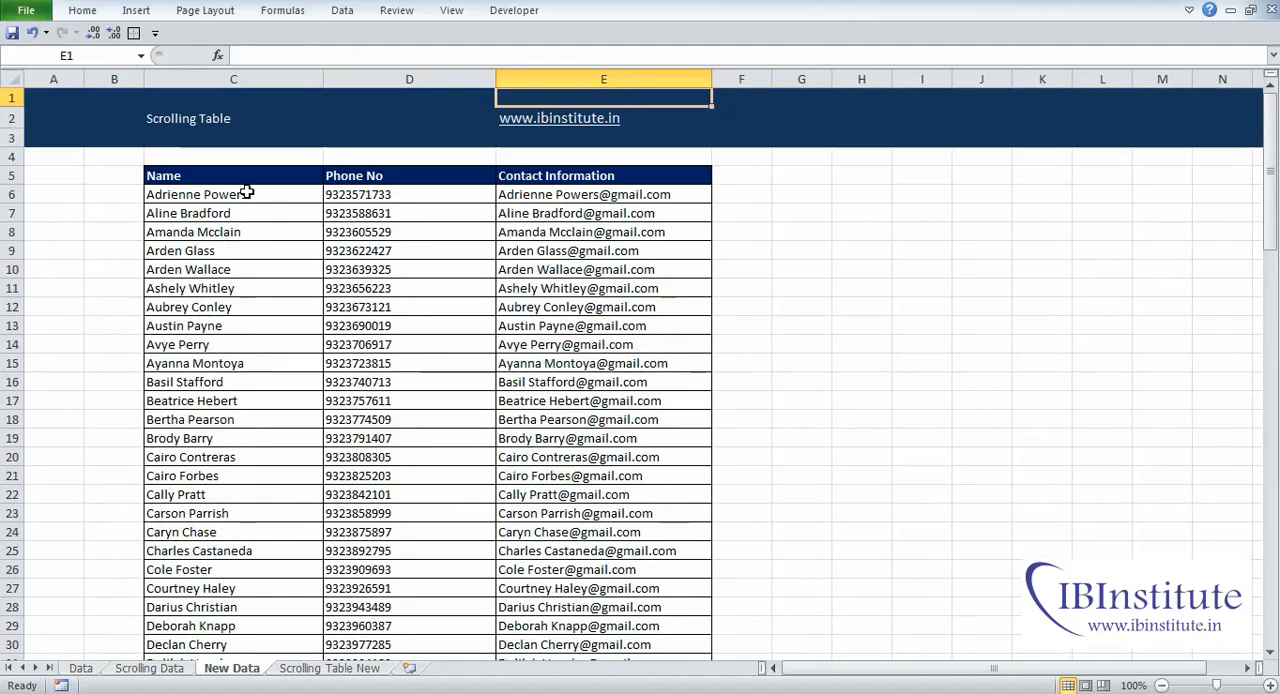
Step: Insert a vertical form-control scroll bar over cells B10:B19 on the Scrolling Table New sheet
click(330, 668)
click(198, 288)
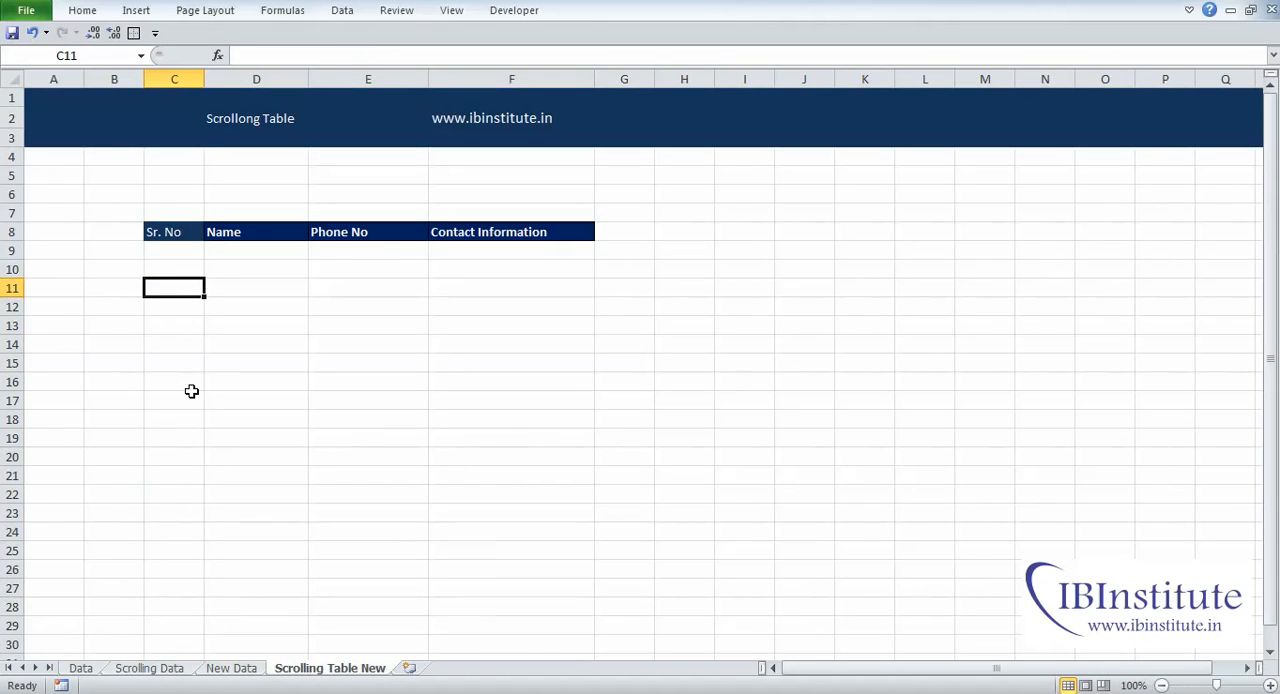
drag(114, 270, 114, 436)
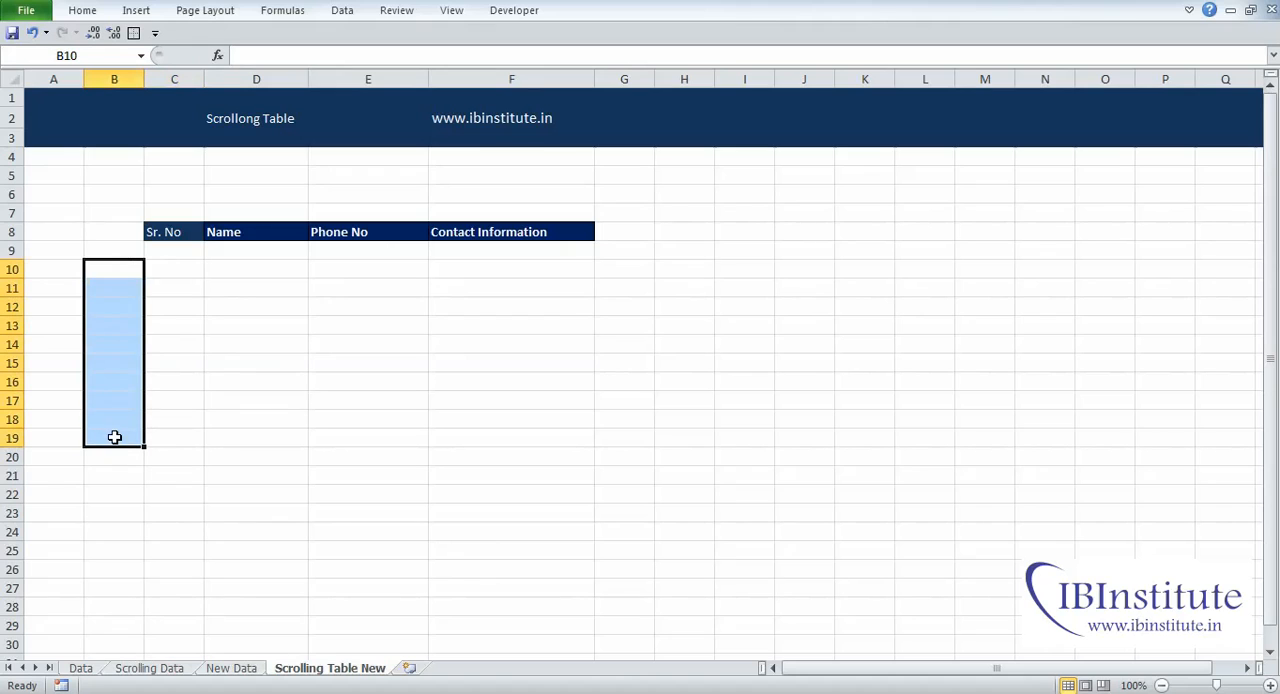
click(512, 11)
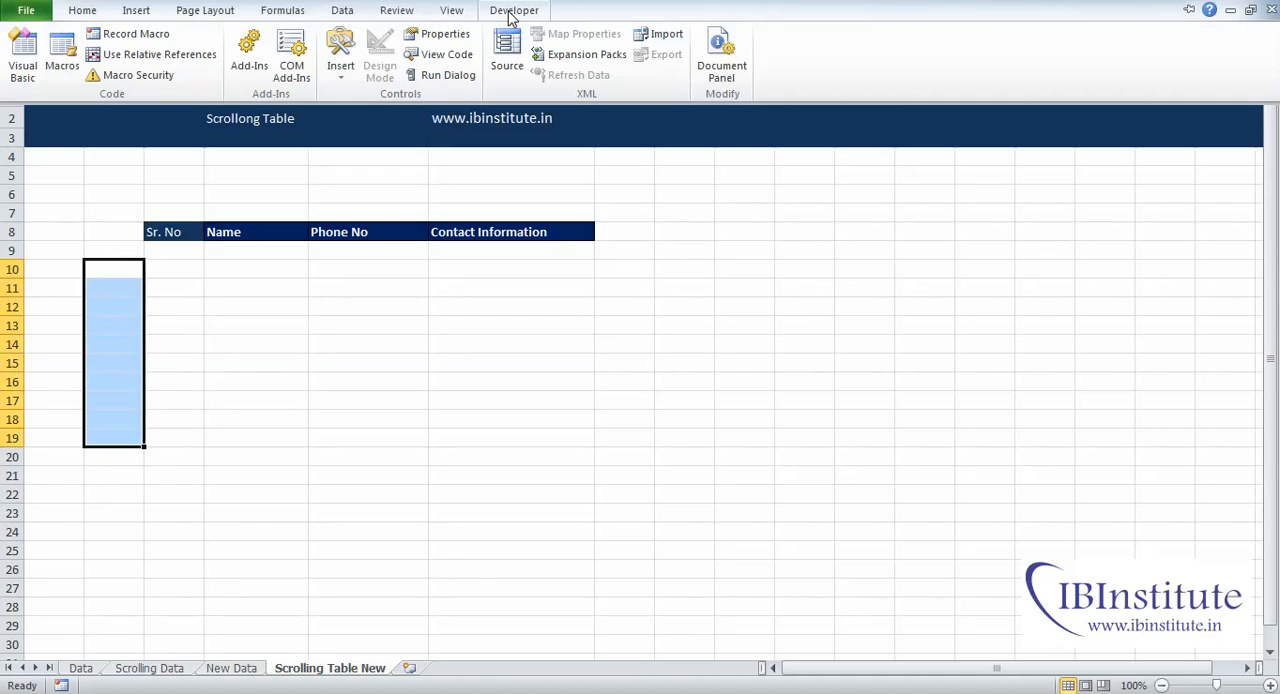
click(338, 72)
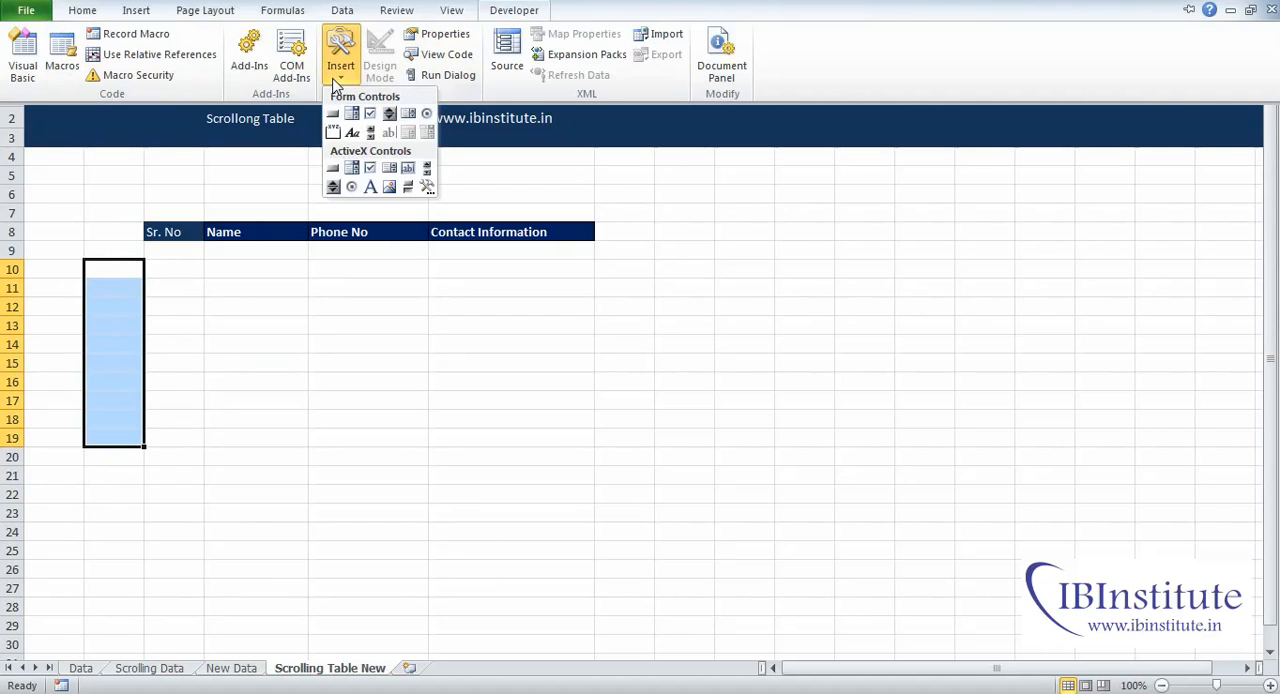
click(371, 133)
drag(87, 262, 138, 447)
drag(175, 270, 177, 437)
click(254, 442)
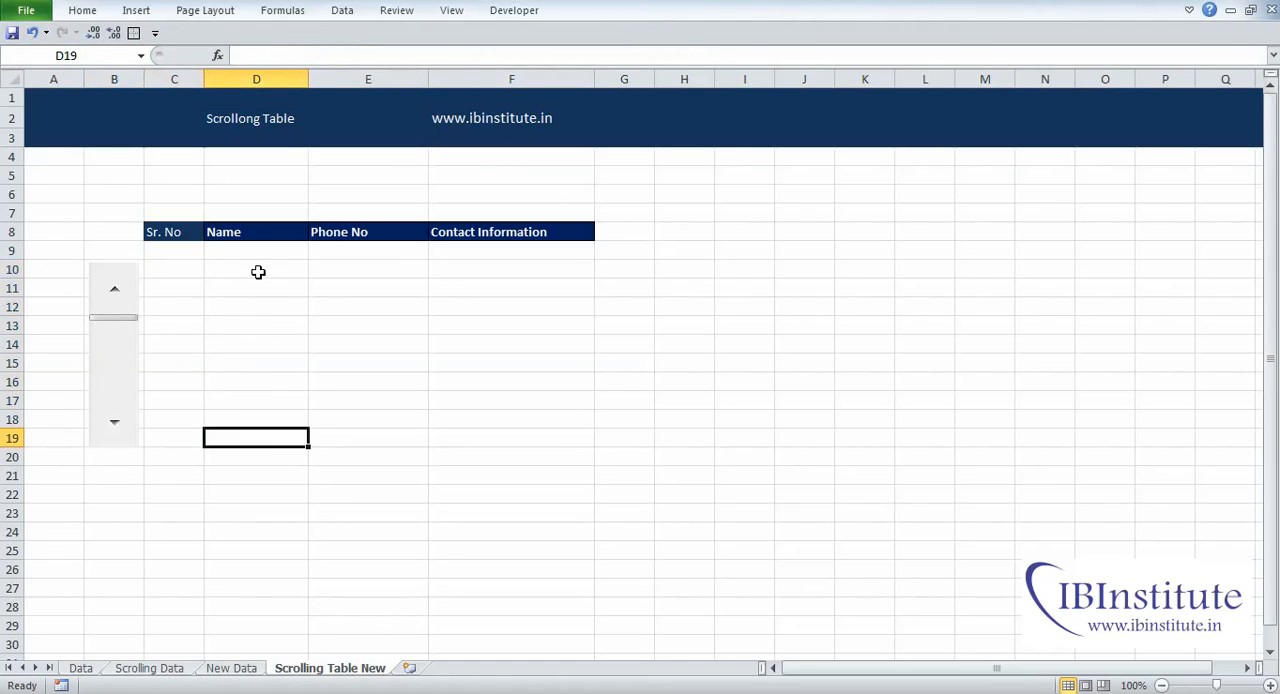
drag(249, 267, 486, 446)
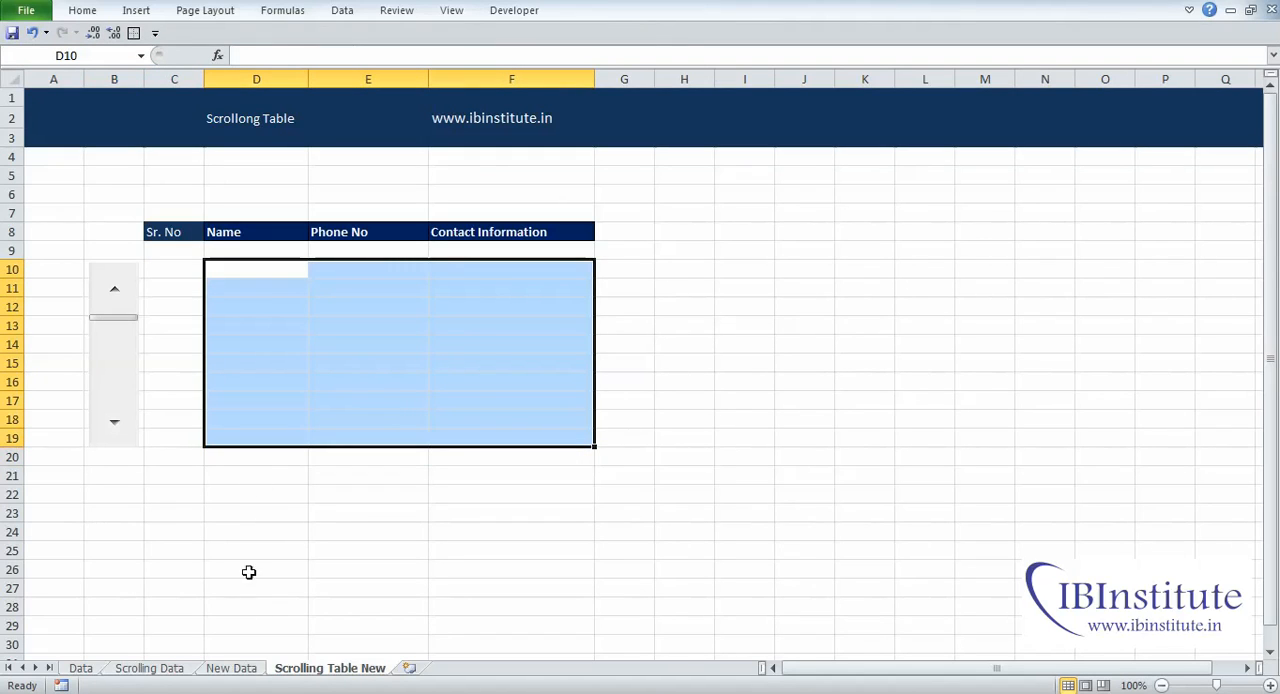
click(175, 385)
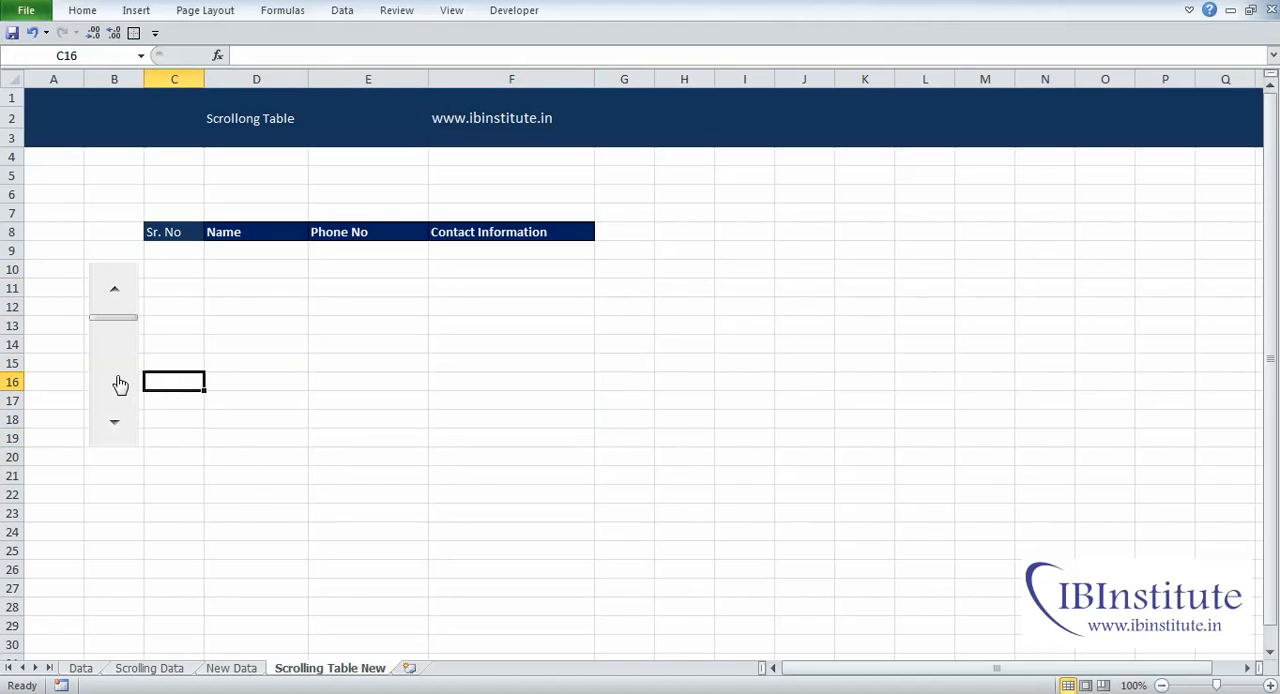
Step: Enter 1 in cell C10 under Sr. No and give the cell a light blue fill
click(177, 266)
text(1)
key(Return)
click(177, 266)
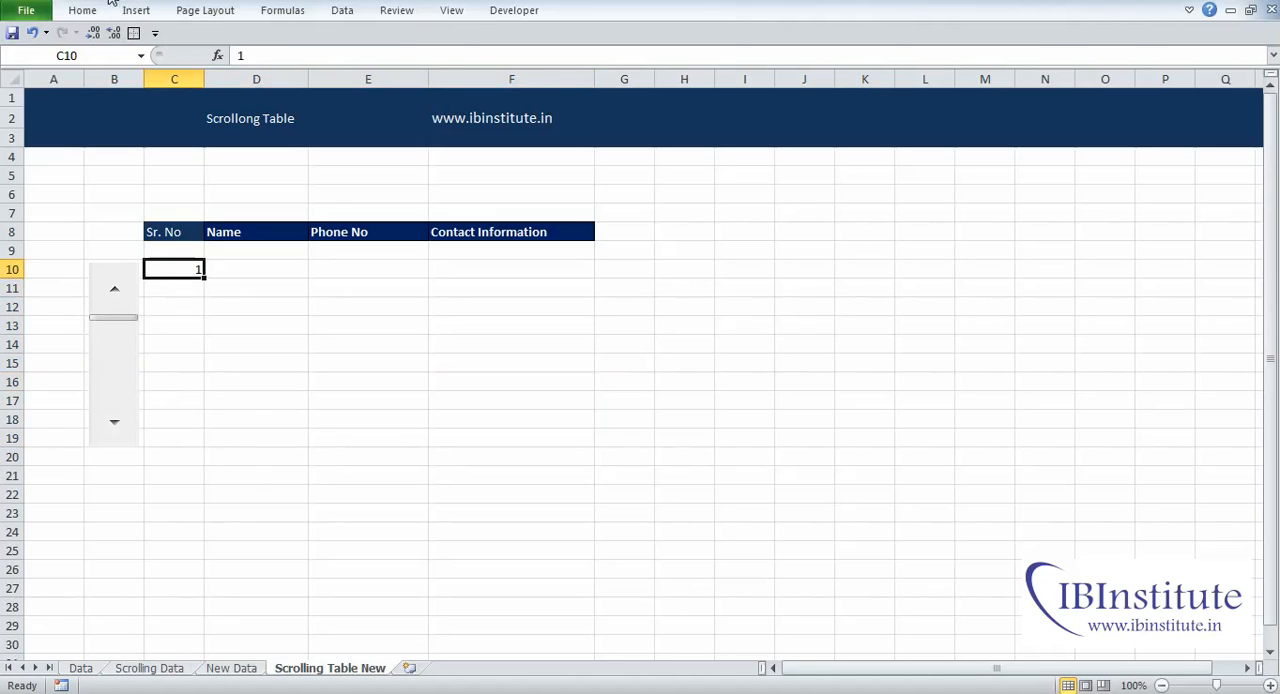
click(83, 10)
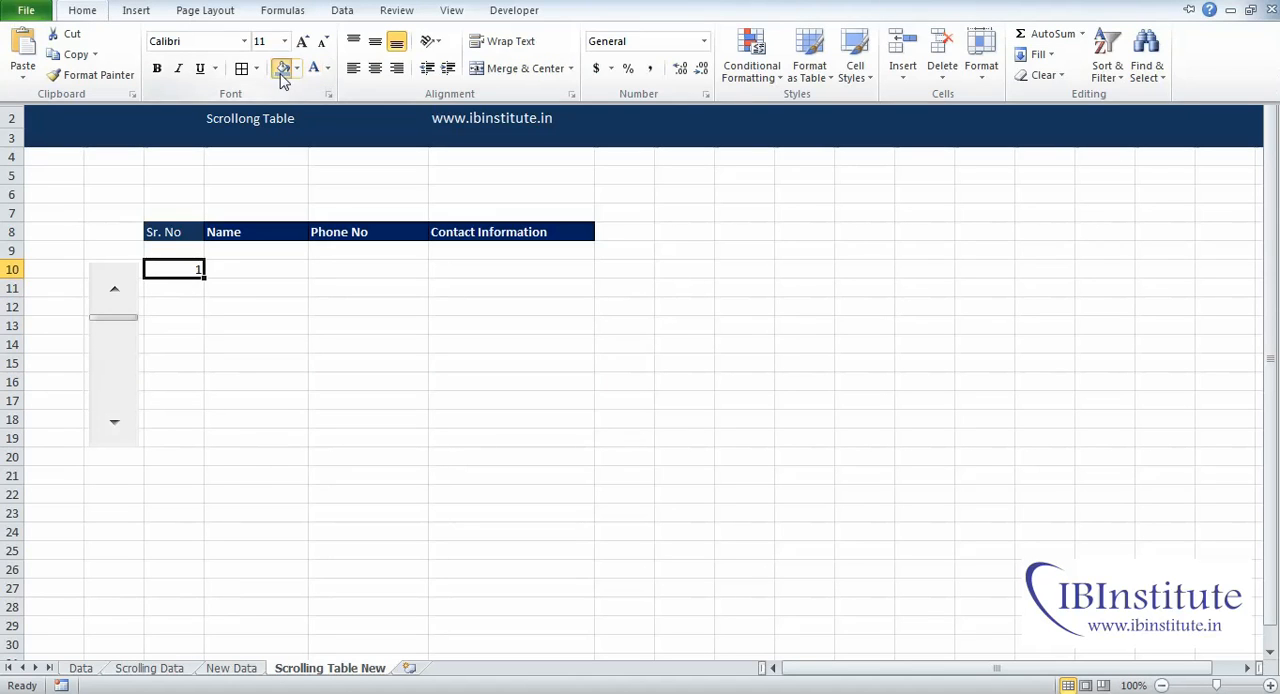
click(280, 68)
click(202, 430)
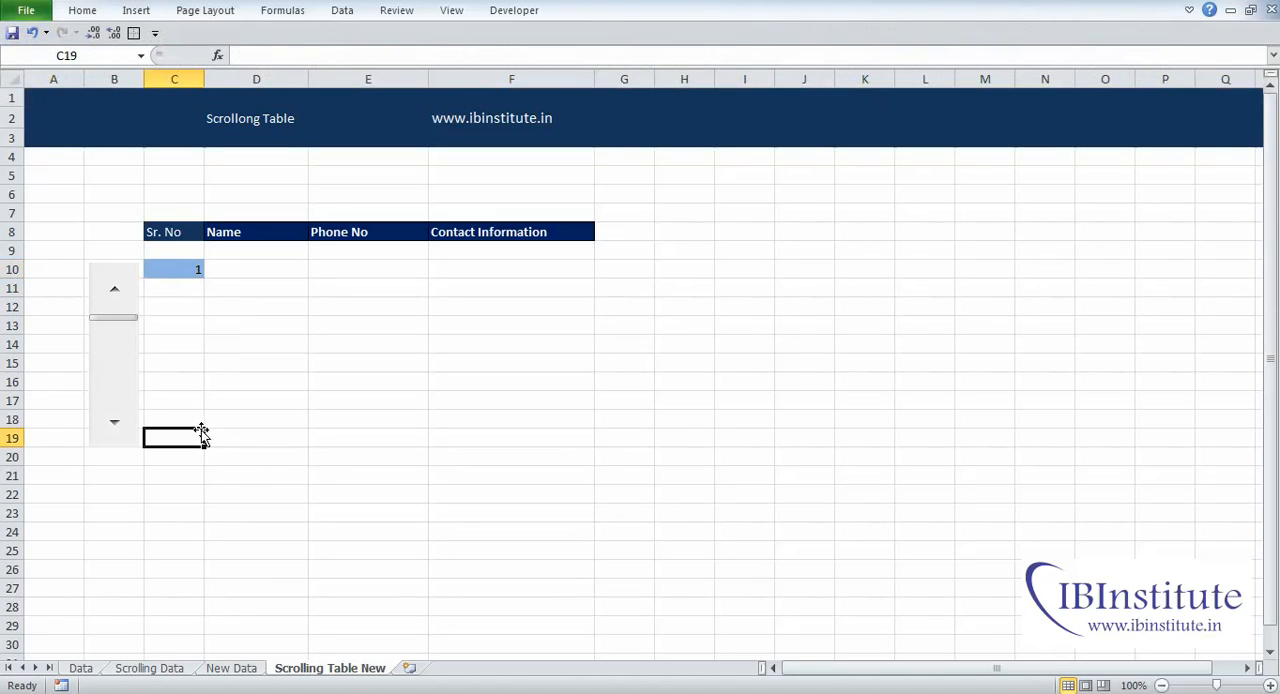
Step: Set the scroll bar's current value and minimum value to 1 and link it to cell $C$10
right_click(118, 388)
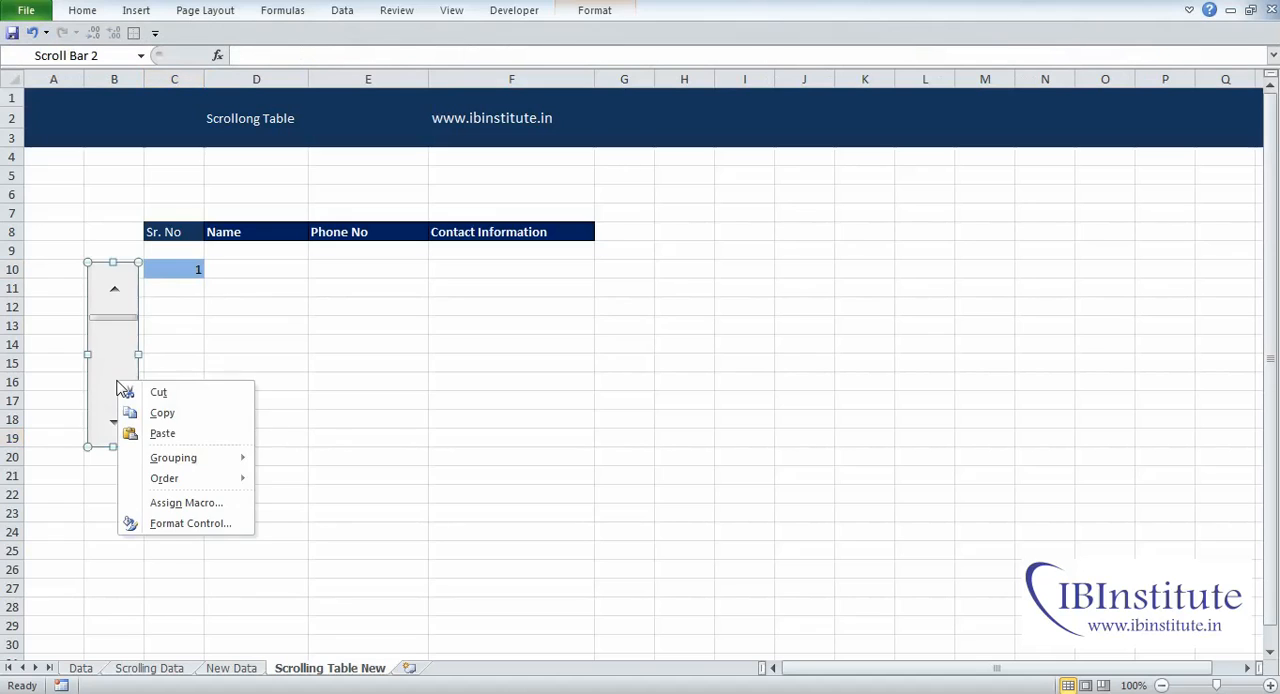
click(207, 525)
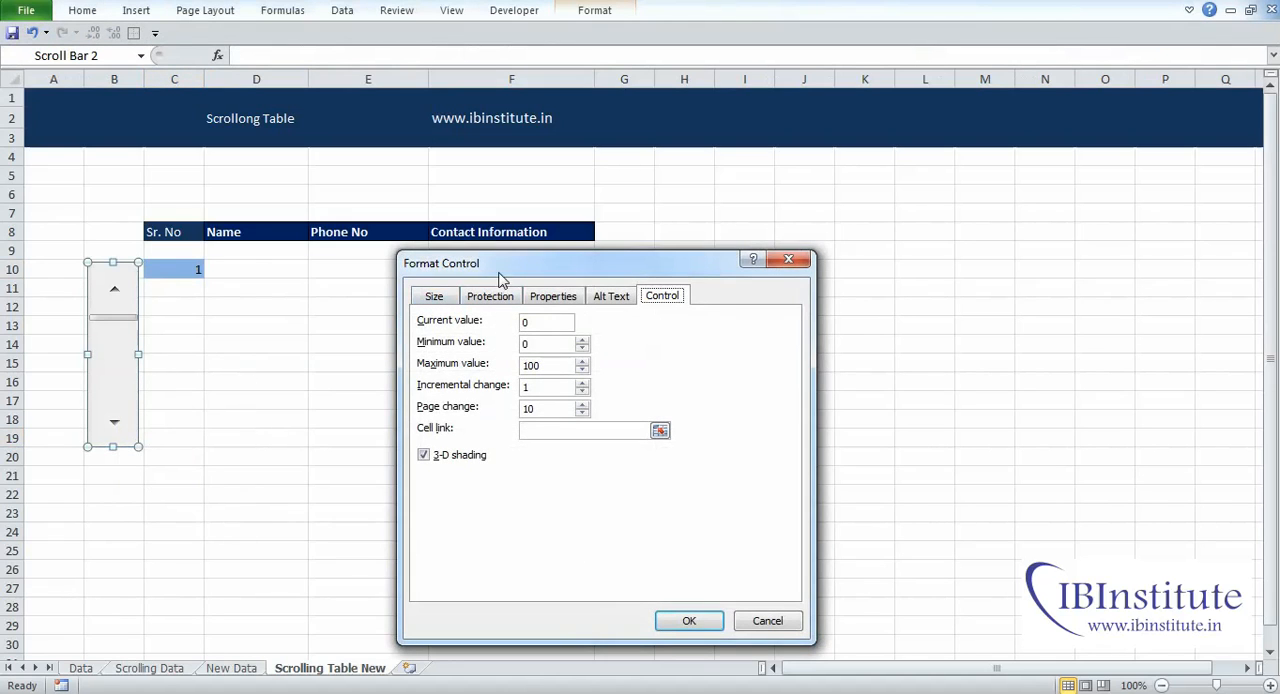
mouse_move(506, 270)
mouse_down()
mouse_move(503, 239)
mouse_move(506, 274)
mouse_up()
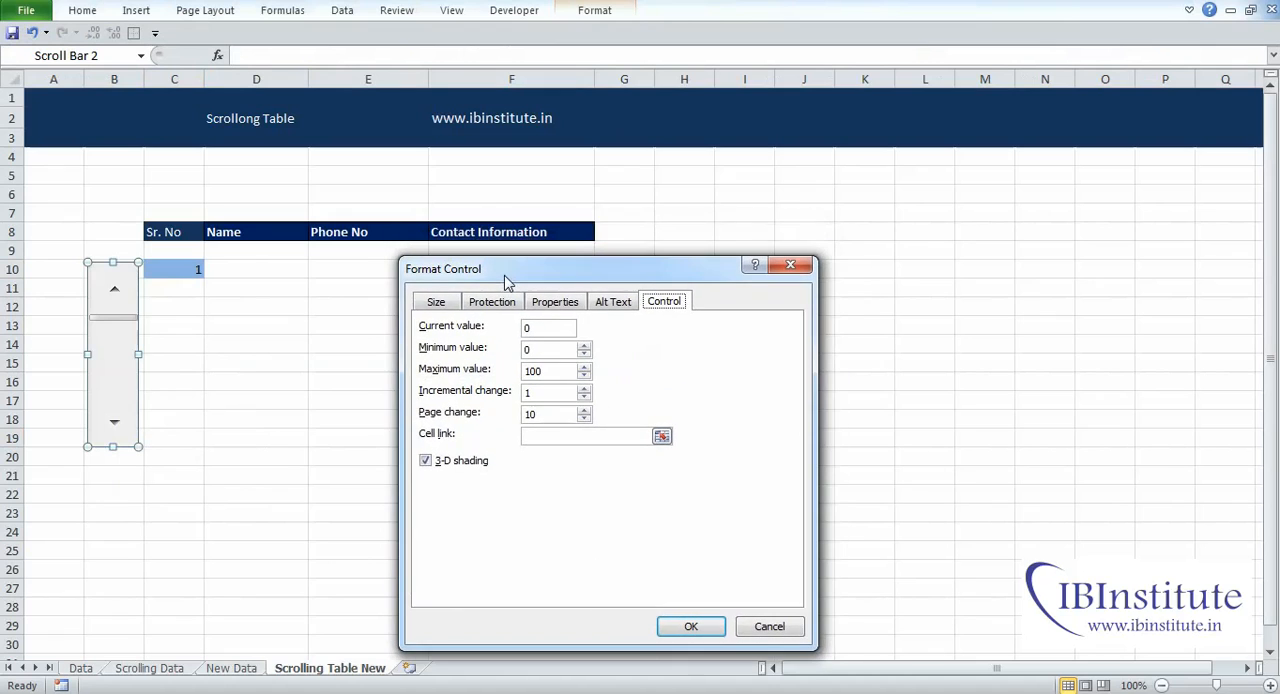
double_click(534, 330)
click(537, 437)
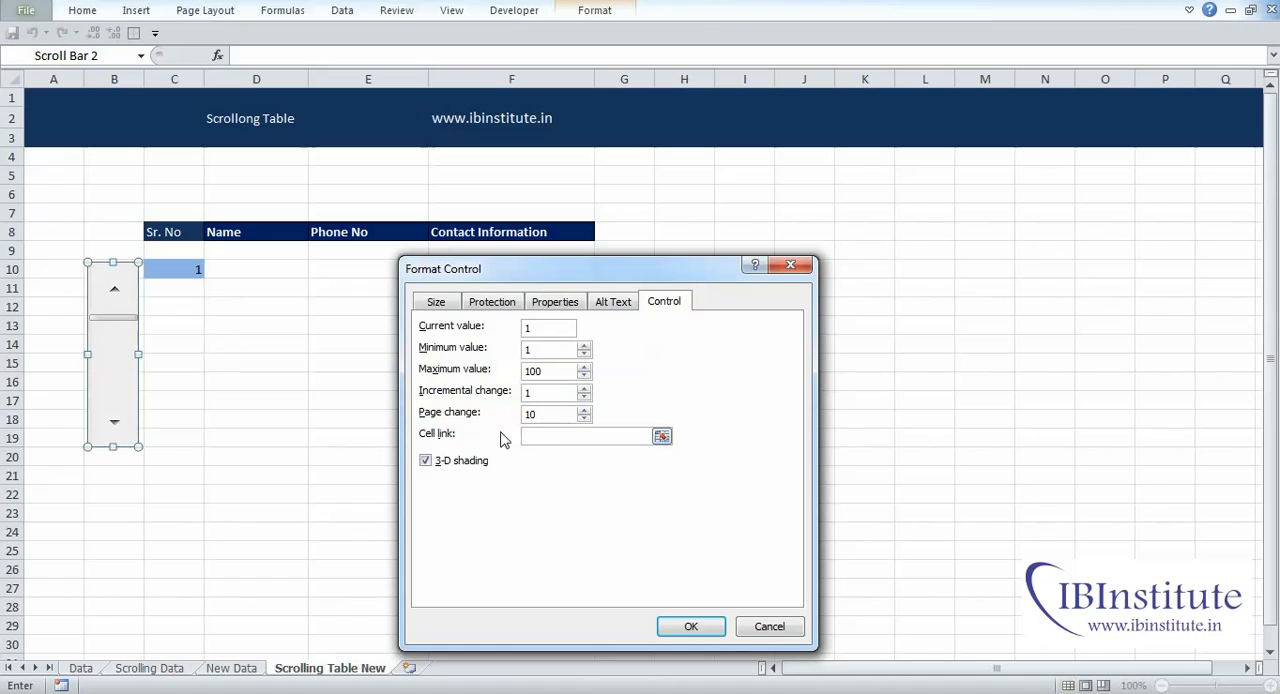
click(192, 272)
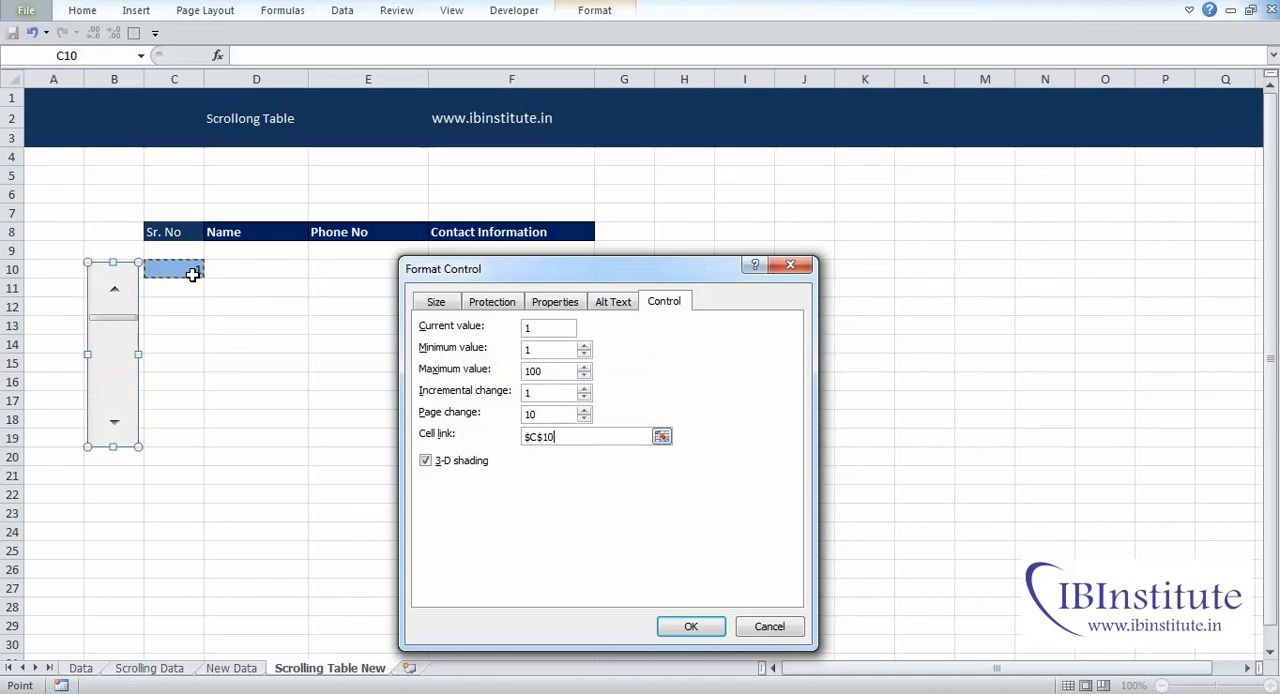
click(690, 627)
click(368, 494)
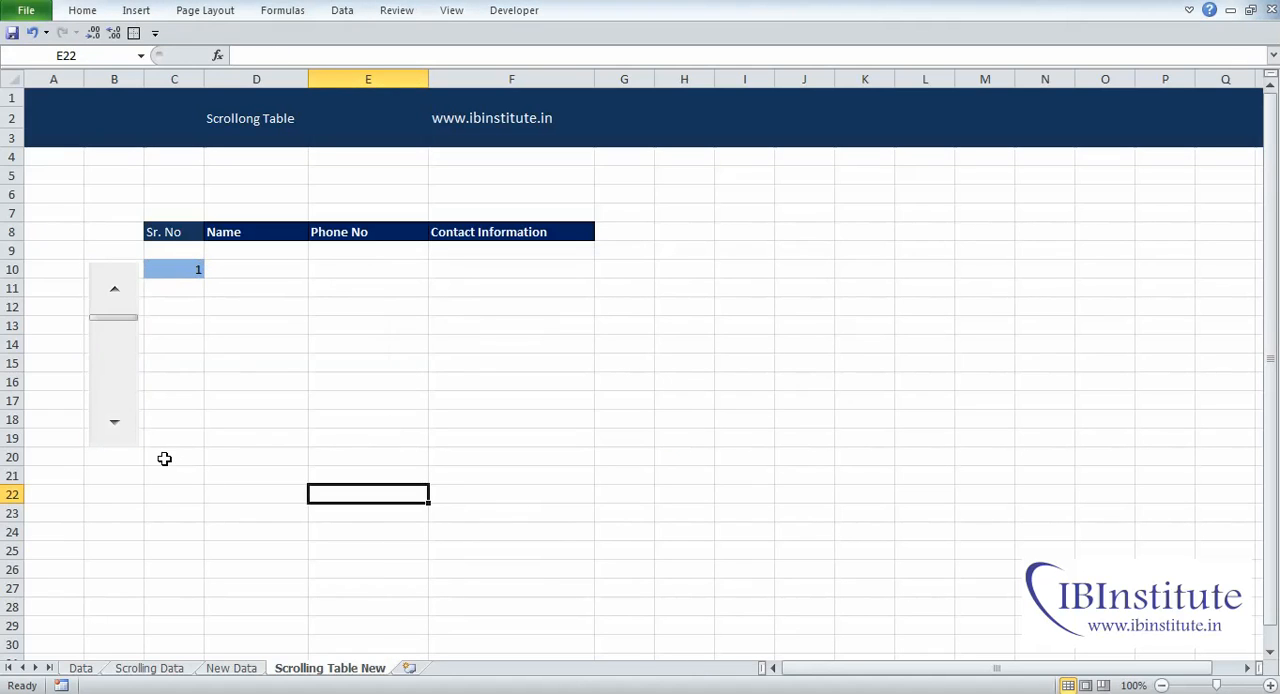
Step: Test the link by advancing the scroll bar downward until cell C10 reaches 24
click(192, 266)
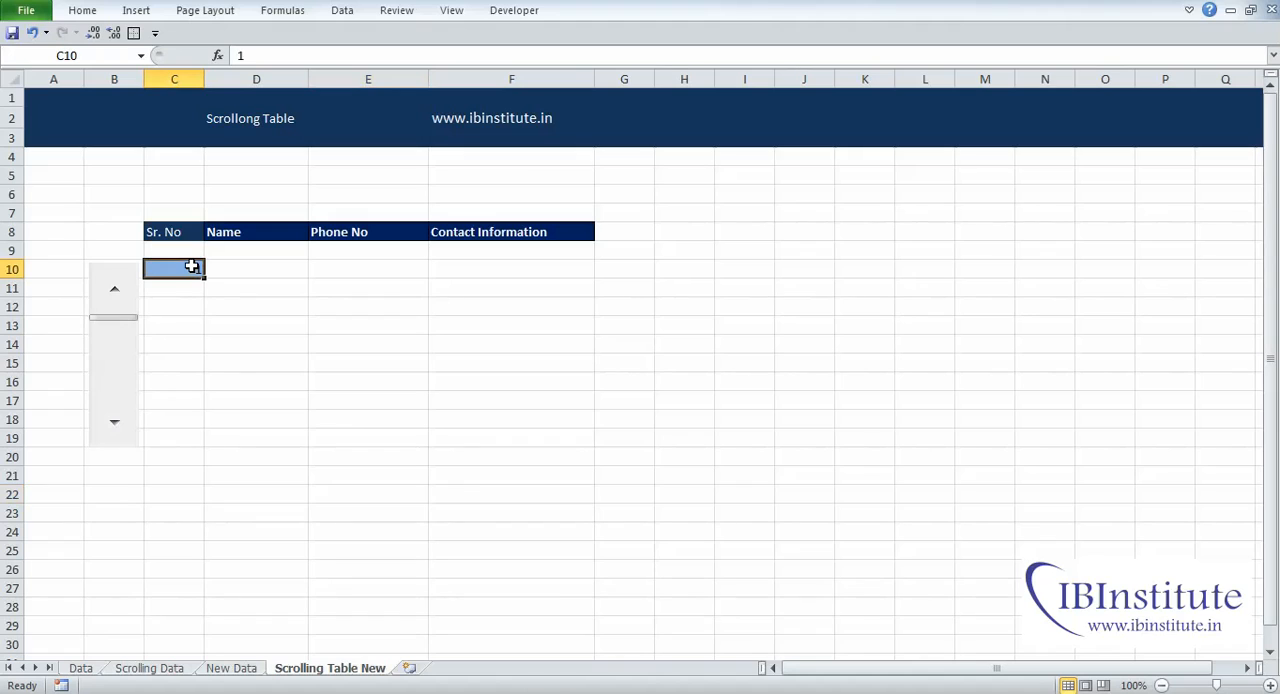
click(116, 430)
click(116, 430)
click(116, 430)
click(116, 430)
click(116, 430)
click(116, 430)
click(116, 430)
double_click(116, 430)
double_click(116, 430)
double_click(116, 430)
click(116, 430)
double_click(116, 431)
click(116, 431)
Step: Test the scroll bar's single-step arrows, advancing C10 to 31 and bringing it back down to 7
click(116, 430)
click(116, 430)
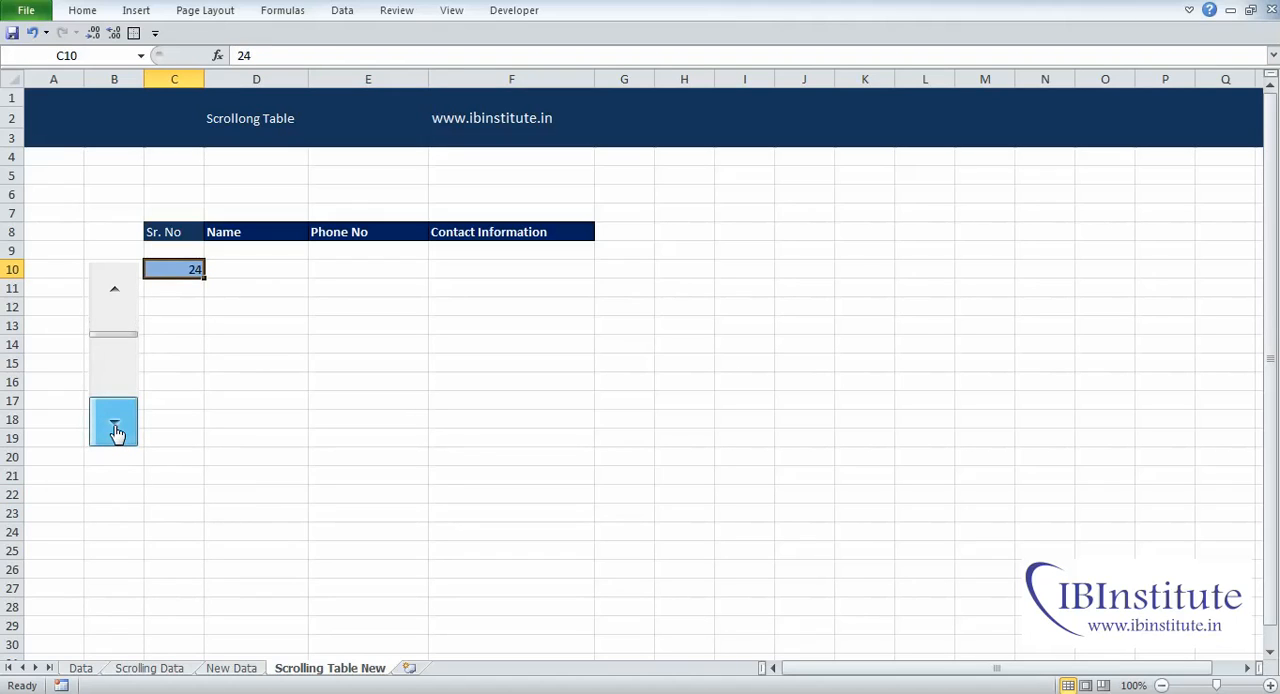
click(116, 430)
click(116, 430)
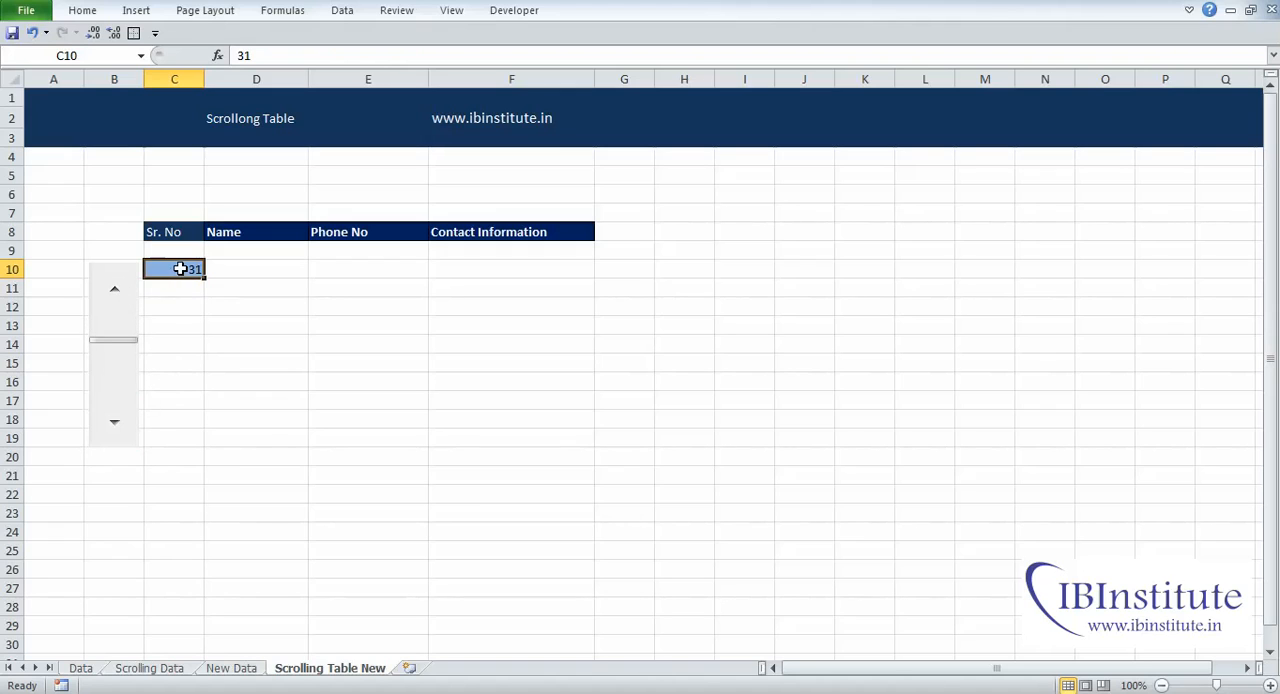
click(116, 288)
click(118, 289)
click(118, 289)
click(118, 289)
click(118, 289)
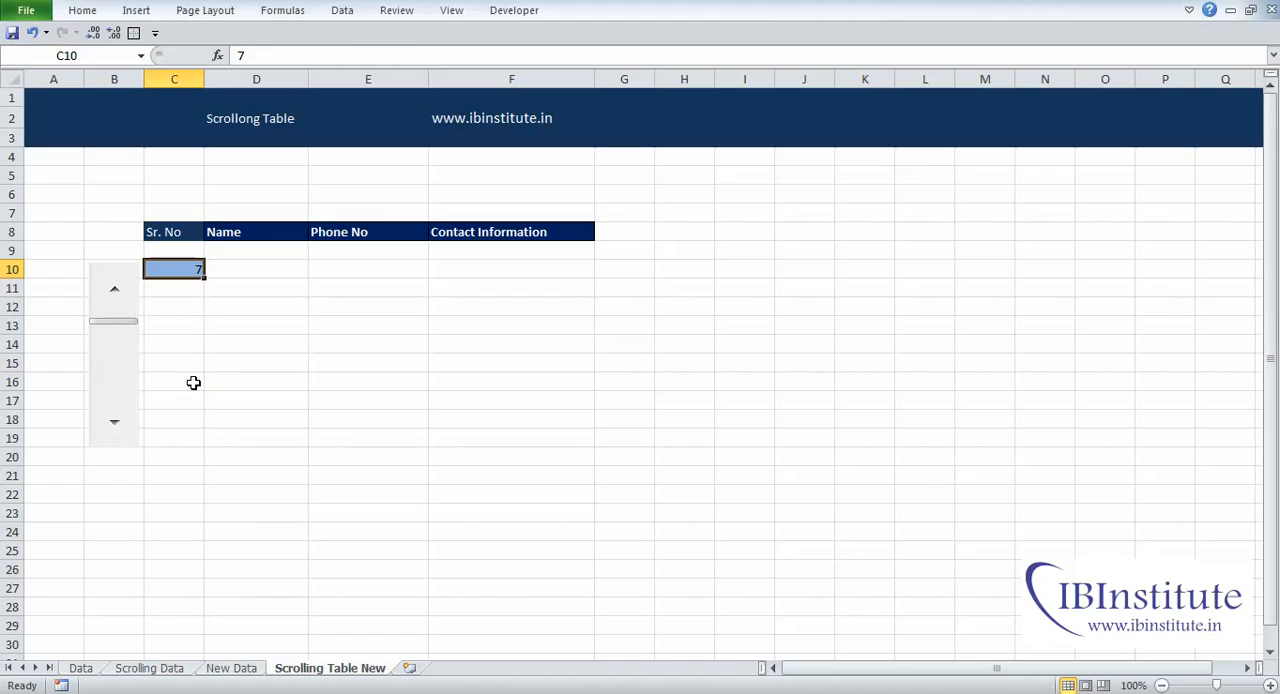
Step: Test the scroll bar's page change by jumping down and up in its track, finishing with C10 at 37
click(123, 385)
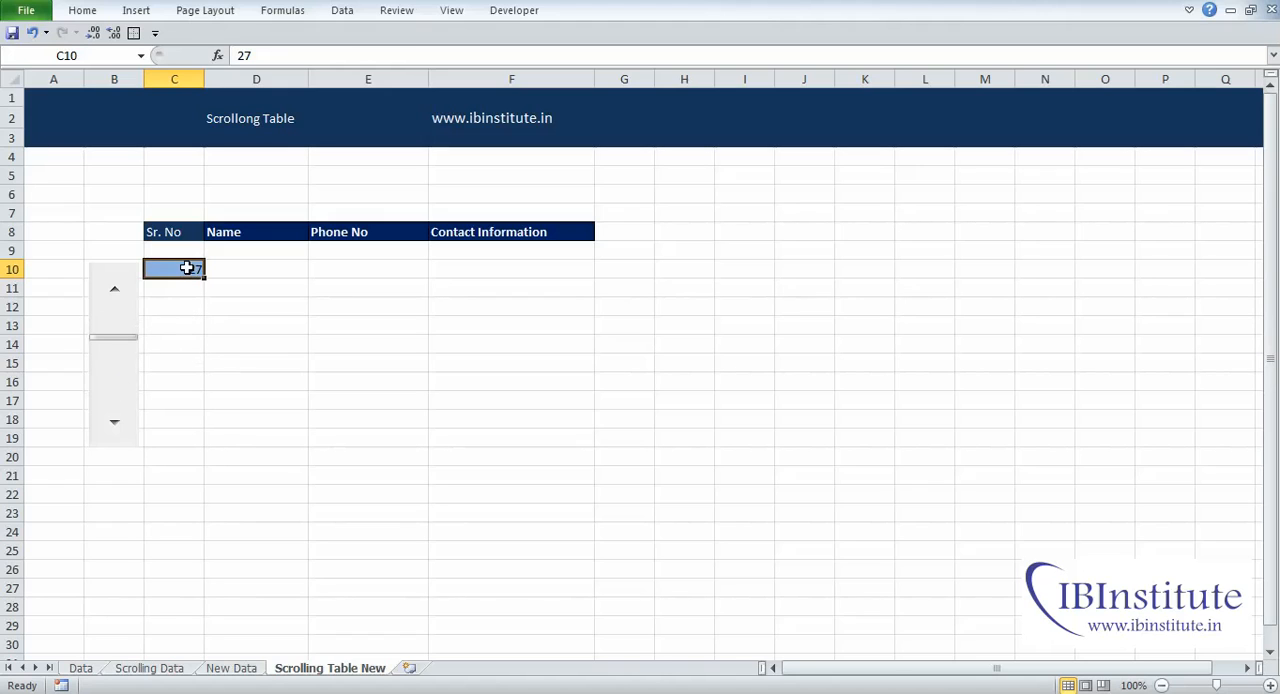
click(119, 384)
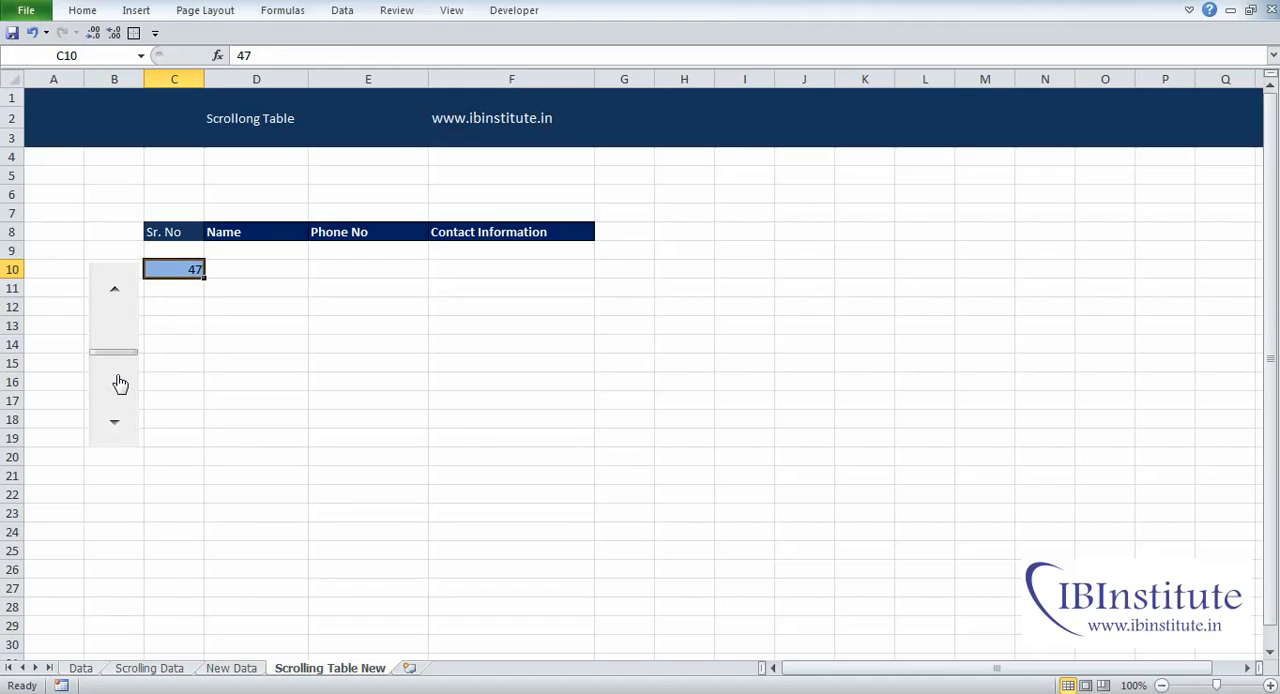
click(119, 384)
click(119, 384)
click(121, 326)
click(121, 326)
click(123, 331)
click(123, 331)
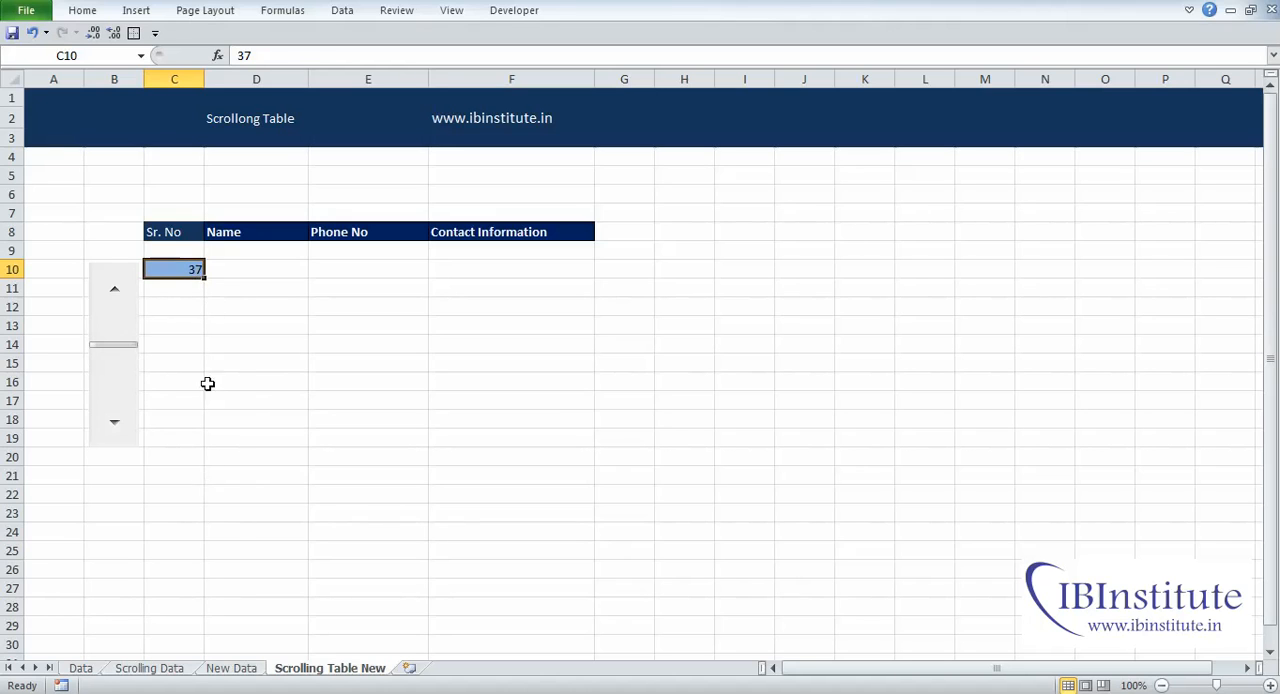
Step: Review the scroll bar's incremental change and page change values in its Format Control settings
right_click(106, 379)
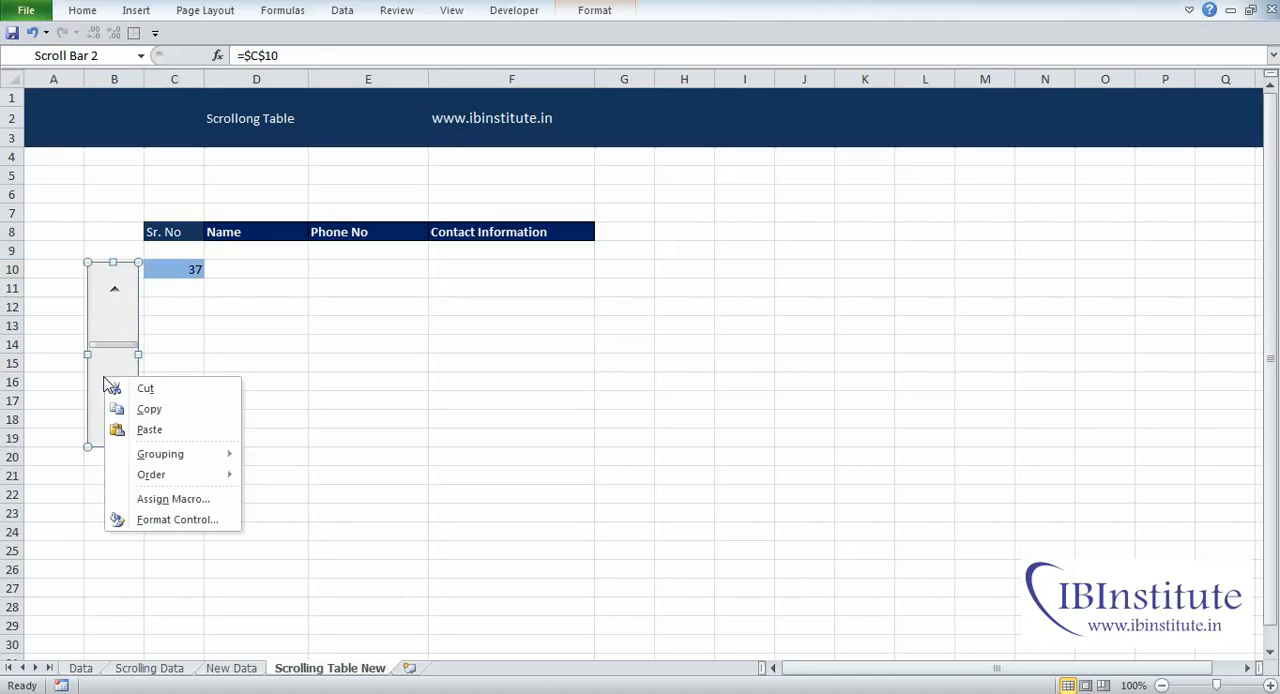
click(190, 522)
double_click(543, 414)
click(535, 393)
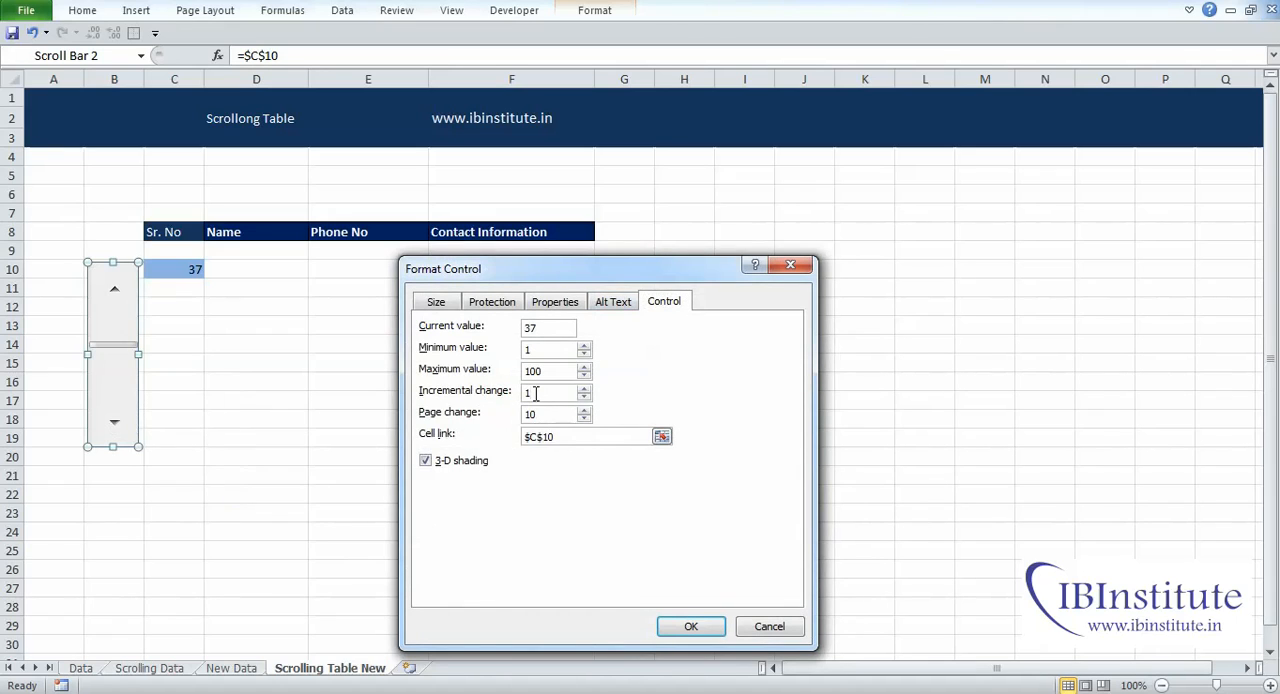
drag(545, 415, 523, 417)
click(584, 509)
click(676, 627)
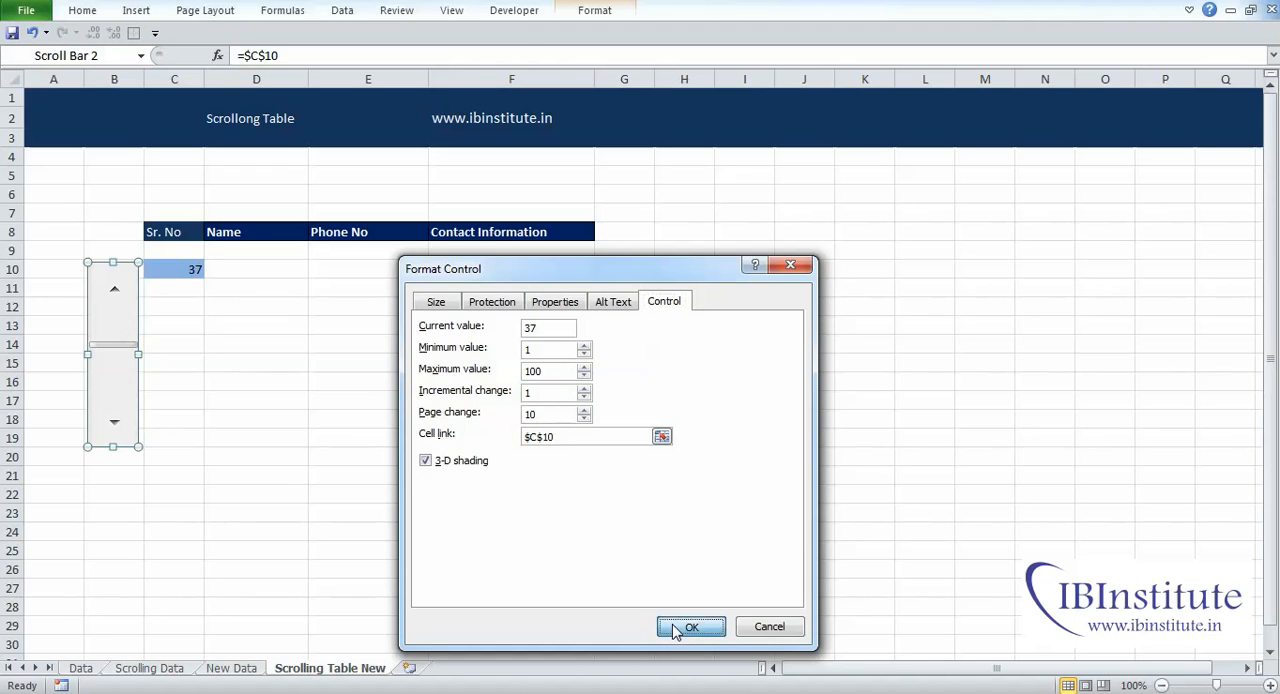
click(243, 457)
Step: Enter the formula =C10+1 in cell C11 to continue the Sr. No series
drag(185, 292, 189, 437)
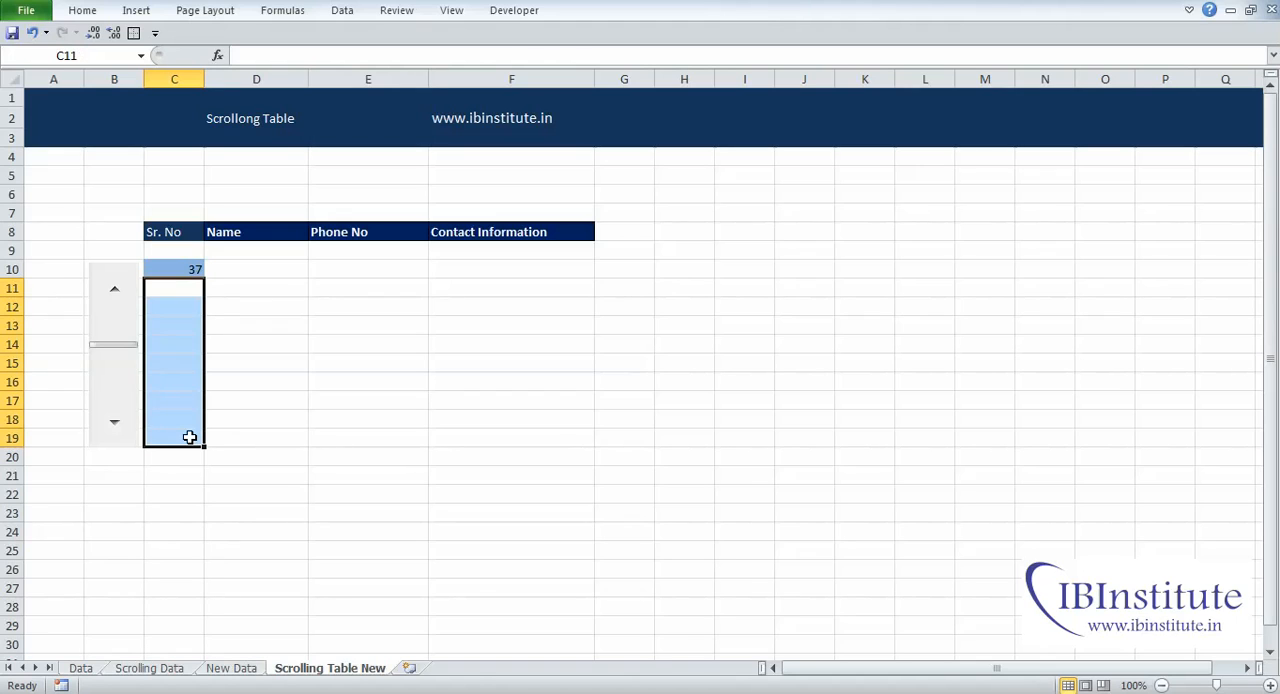
key(Down)
key(Up)
text(=)
key(Up)
text(+1)
key(ctrl+Return)
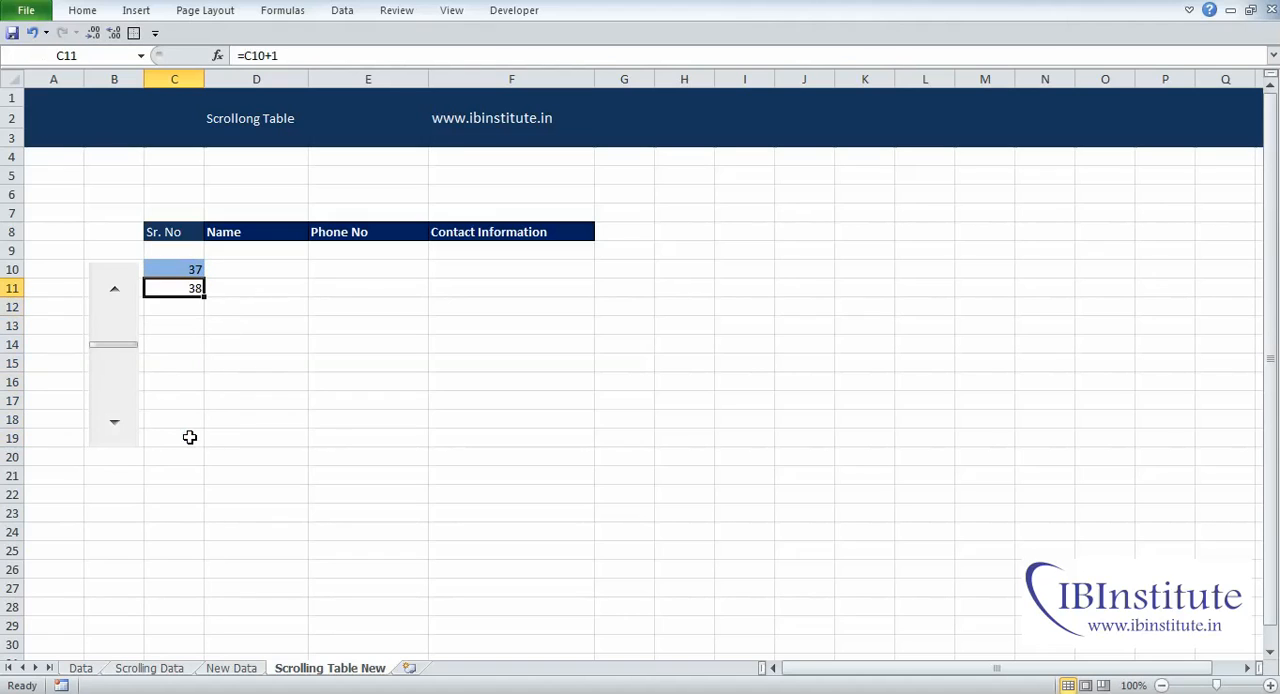
Step: Copy the C11 formula down through C12:C19 to fill the ten-row Sr. No list
key(ctrl+c)
key(Down)
key(shift+Down)
key(shift+Down)
key(shift+Down)
key(shift+Down)
key(shift+Down)
key(shift+Down)
key(shift+Down)
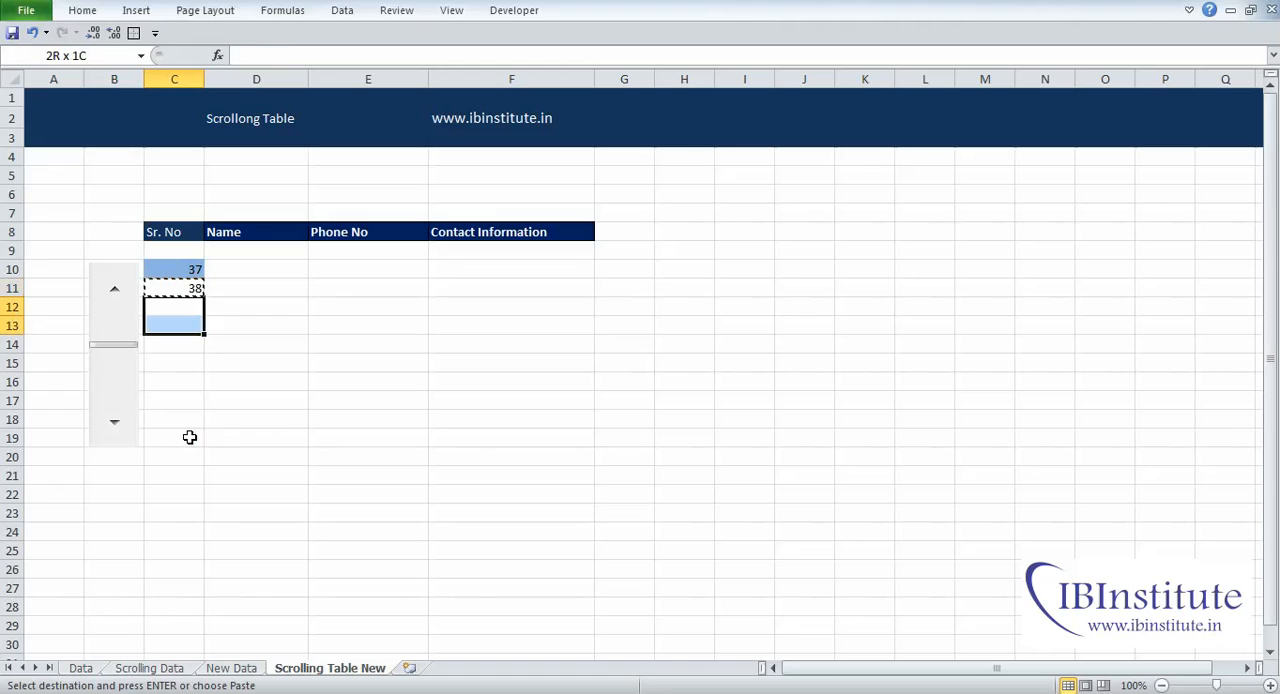
key(Return)
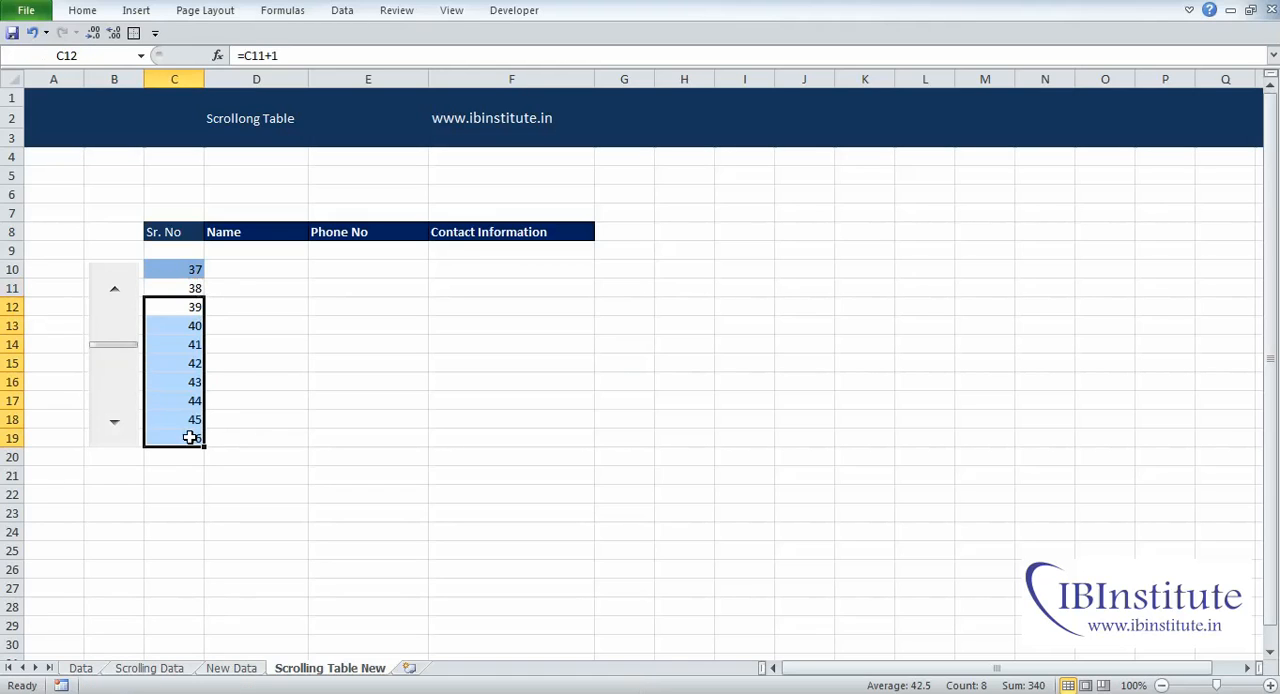
key(Up)
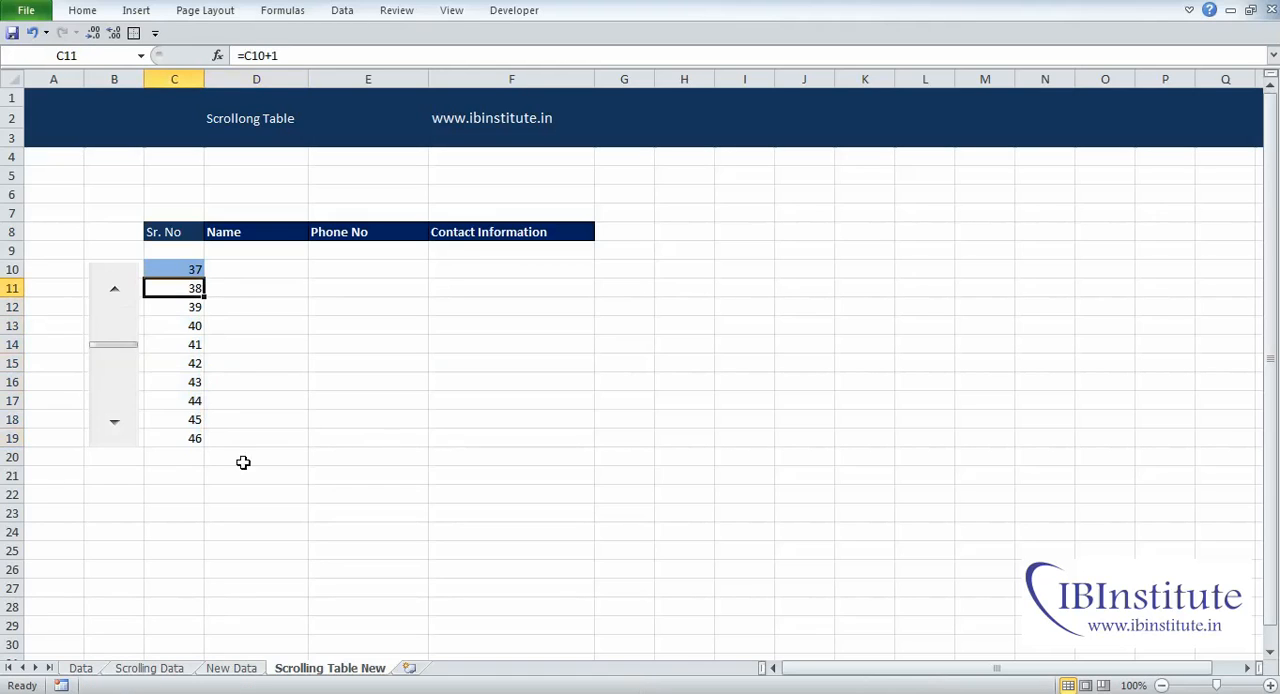
Step: Step the scroll bar up until C10 is back at 1, and select the empty table range D10:F19
click(115, 296)
click(114, 296)
click(113, 296)
click(113, 296)
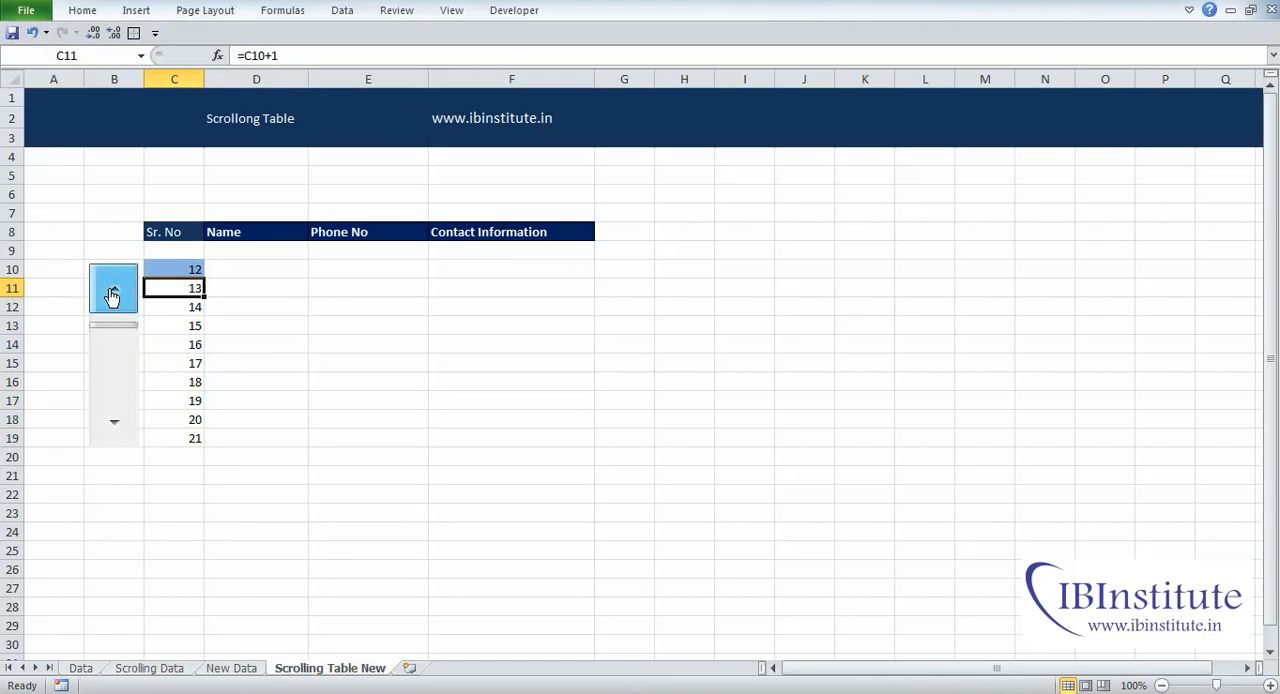
click(113, 296)
click(113, 296)
drag(188, 270, 206, 437)
click(256, 268)
drag(256, 268, 477, 434)
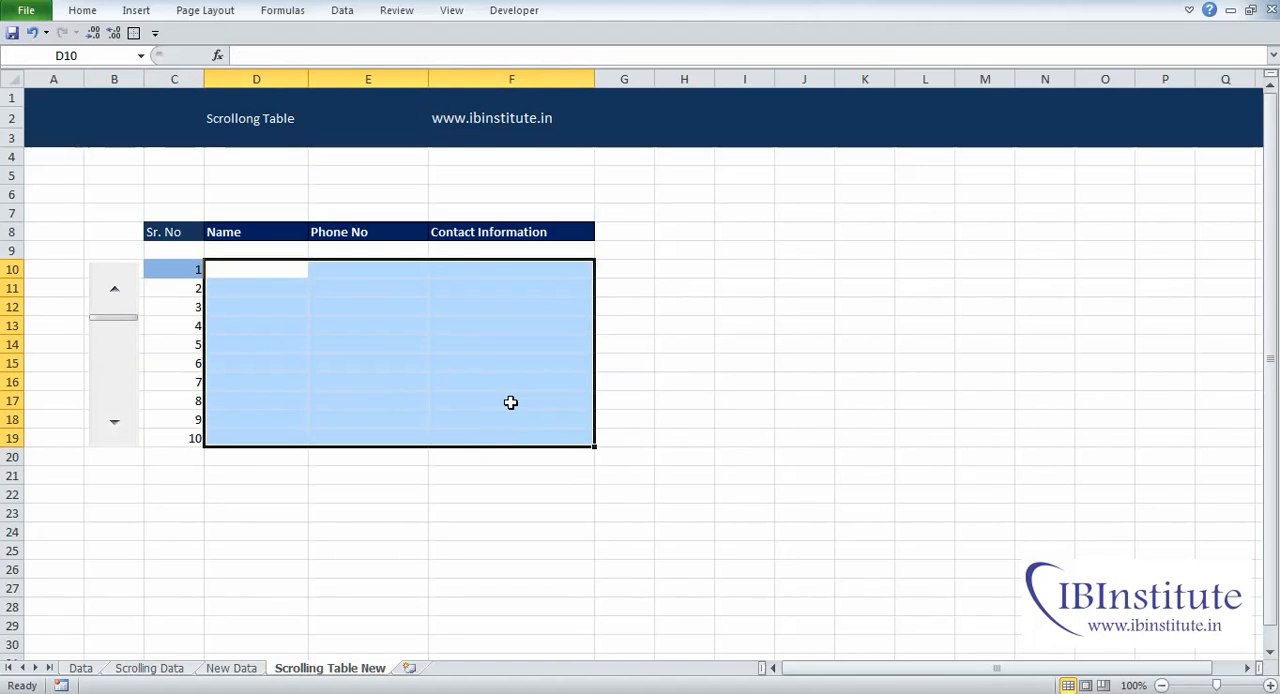
Step: On the New Data sheet, enter the header Sr. No in B5 and the number 1 in B6
click(250, 667)
drag(126, 200, 121, 492)
key(Up)
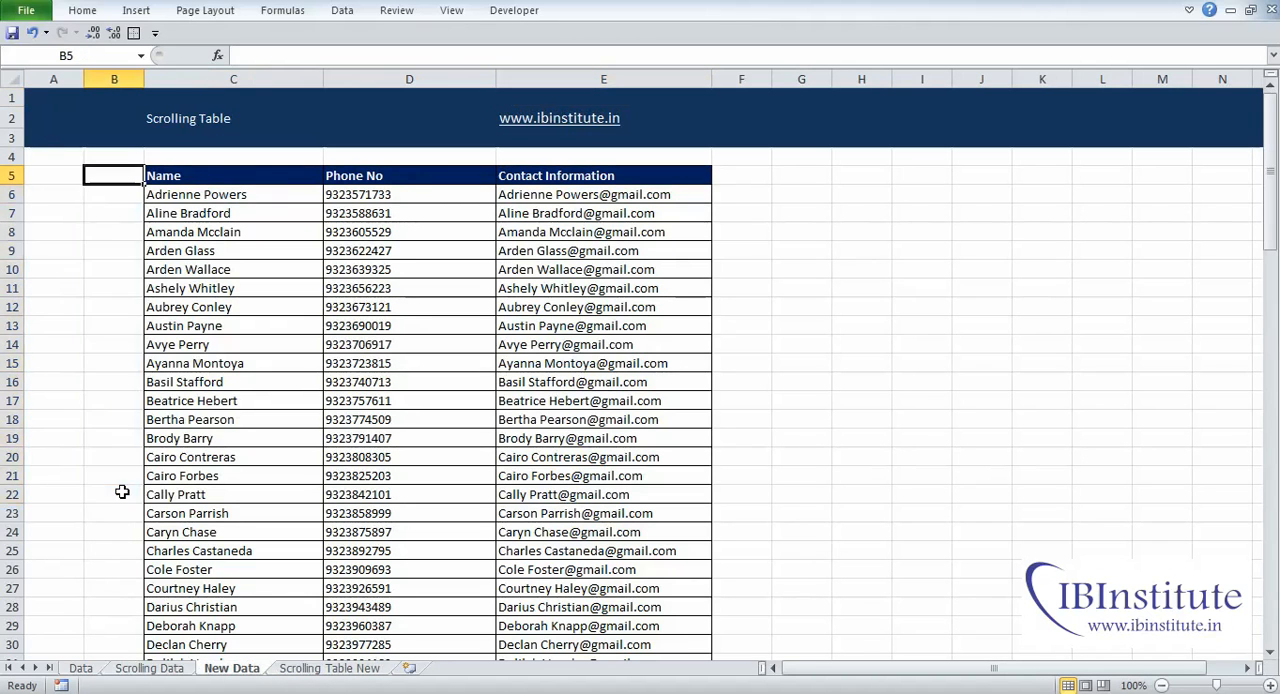
text(Sr. No)
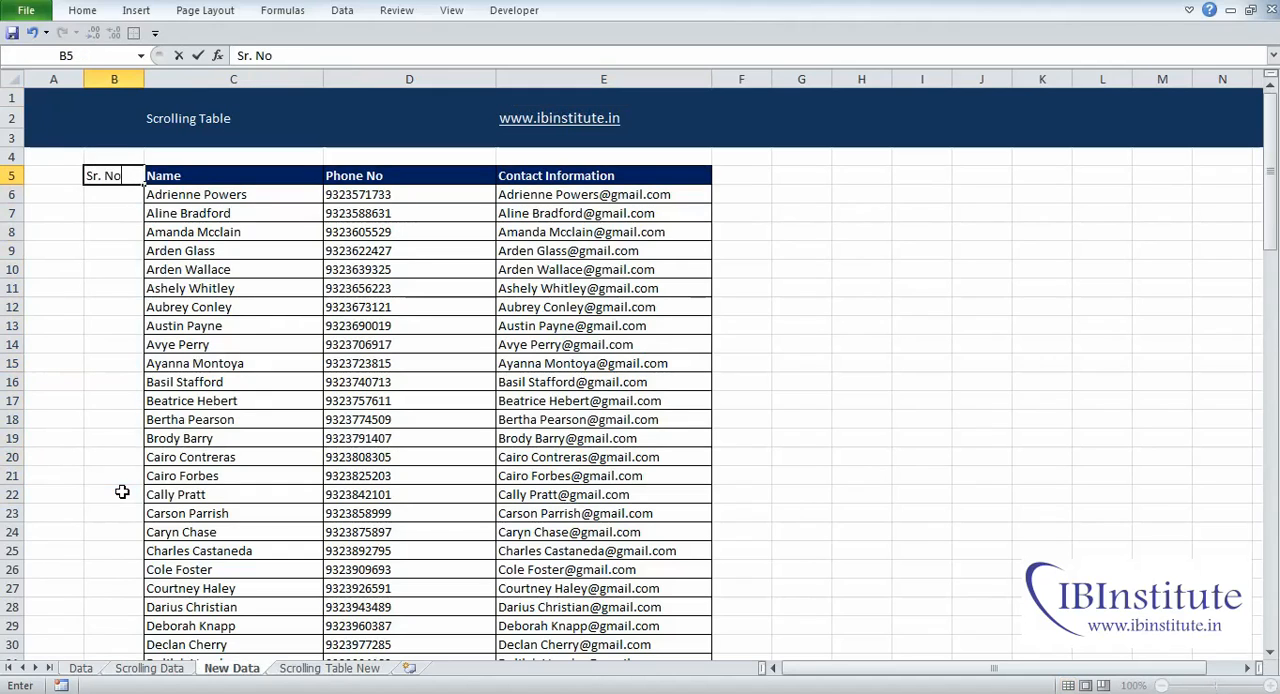
key(Return)
text(1)
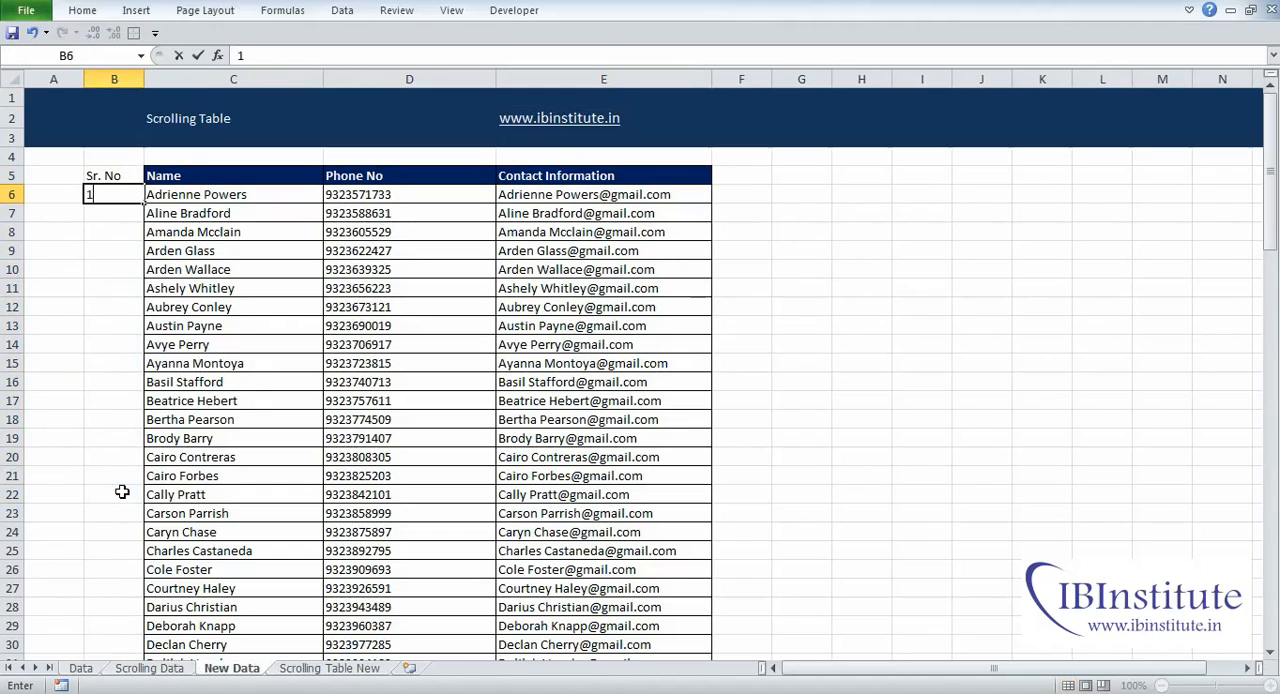
key(Return)
Step: Enter the formula =B6+1 in cell B7 of the New Data sheet
text(=)
key(Up)
text(+1)
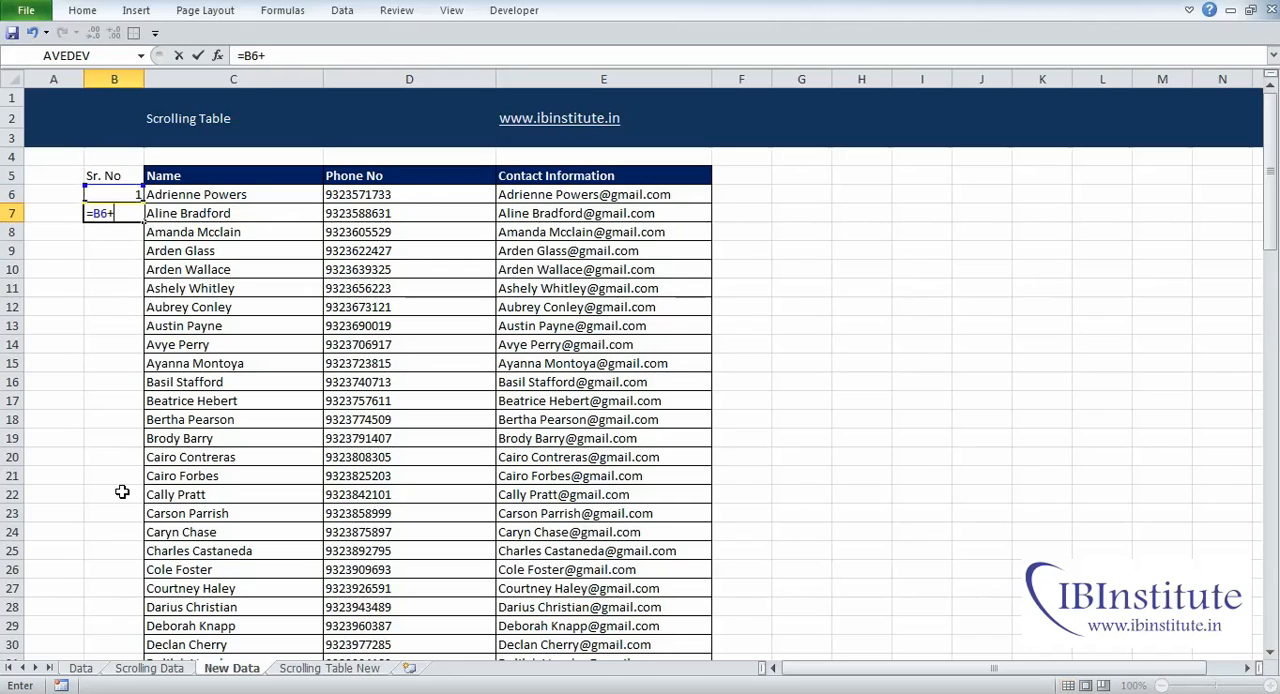
key(Return)
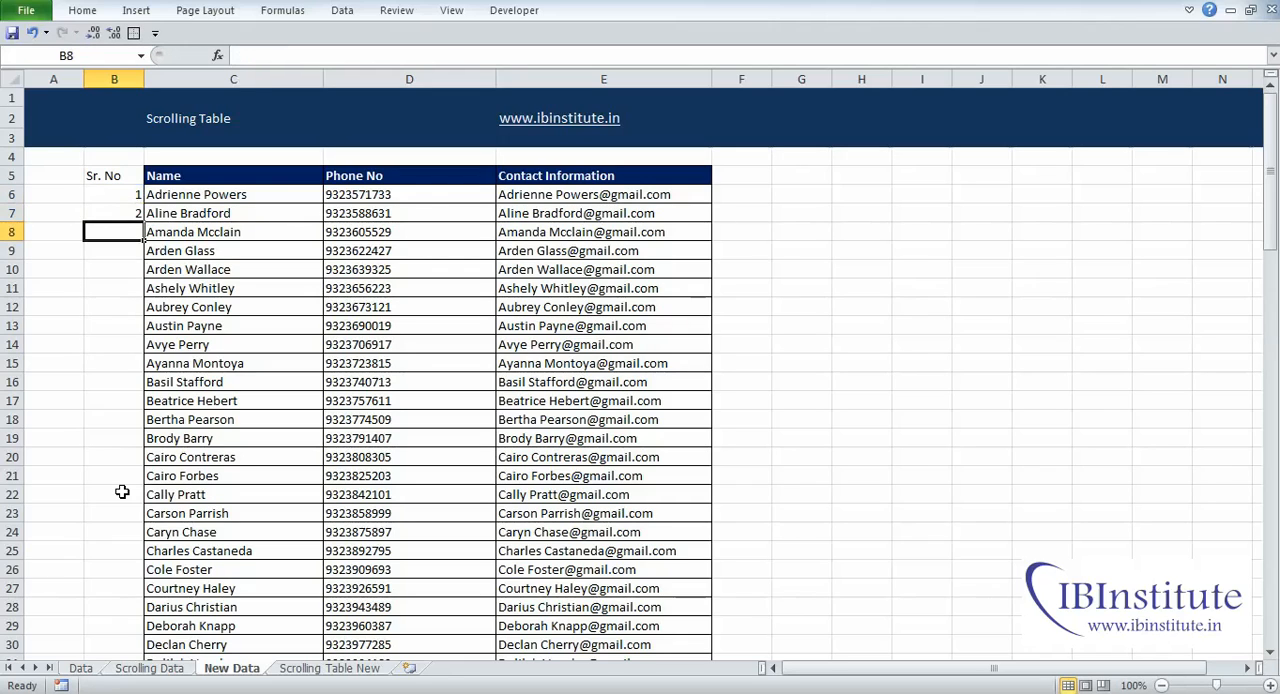
Step: Copy the B7 formula down column B to row 105, numbering every contact in the list
key(Up)
key(ctrl+c)
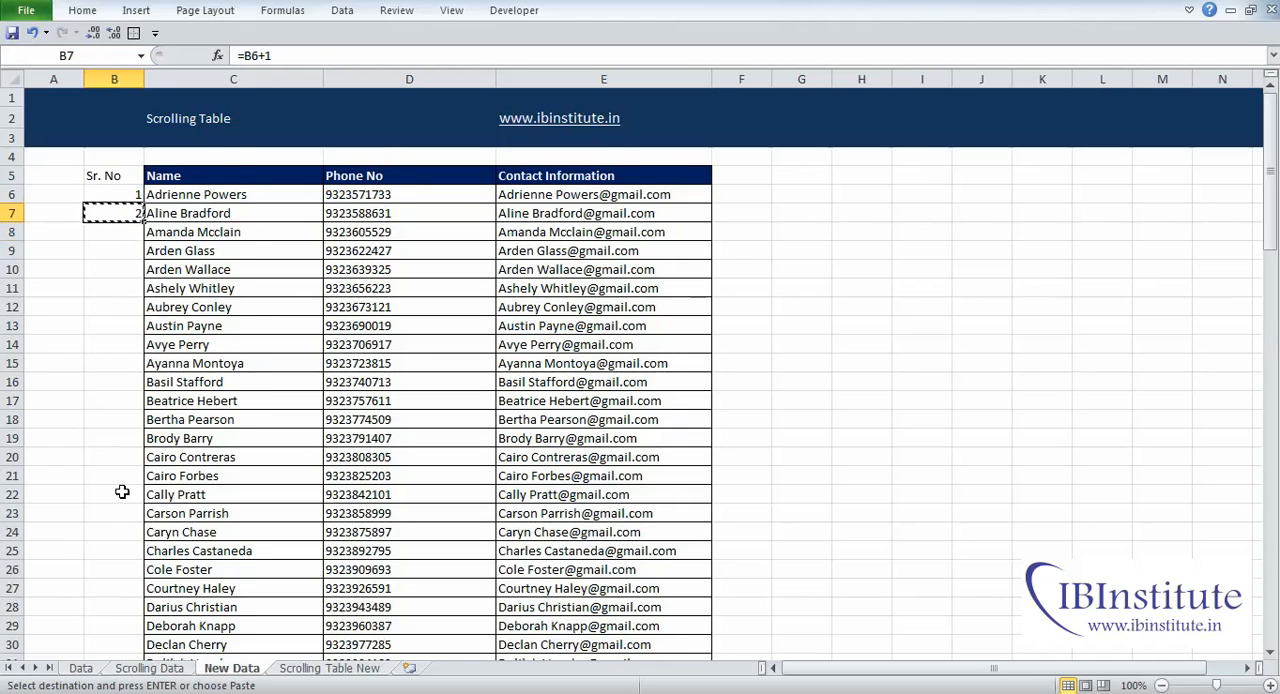
key(shift+Page_Down)
key(shift+Page_Down)
key(shift+Page_Down)
key(shift+Down)
key(shift+Down)
key(shift+Down)
key(shift+Down)
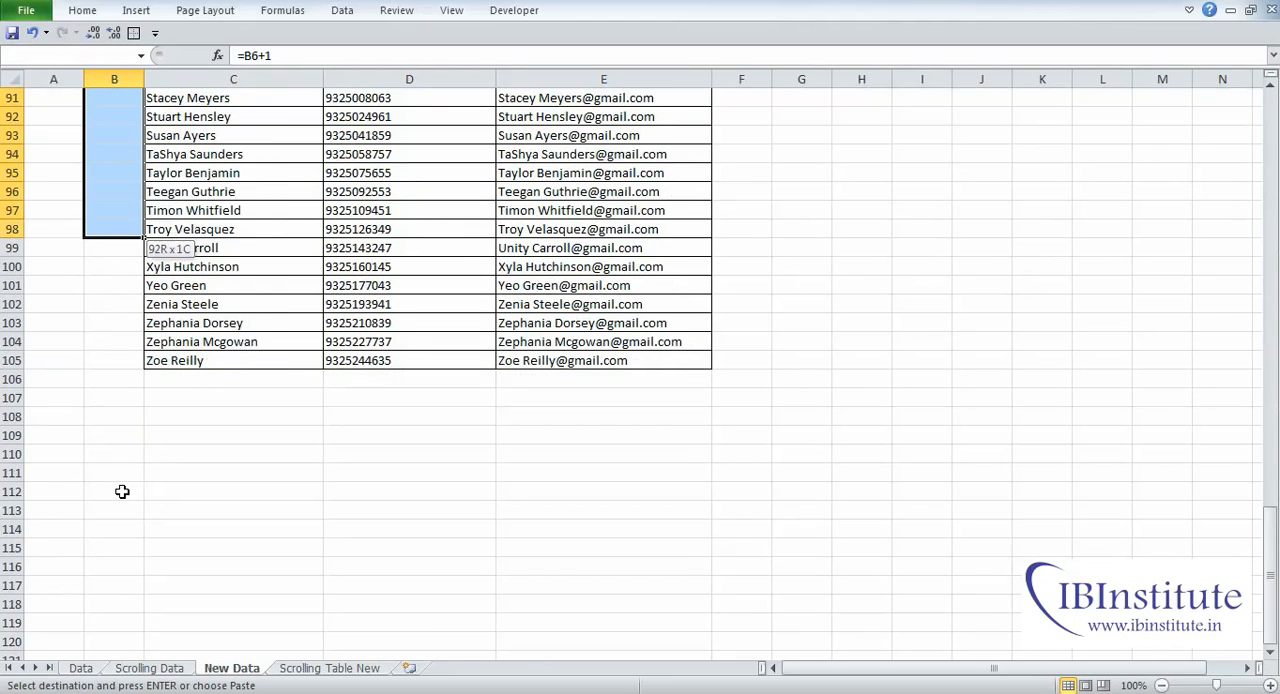
key(shift+Down)
key(shift+Down)
key(shift+Down)
key(shift+Down)
key(Return)
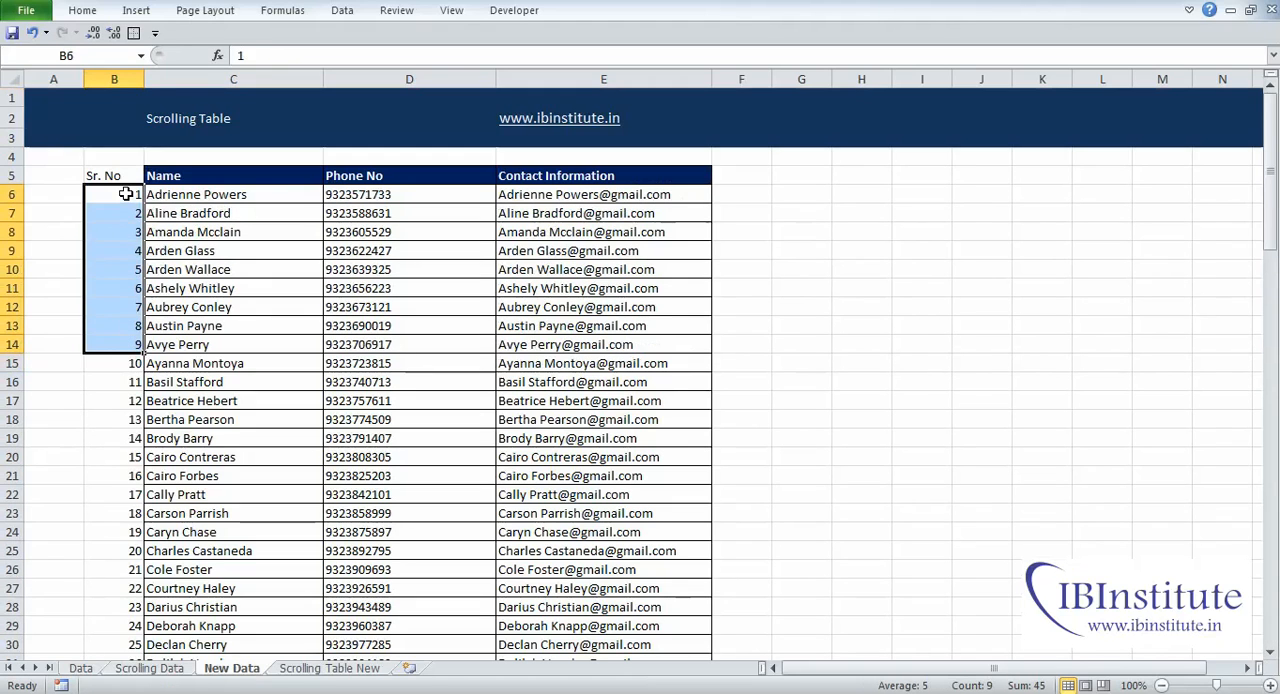
click(126, 194)
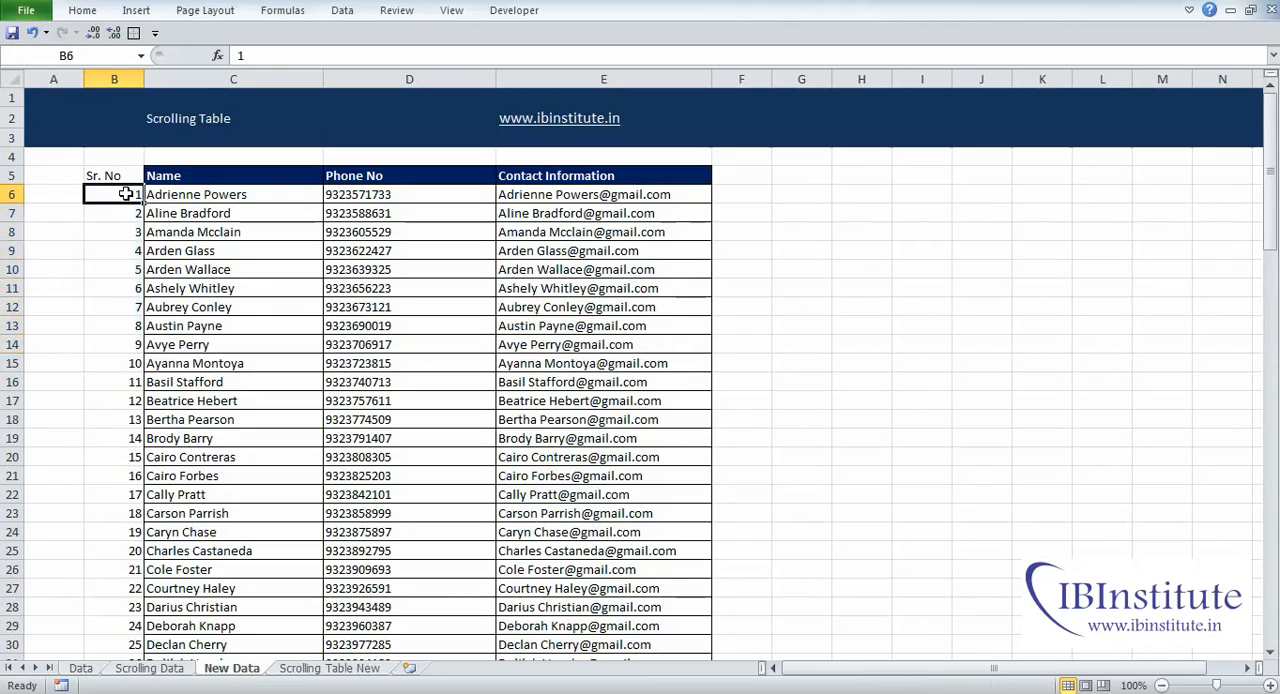
drag(126, 194, 126, 365)
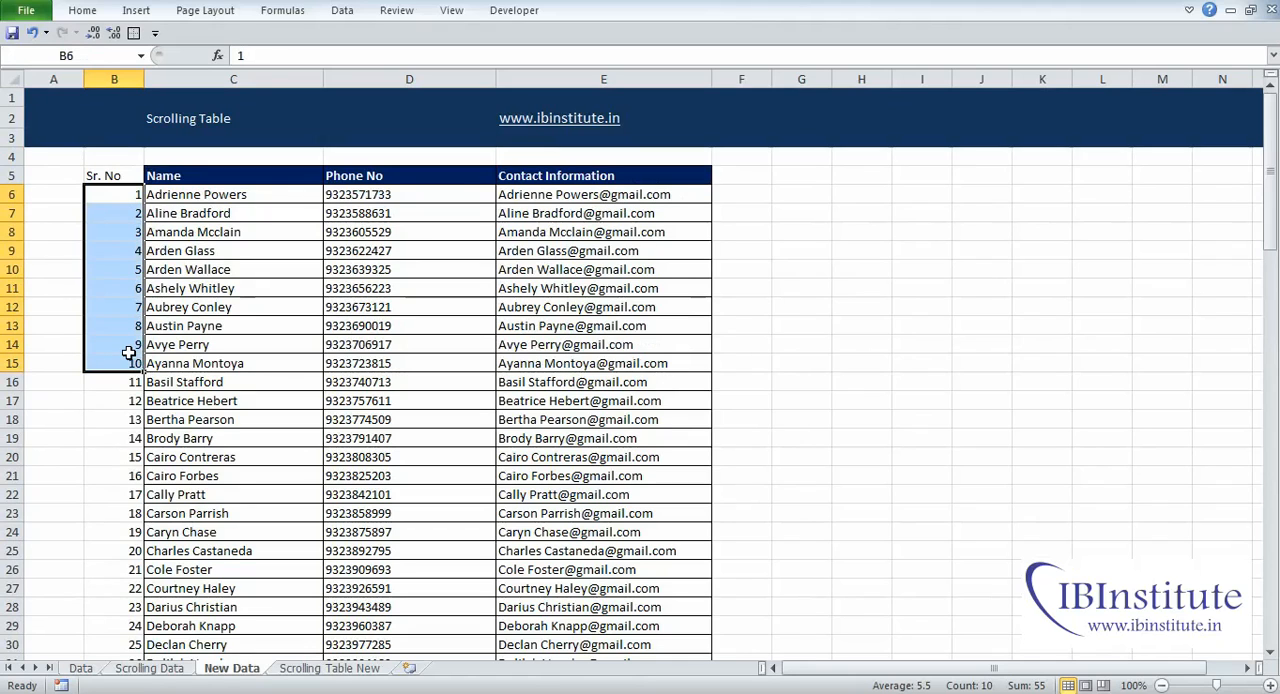
click(240, 344)
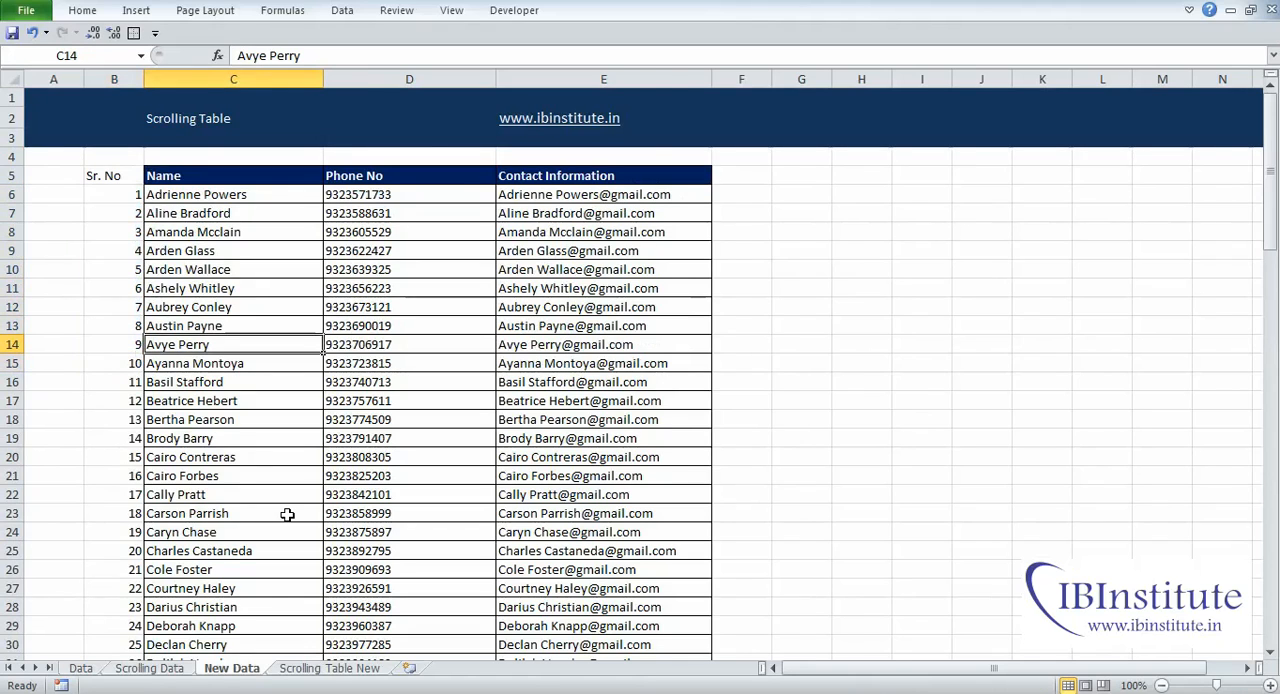
Step: Start a VLOOKUP formula in D10 of the Scrolling Table New sheet with C10 as the lookup value
key(ctrl+Page_Down)
key(shift+BackSpace)
text(=vl)
key(Tab)
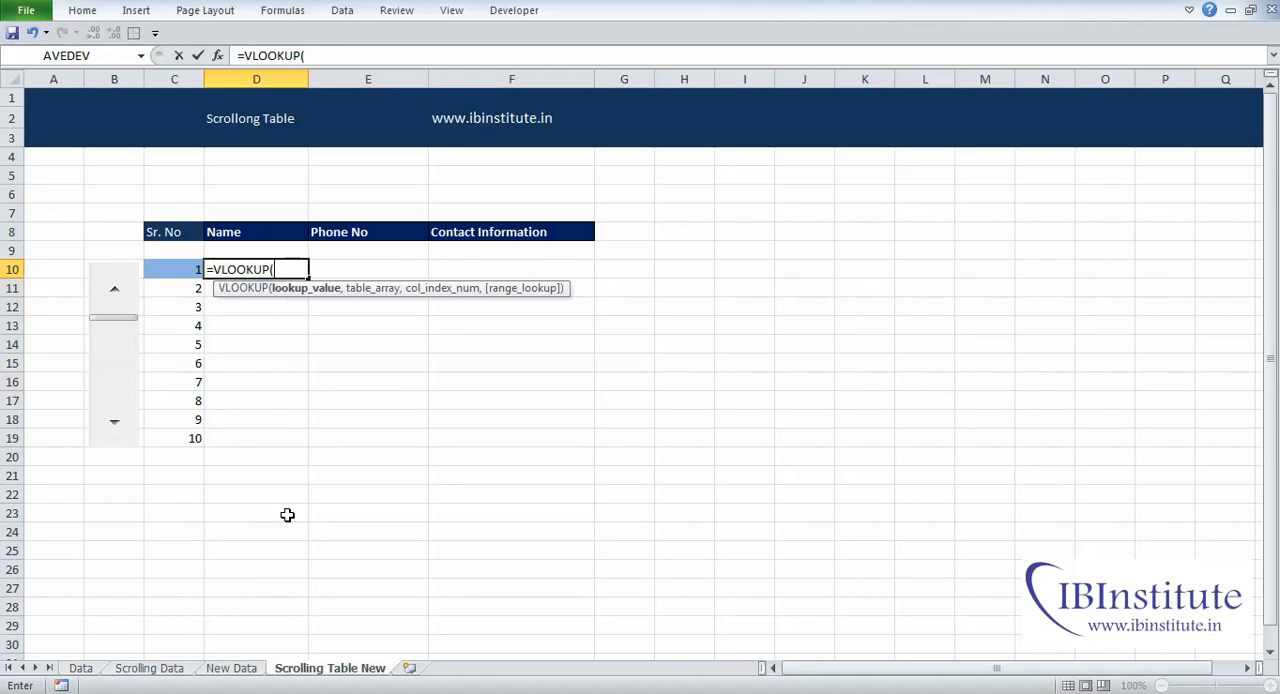
key(Left)
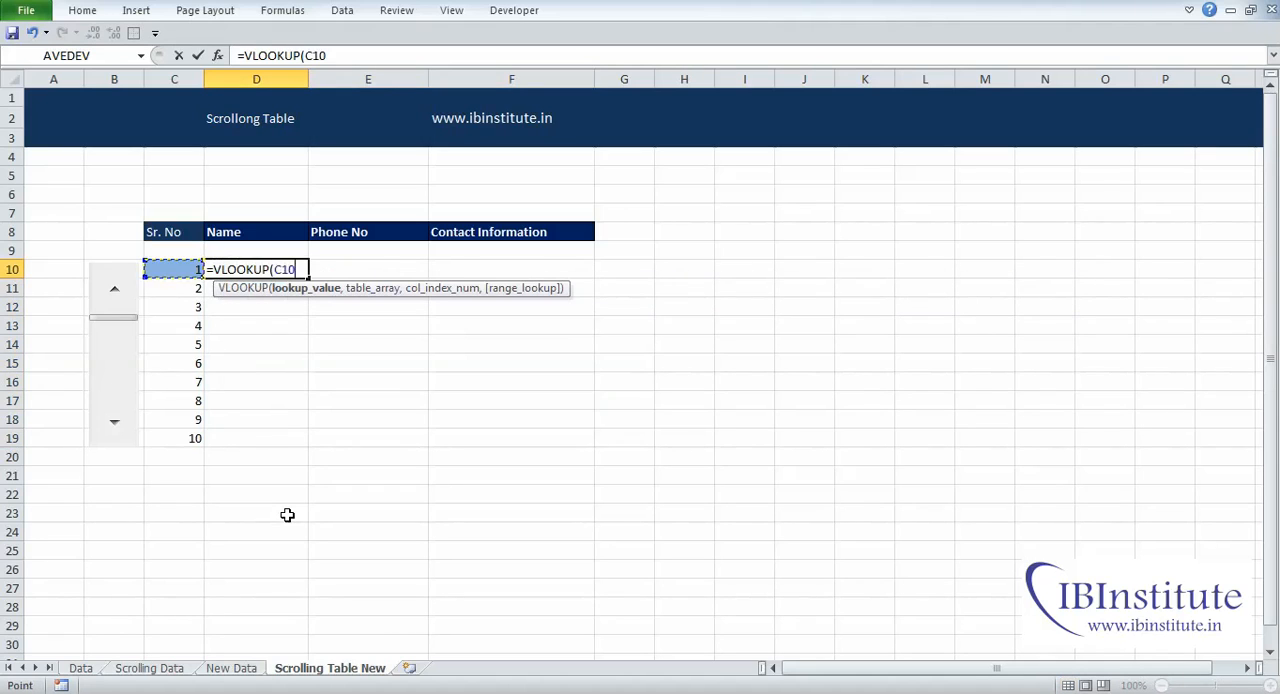
text(,)
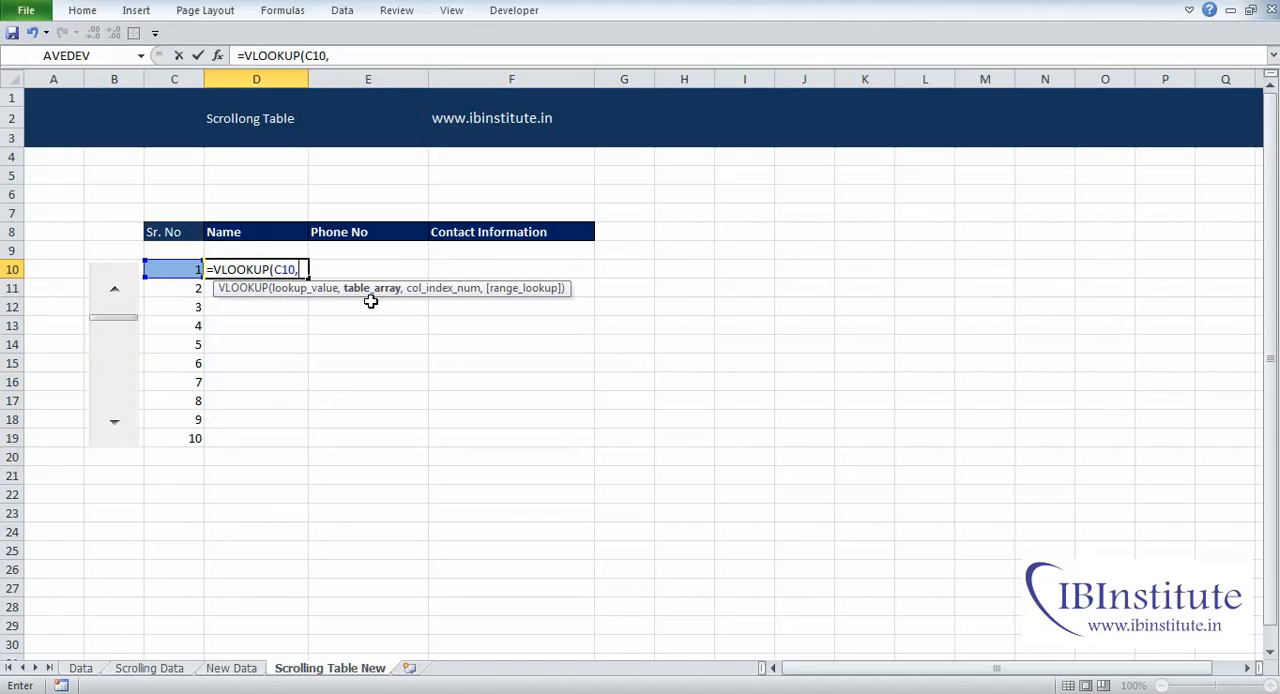
Step: Complete the VLOOKUP with table array 'New Data'!B6:E105, column index 2 and 0 for an exact match
click(240, 668)
click(135, 194)
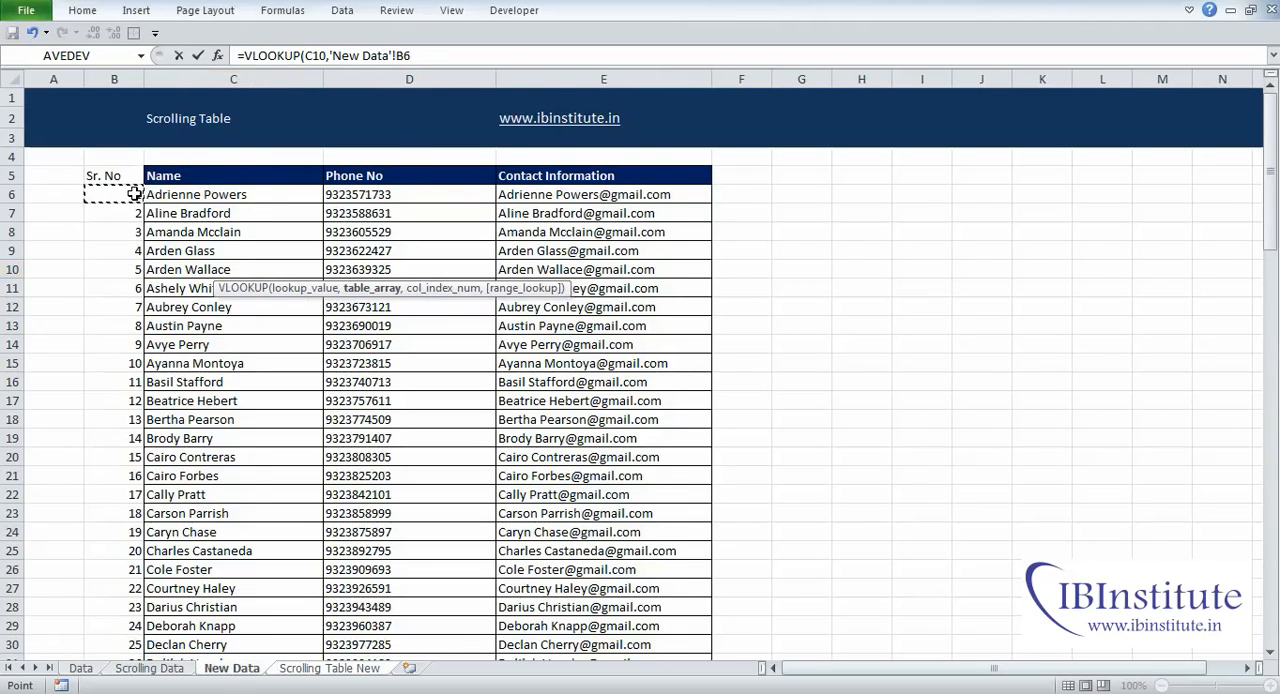
key(ctrl+shift+Down)
key(ctrl+shift+Right)
text(,)
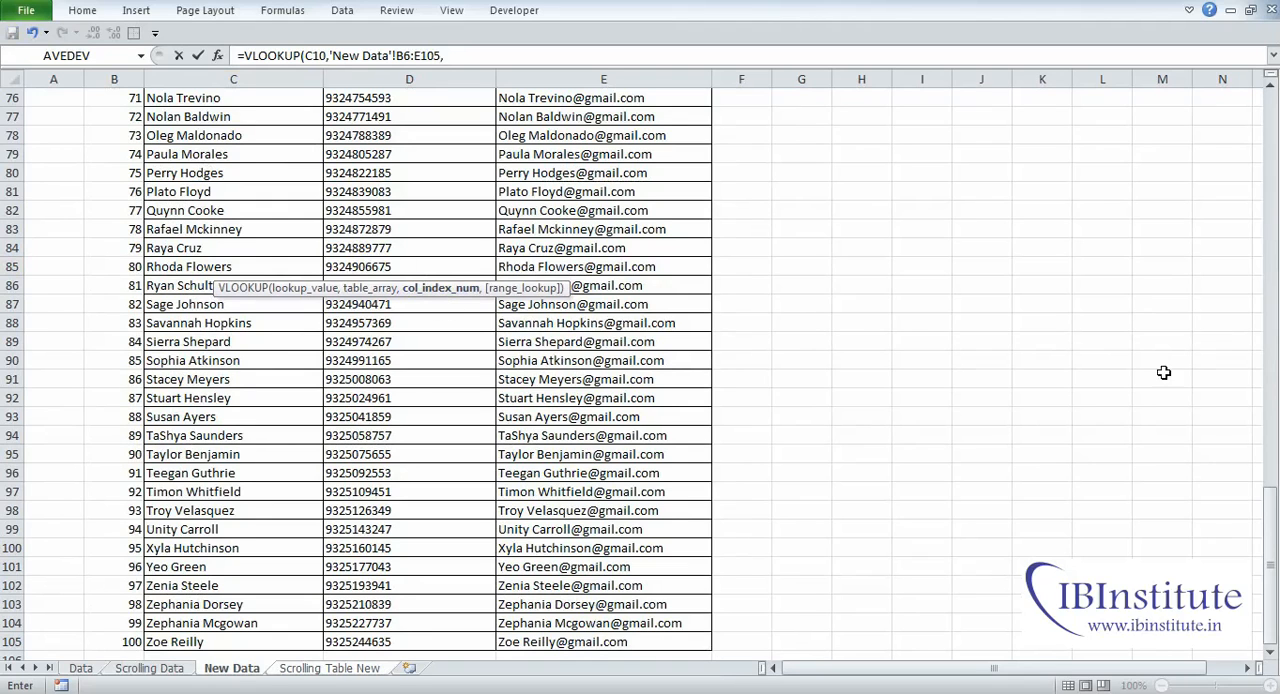
drag(1274, 549, 1273, 160)
text(2,)
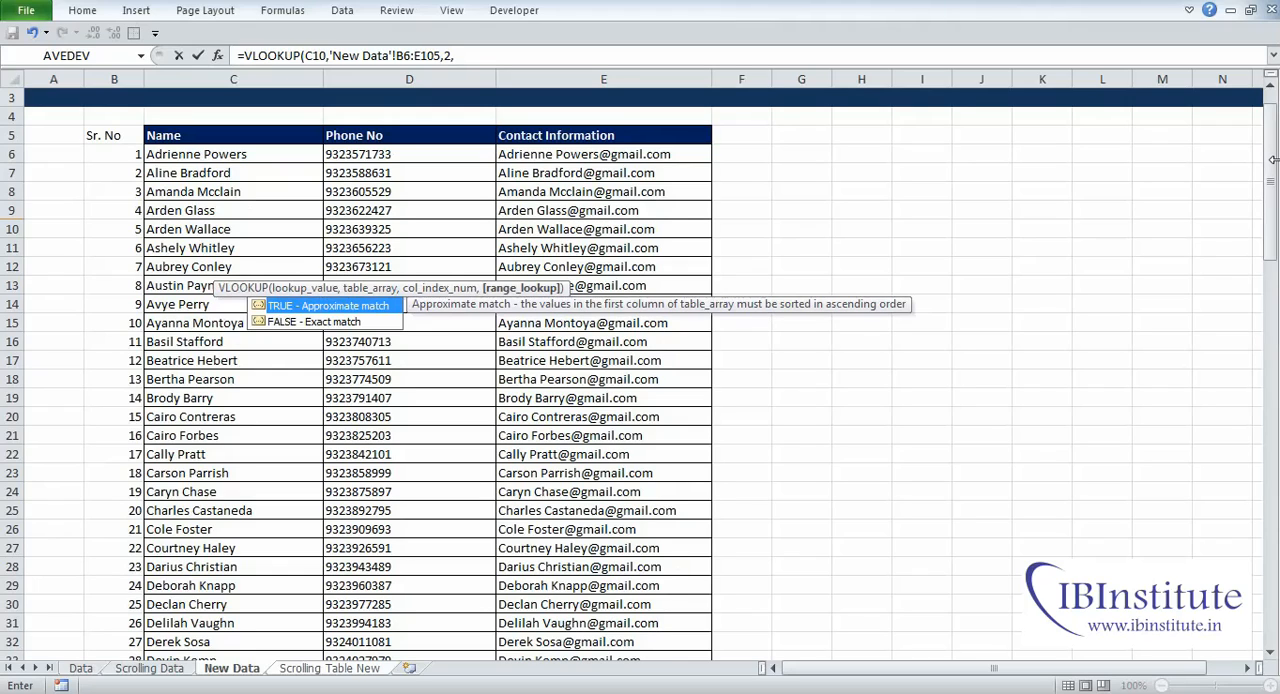
text(0))
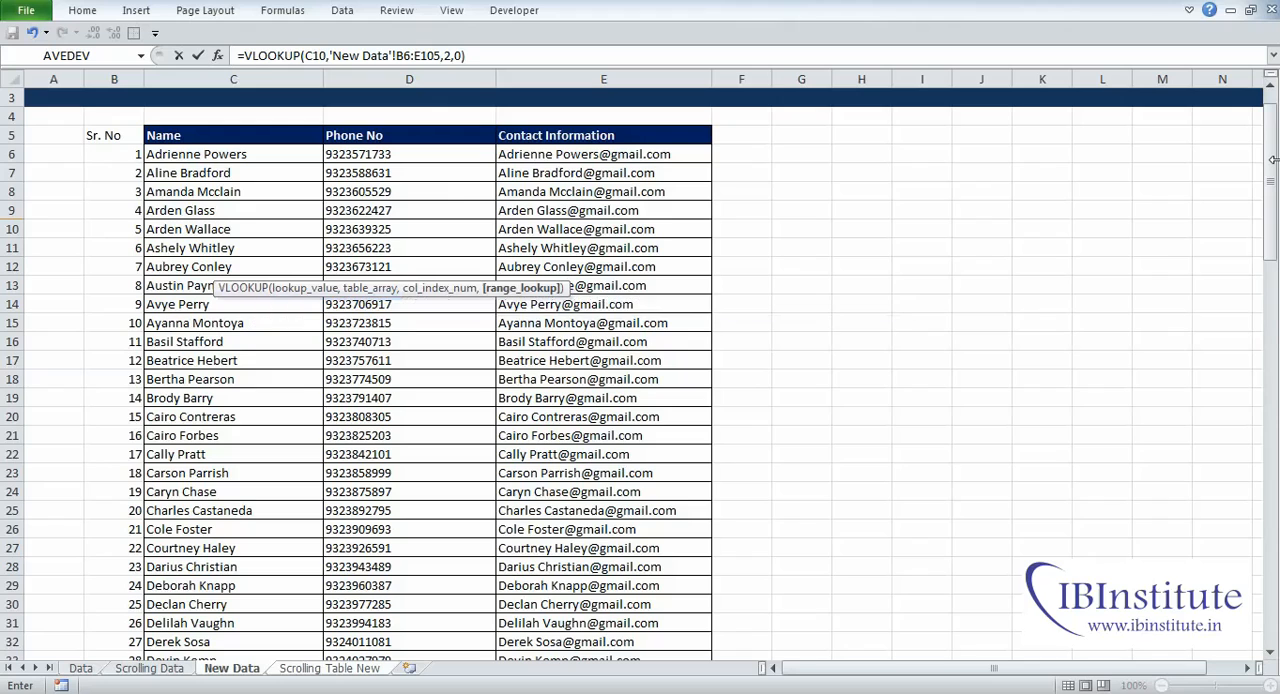
key(Return)
key(Up)
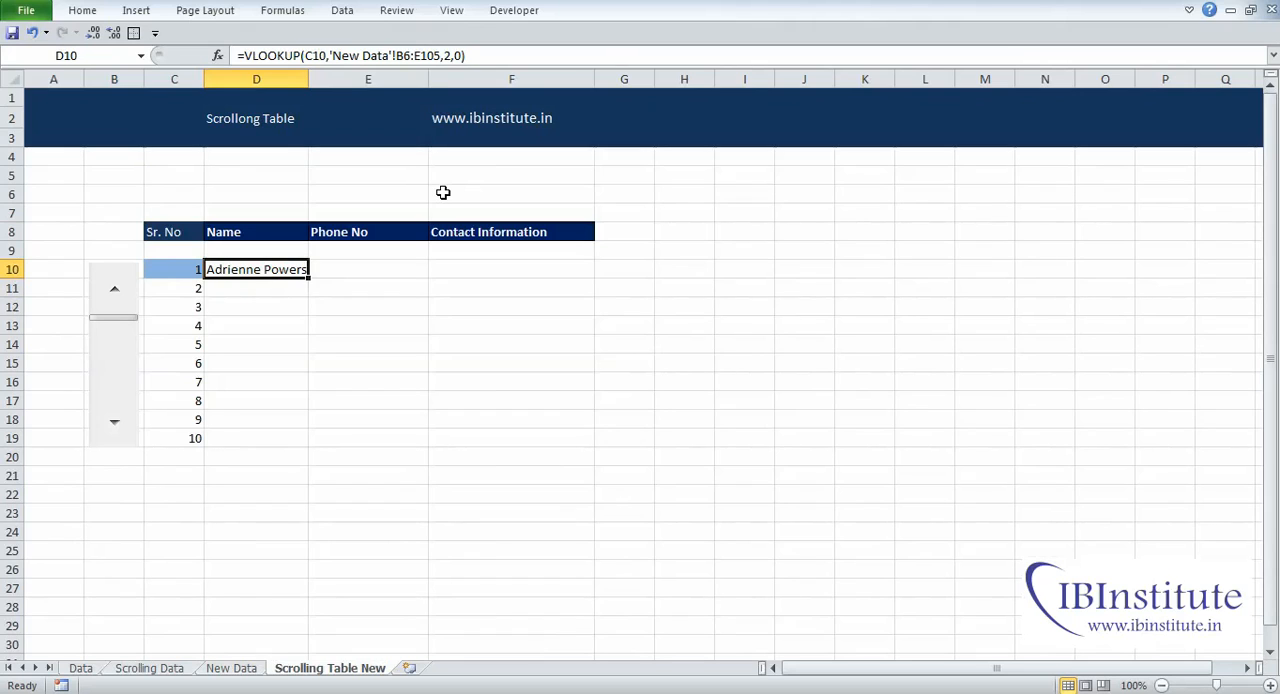
Step: Lock the lookup column in the D10 VLOOKUP formula so the lookup value reads $C10
key(F2)
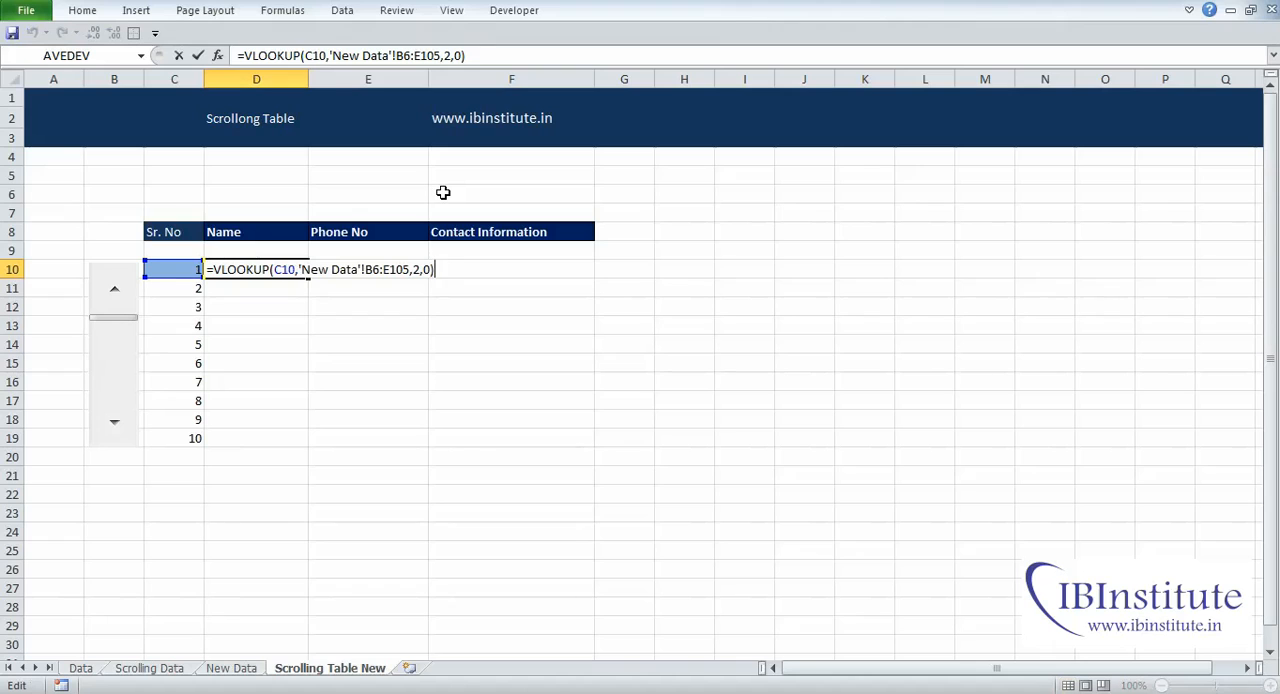
key(Left)
key(Left)
key(Left)
key(Left)
key(Left)
key(Left)
key(Left)
key(Left)
key(Left)
key(Left)
key(Left)
key(Left)
key(Left)
key(Left)
key(Left)
key(Left)
key(Left)
key(Left)
key(Left)
key(Left)
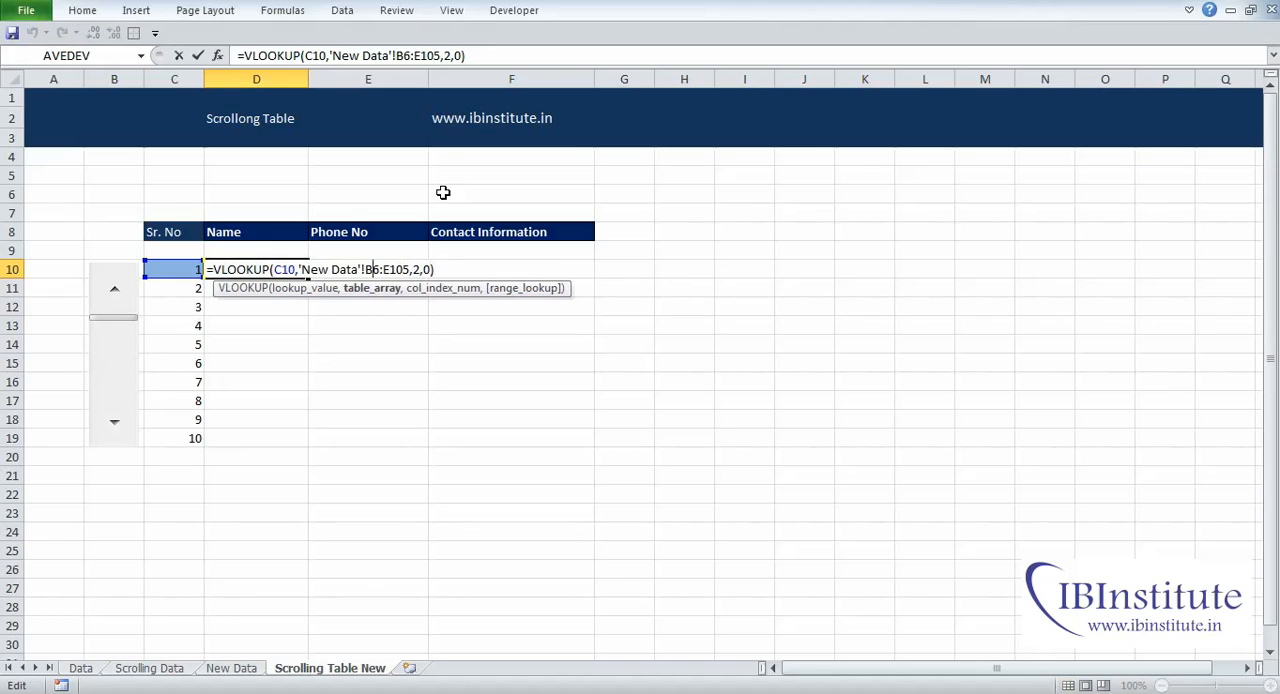
key(Left)
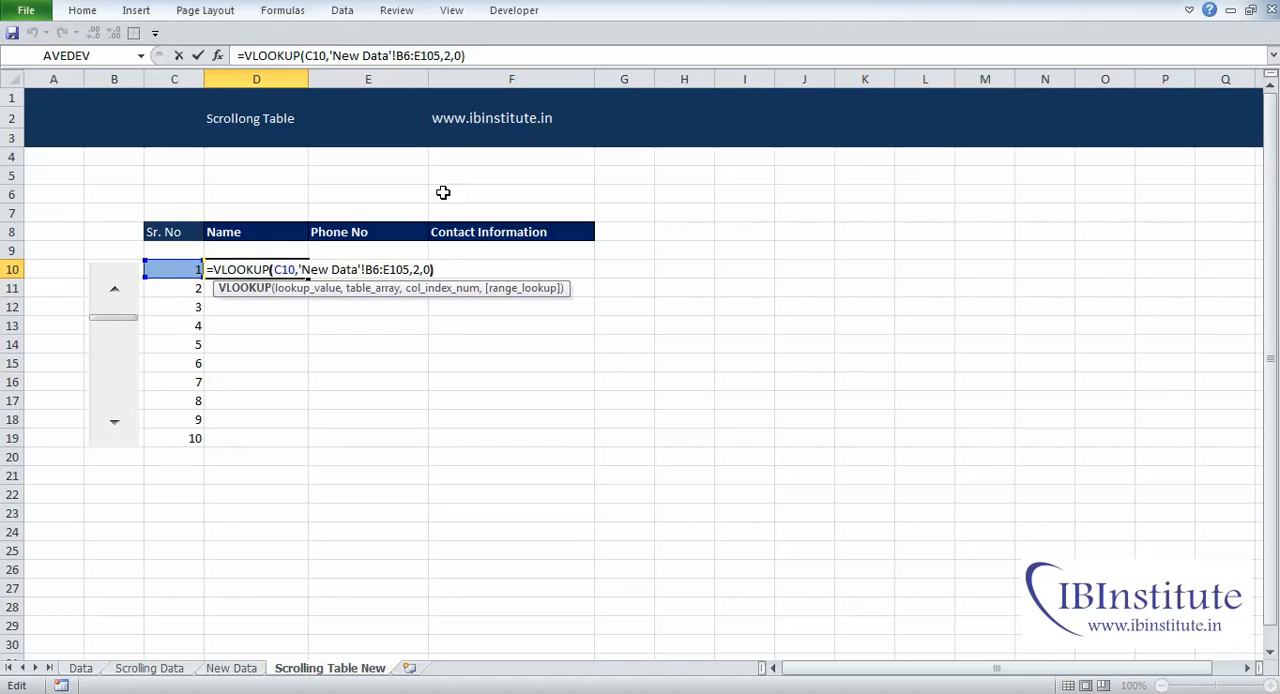
key(Right)
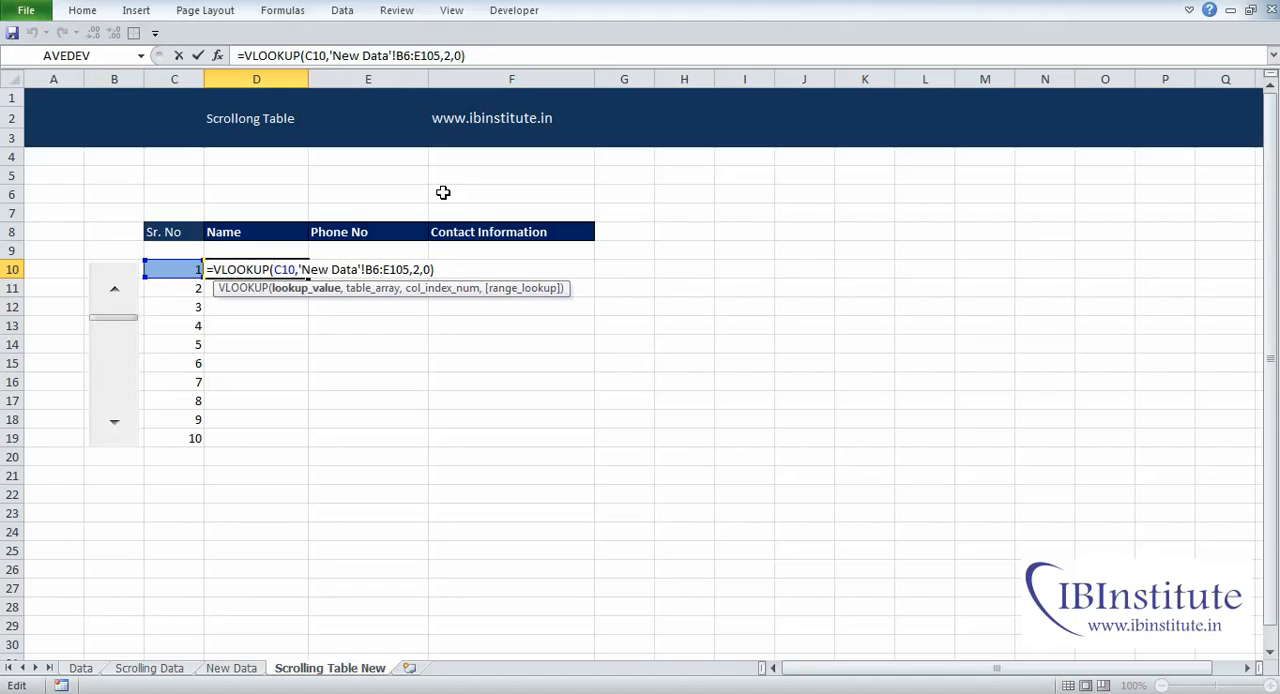
text($)
Step: Make the table array in the D10 formula absolute as 'New Data'!$B$6:$E$105 and enter the formula
key(Right)
key(Right)
key(Right)
key(Right)
key(Right)
key(Right)
key(Right)
key(Right)
key(Right)
key(Right)
key(Right)
key(Right)
key(Right)
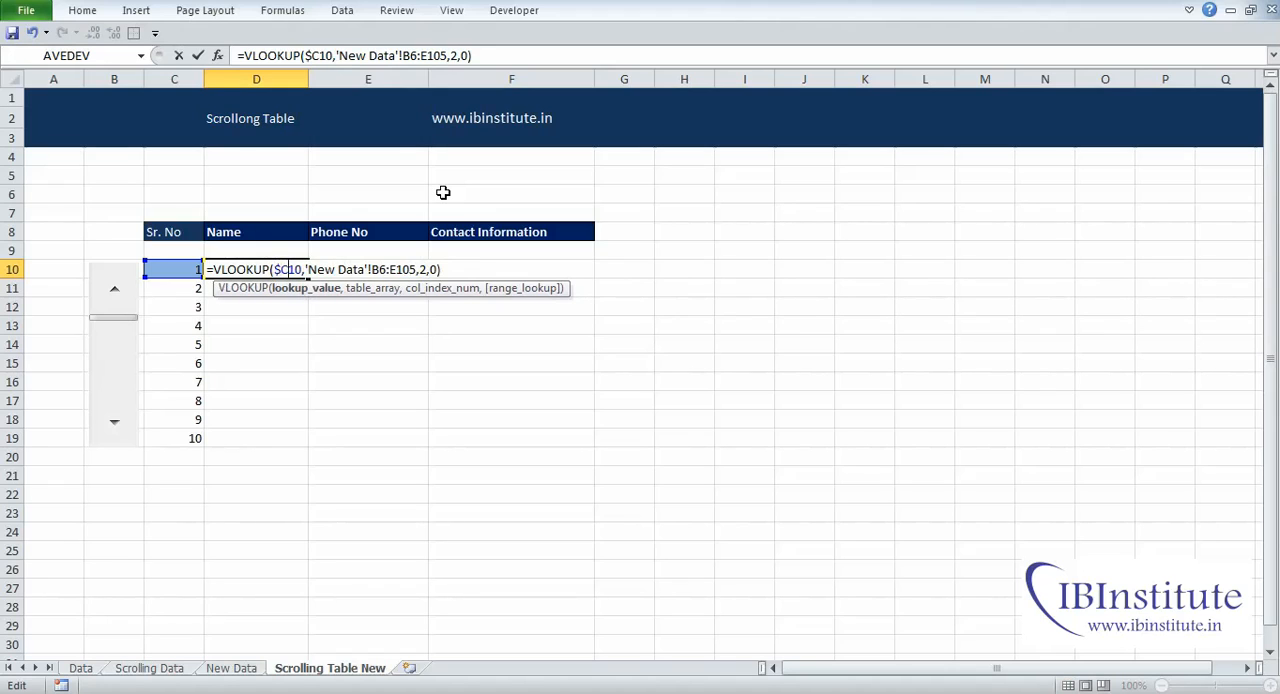
key(Right)
key(Right)
key(Right)
key(Right)
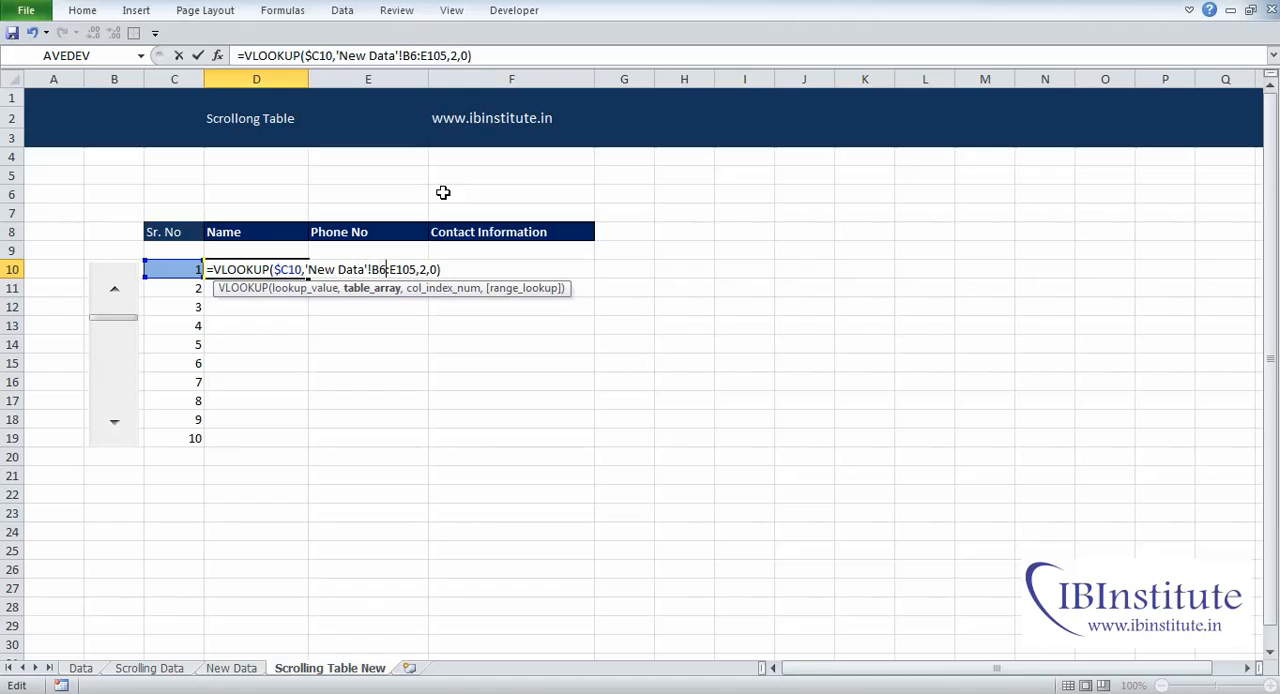
key(shift+Right)
key(Left)
key(Left)
key(shift+Right)
key(shift+Right)
key(shift+Right)
key(F4)
key(Right)
key(Right)
key(Right)
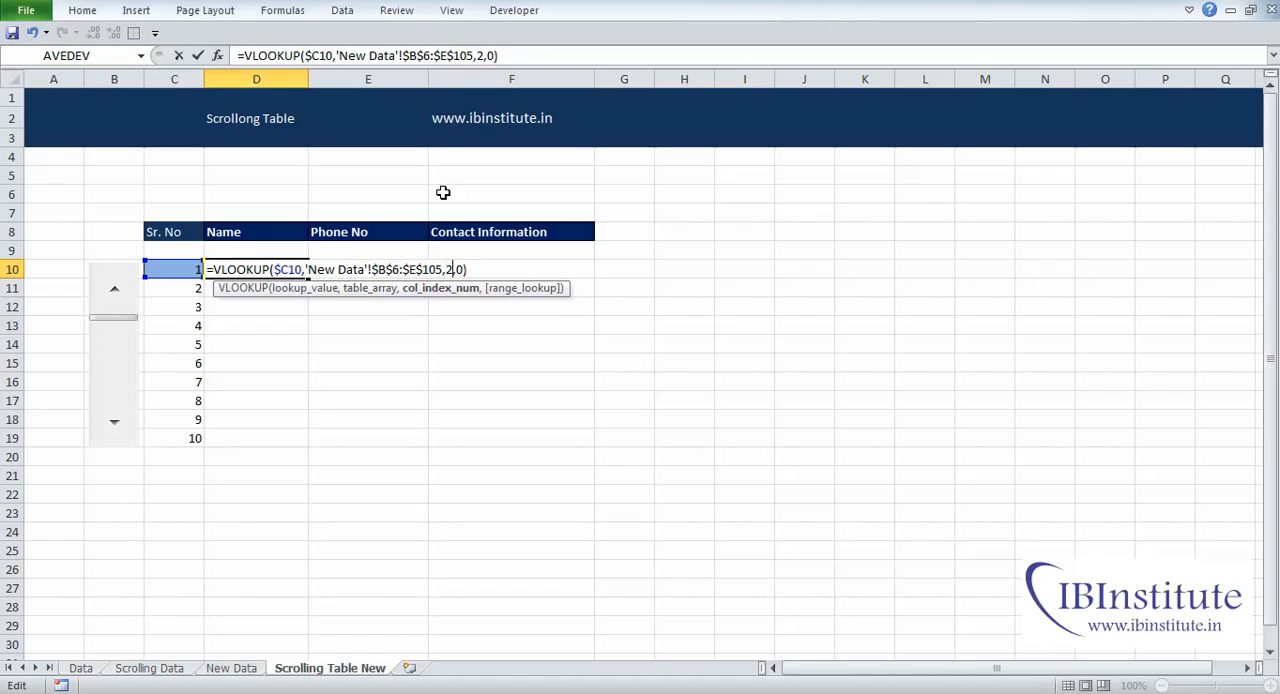
key(shift+Left)
key(Right)
key(Return)
Step: Copy the D10 formula across to E10 and F10
key(Up)
key(ctrl+c)
key(shift+Right)
key(shift+Right)
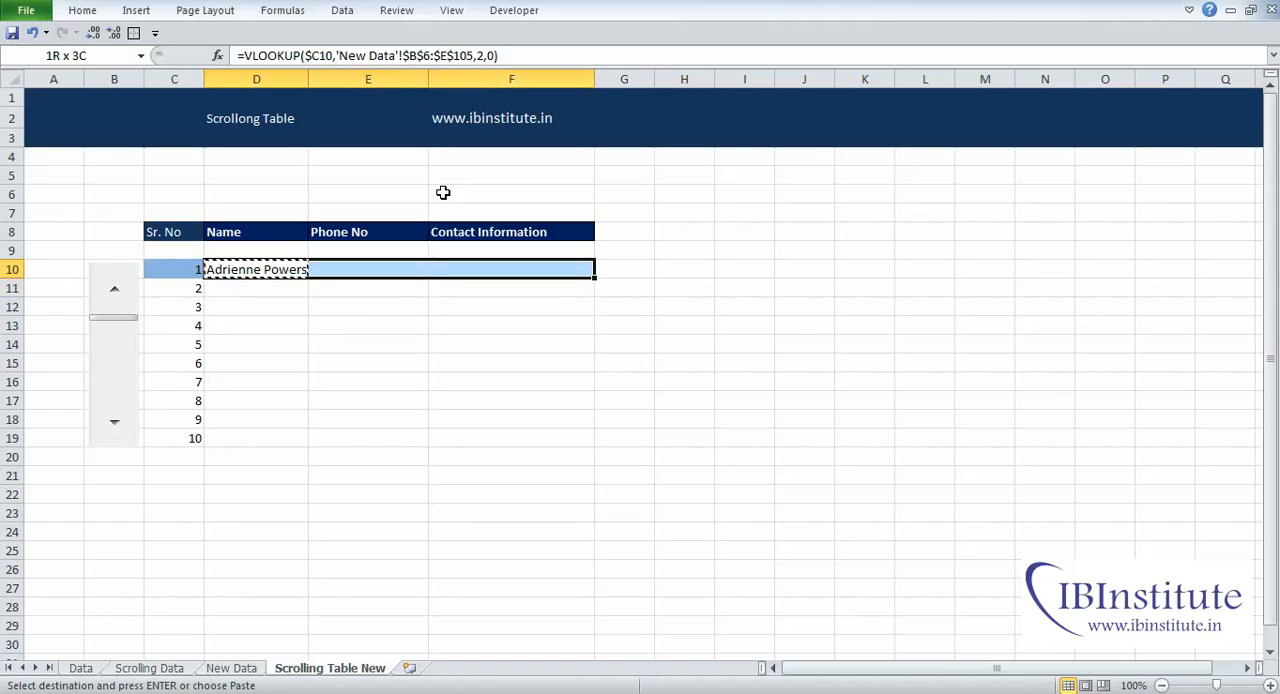
key(Return)
Step: Examine the copied formulas in D10:F10 against the Name, Phone No and Contact Information headings
key(Right)
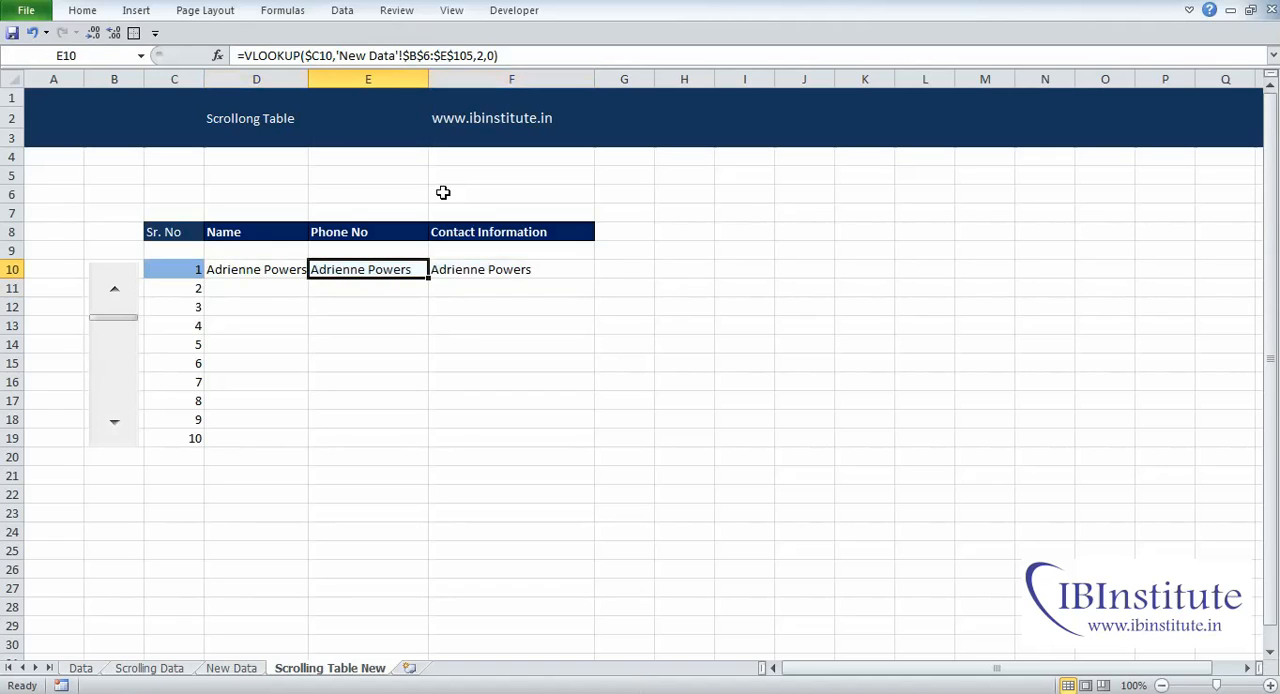
key(Left)
key(Right)
key(Right)
key(Left)
key(Left)
key(Right)
key(Up)
key(Up)
key(Down)
key(Down)
Step: Set the VLOOKUP column index in E10 to 3 for the Phone No column
key(F2)
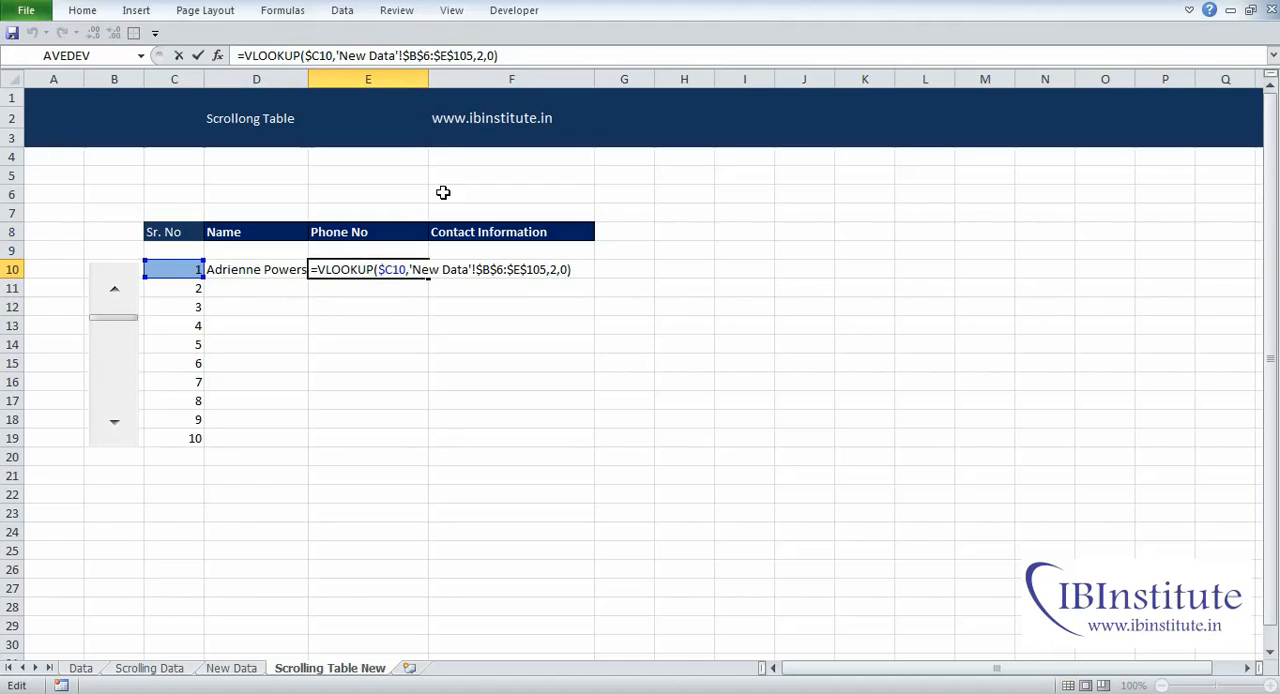
key(Left)
key(Left)
key(BackSpace)
text(3)
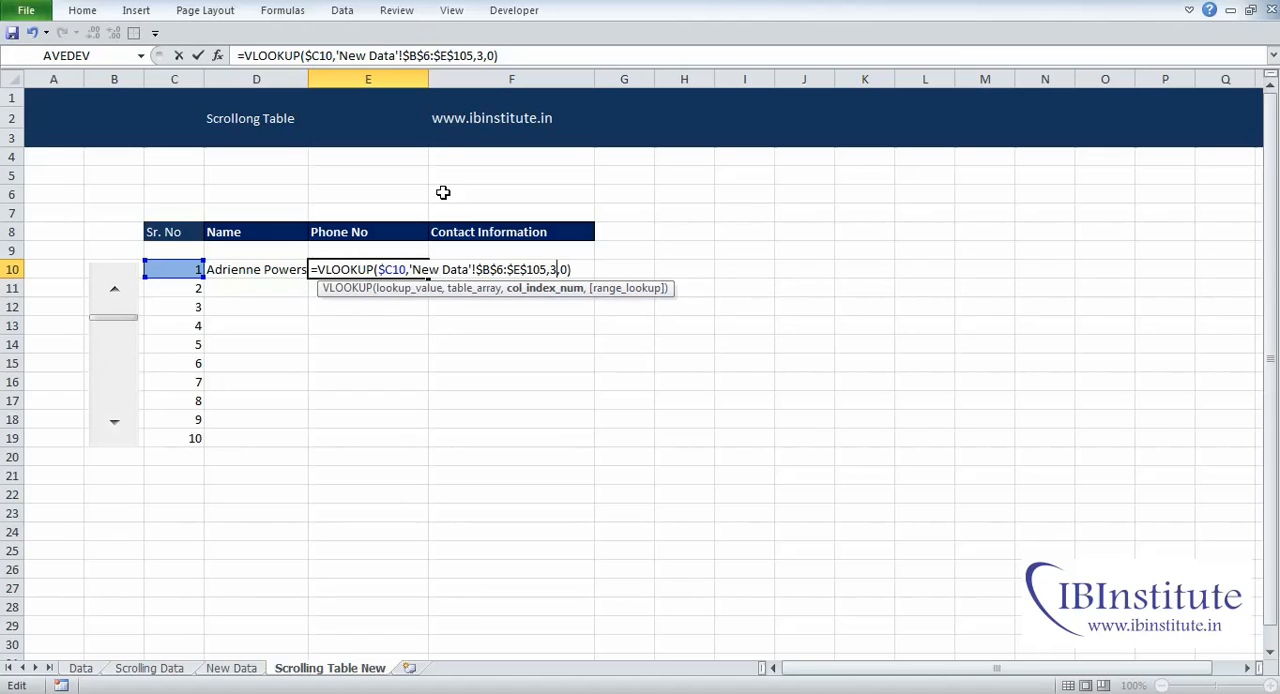
key(Return)
Step: Set the VLOOKUP column index in F10 to 4 for the Contact Information column
key(Right)
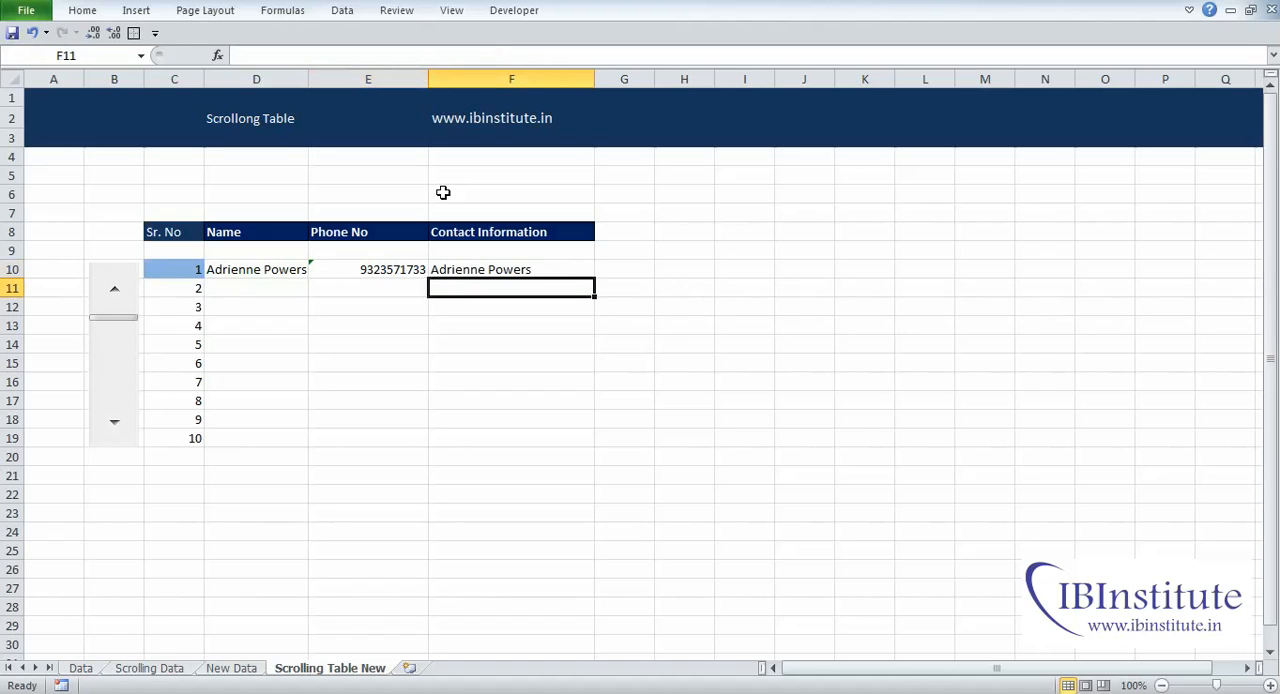
key(Up)
key(F2)
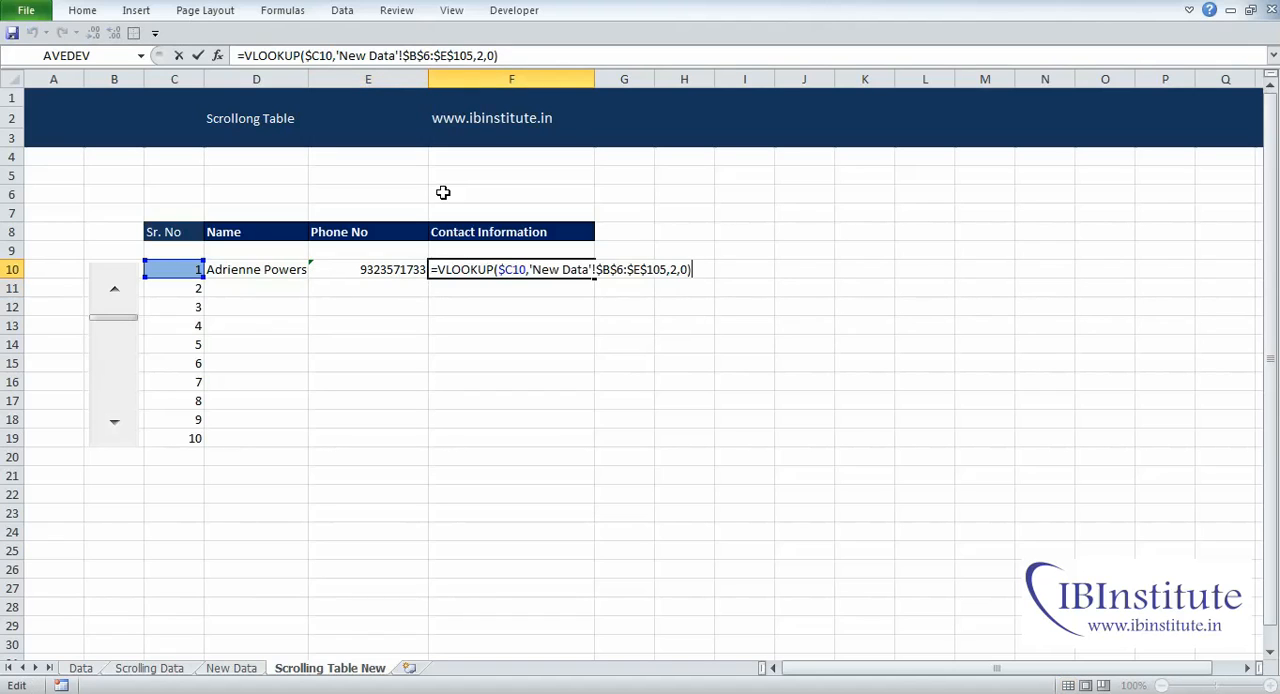
key(Left)
key(Left)
key(Left)
key(shift+Left)
text(4)
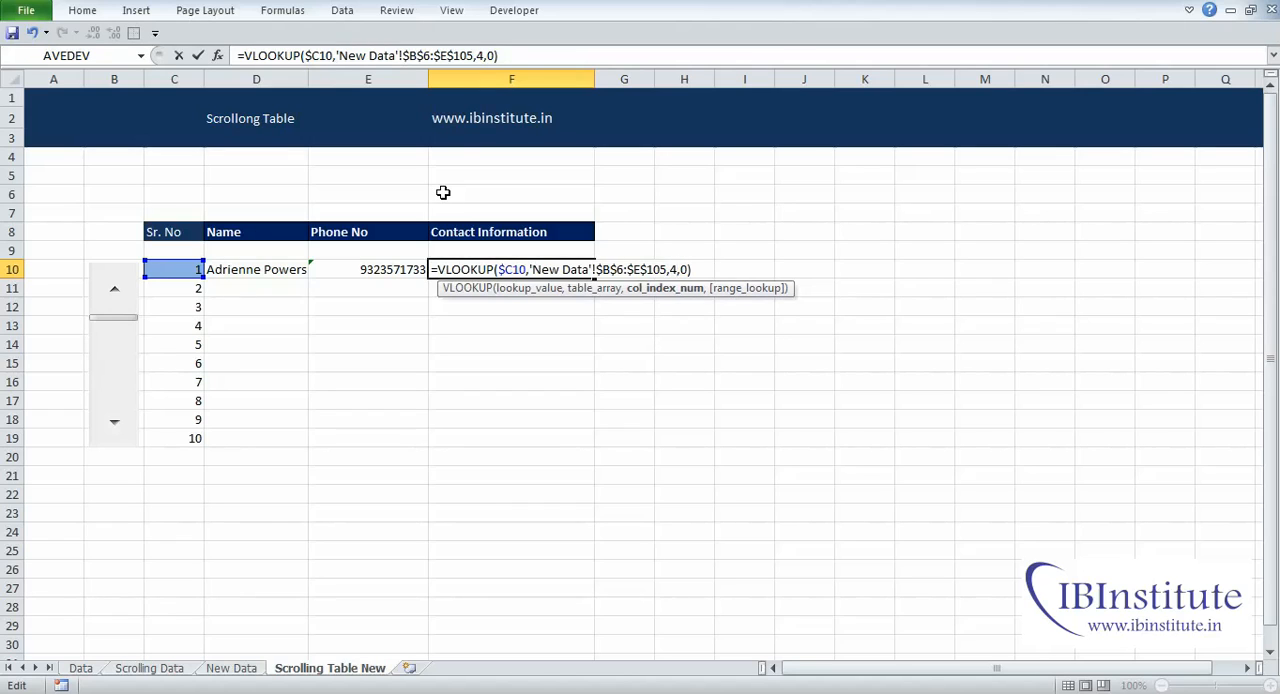
key(Return)
Step: Copy the formulas in D10:F10 down to row 19 to fill the table
key(Up)
key(Left)
key(Left)
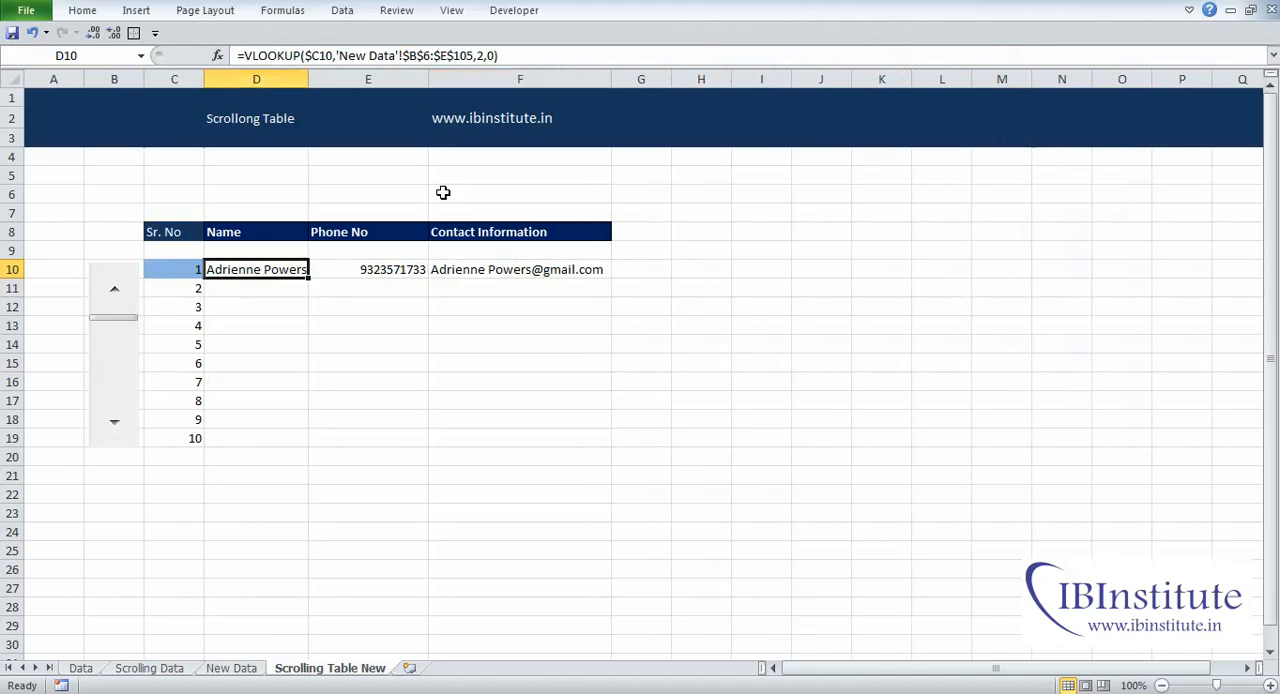
key(shift+Right)
key(shift+Right)
key(ctrl+c)
key(shift+Down)
key(shift+Right)
key(shift+Down)
key(shift+Left)
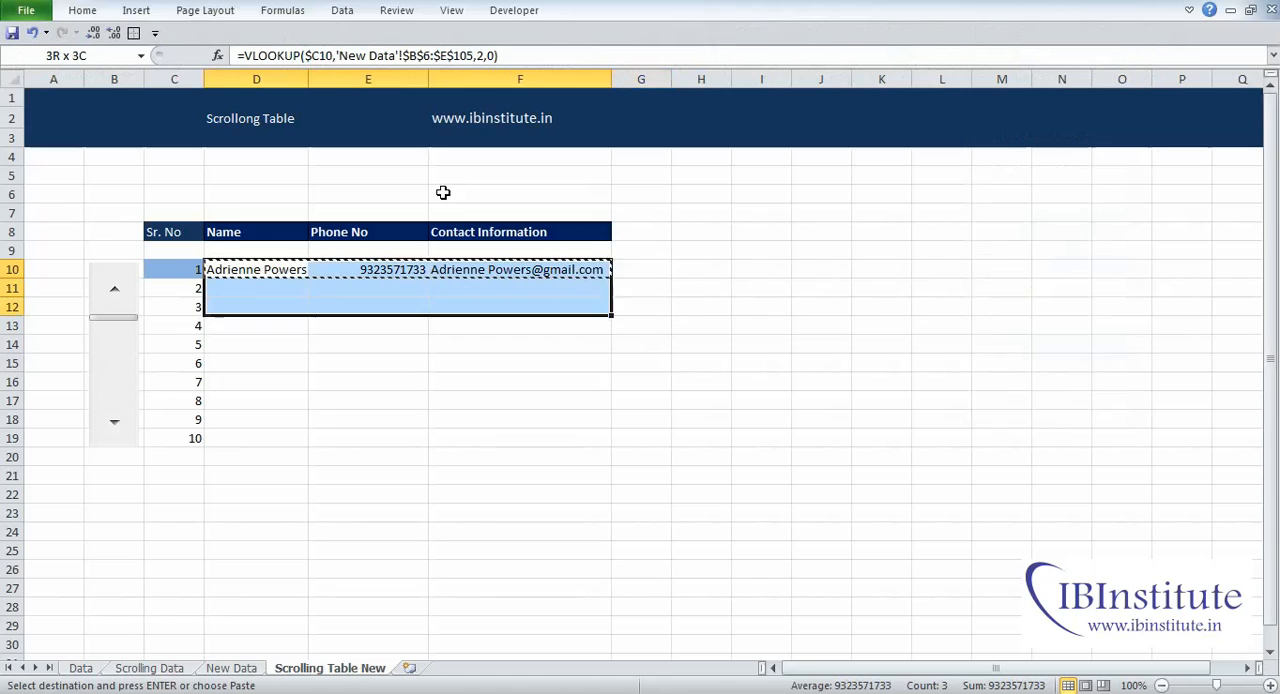
key(shift+Down)
key(shift+Down)
key(shift+Down)
key(shift+Down)
key(shift+Down)
key(shift+Down)
key(shift+Down)
key(Return)
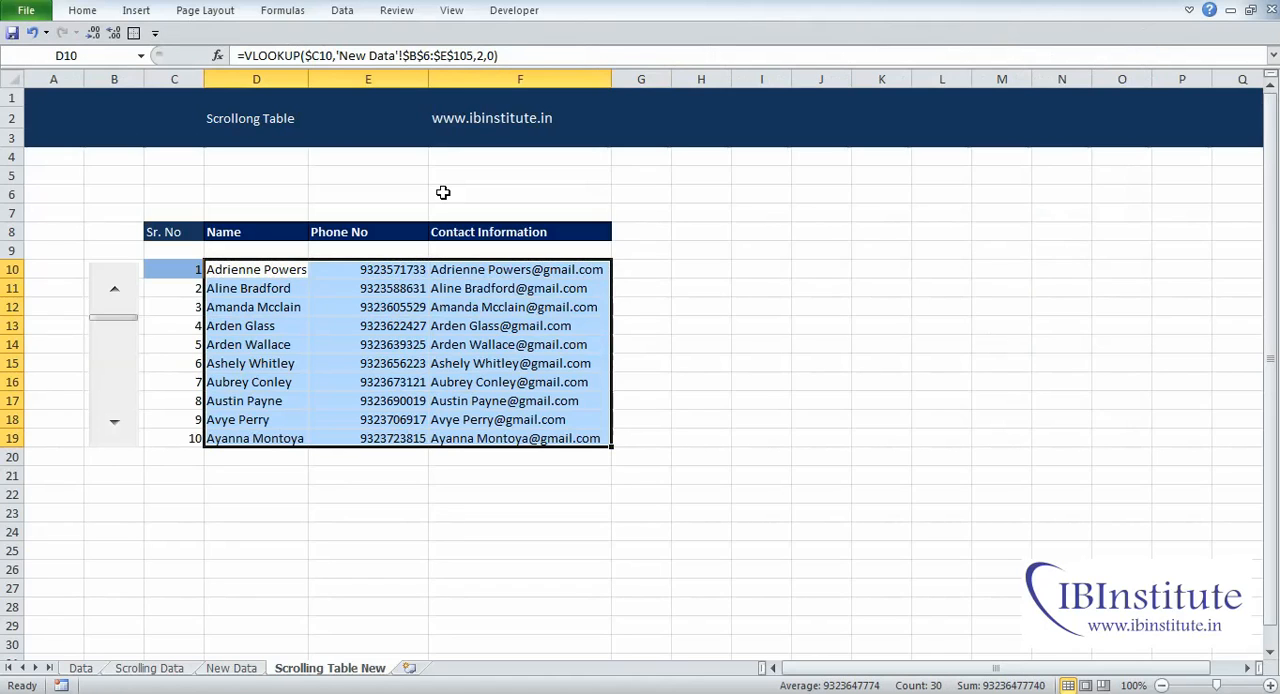
Step: Move the table's scroll bar to its upper limit and examine the rows below the last contact
click(177, 510)
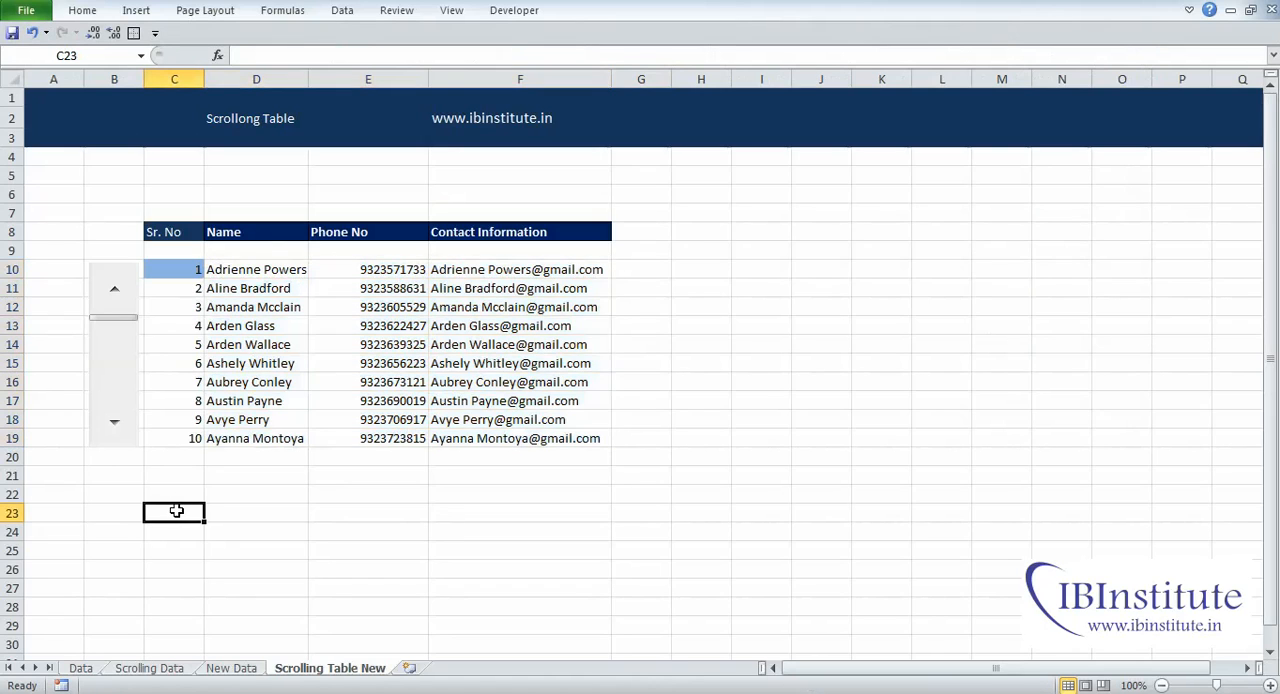
click(118, 432)
drag(120, 320, 118, 296)
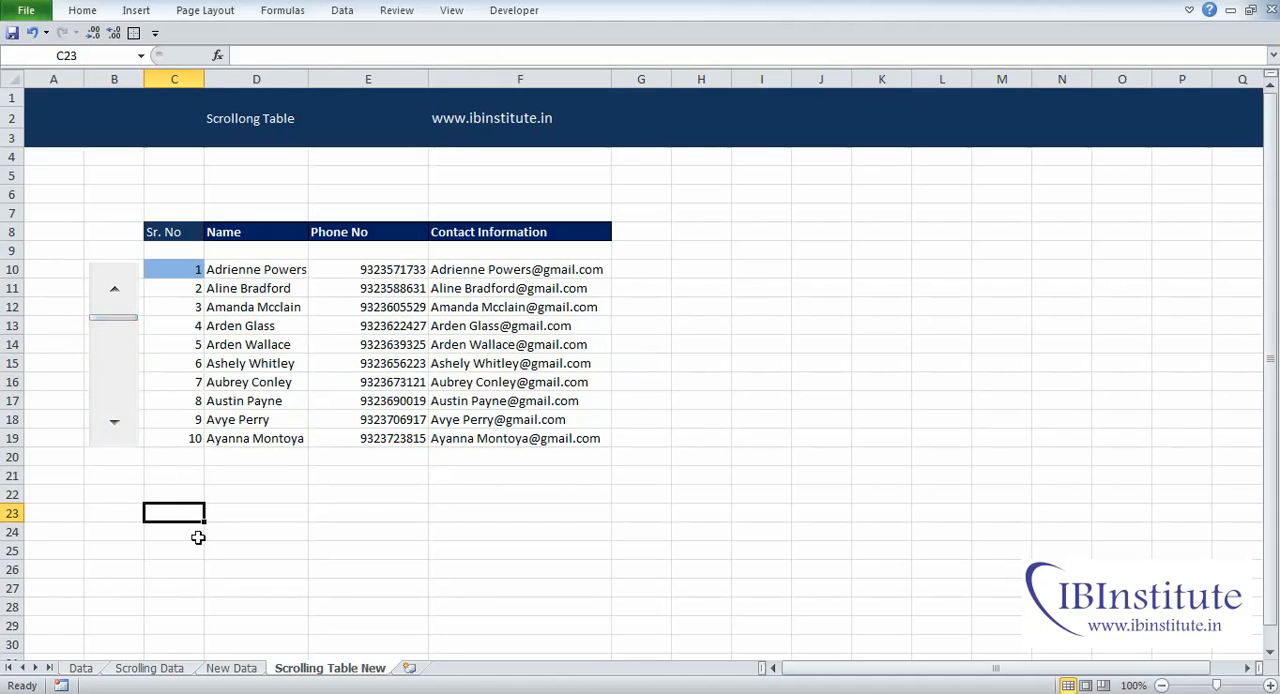
click(116, 432)
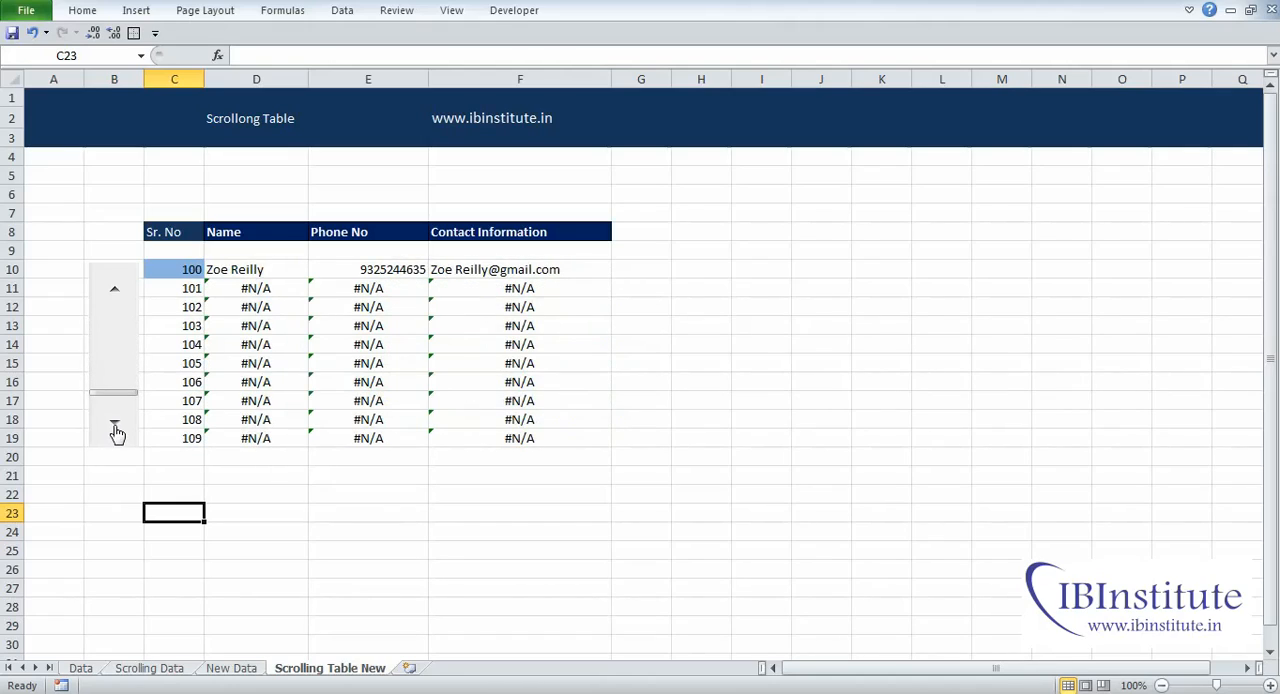
drag(188, 288, 482, 434)
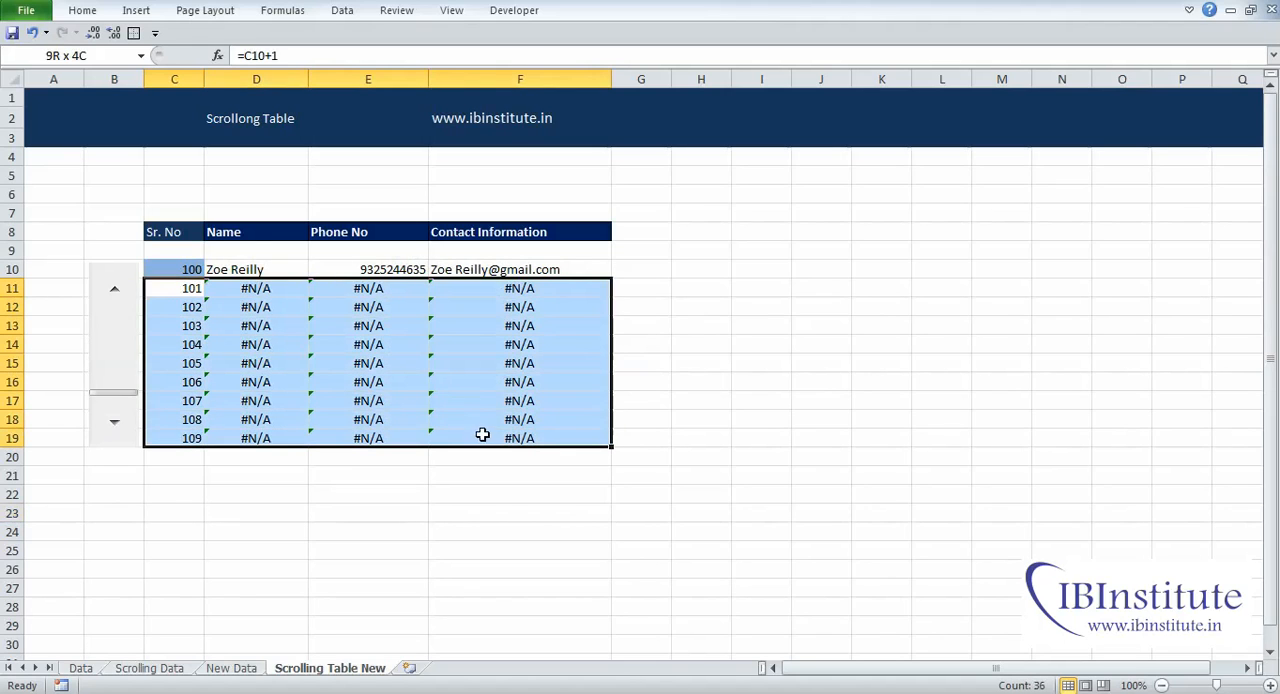
drag(252, 288, 536, 438)
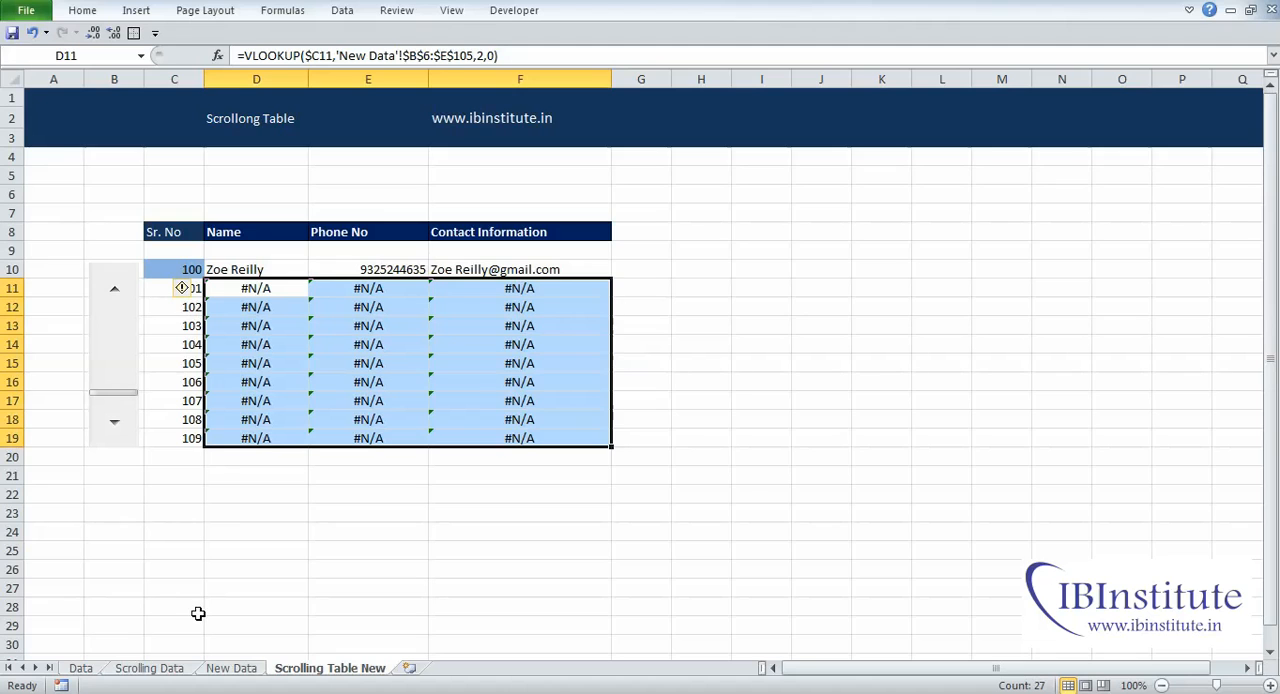
Step: Check the last serial number on the New Data sheet and compare it with the error rows on Scrolling Table New
click(231, 668)
click(111, 421)
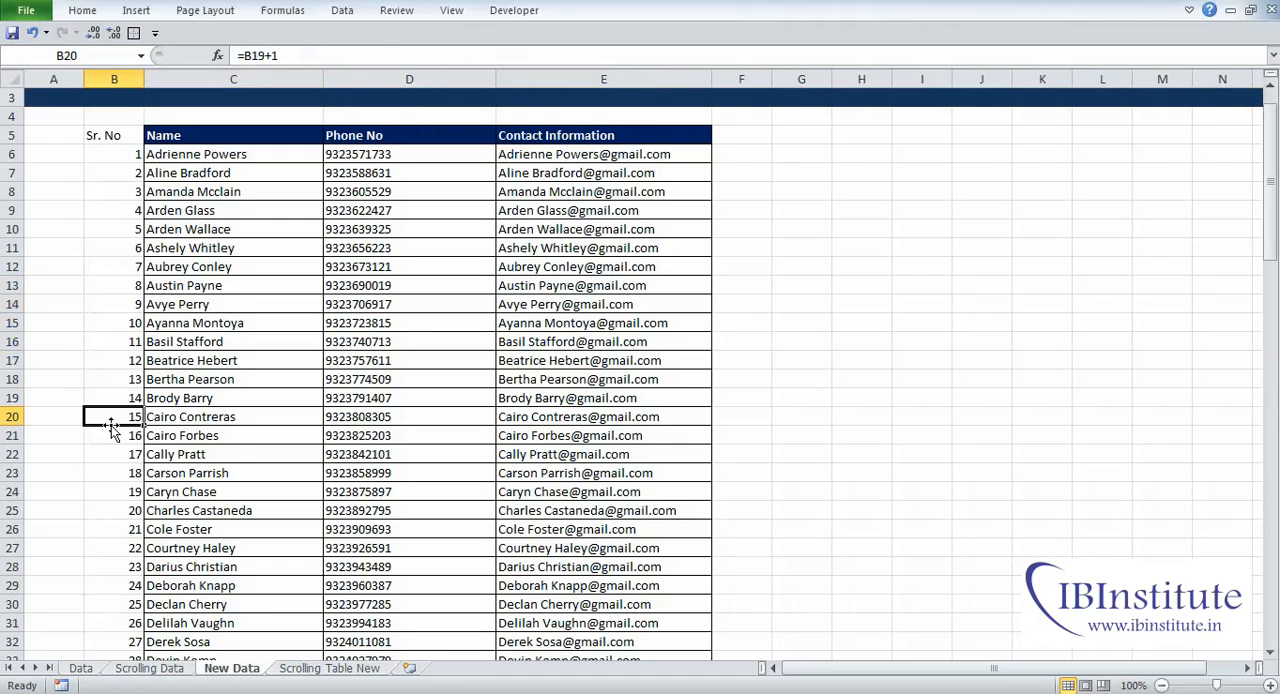
key(ctrl+Down)
key(Down)
key(Down)
key(ctrl+Up)
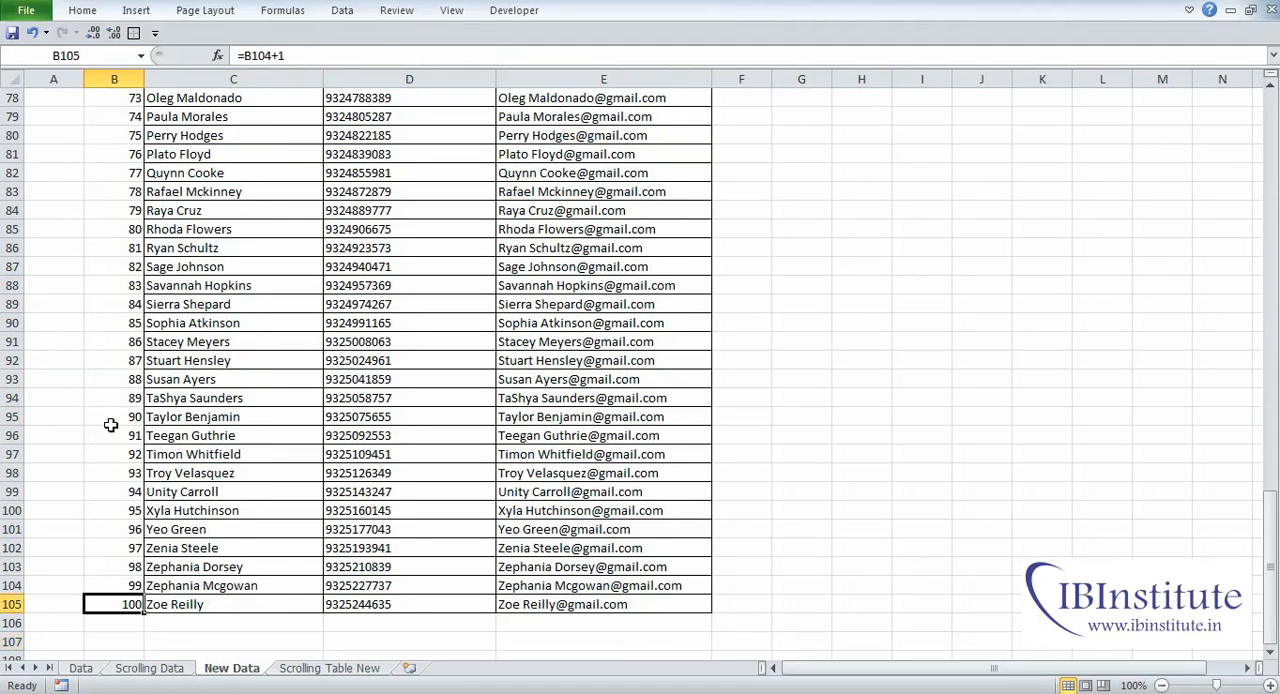
click(329, 670)
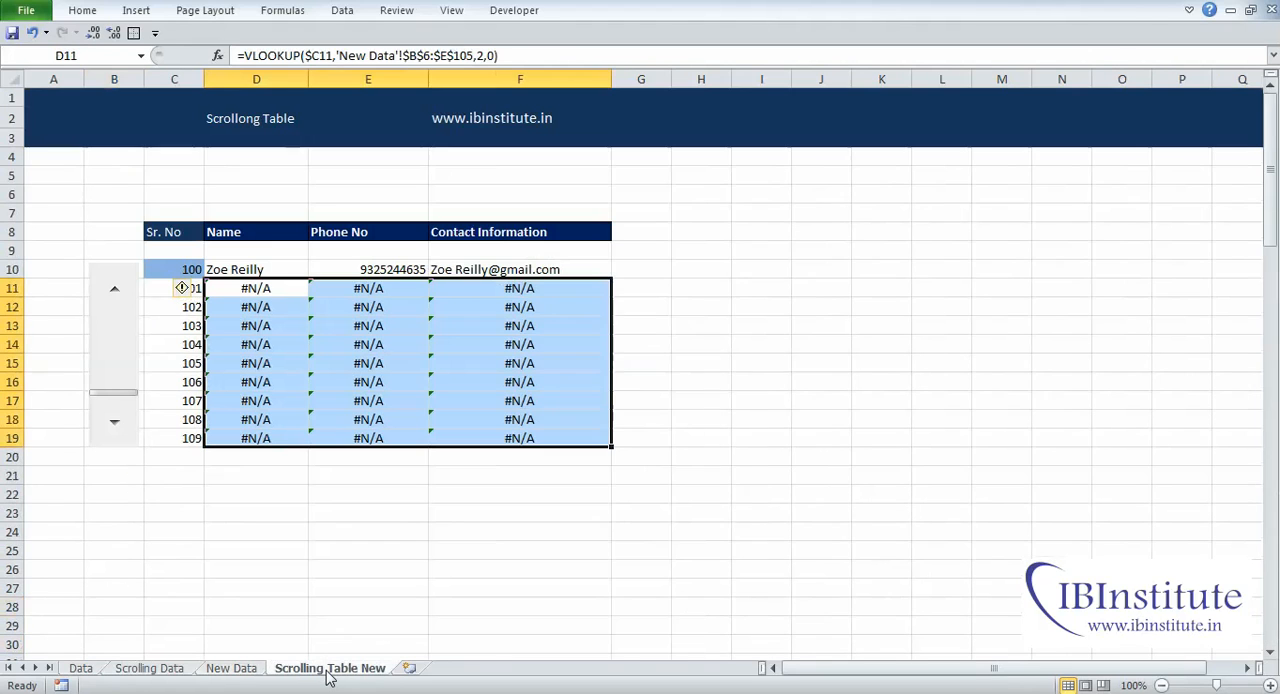
drag(186, 436, 469, 437)
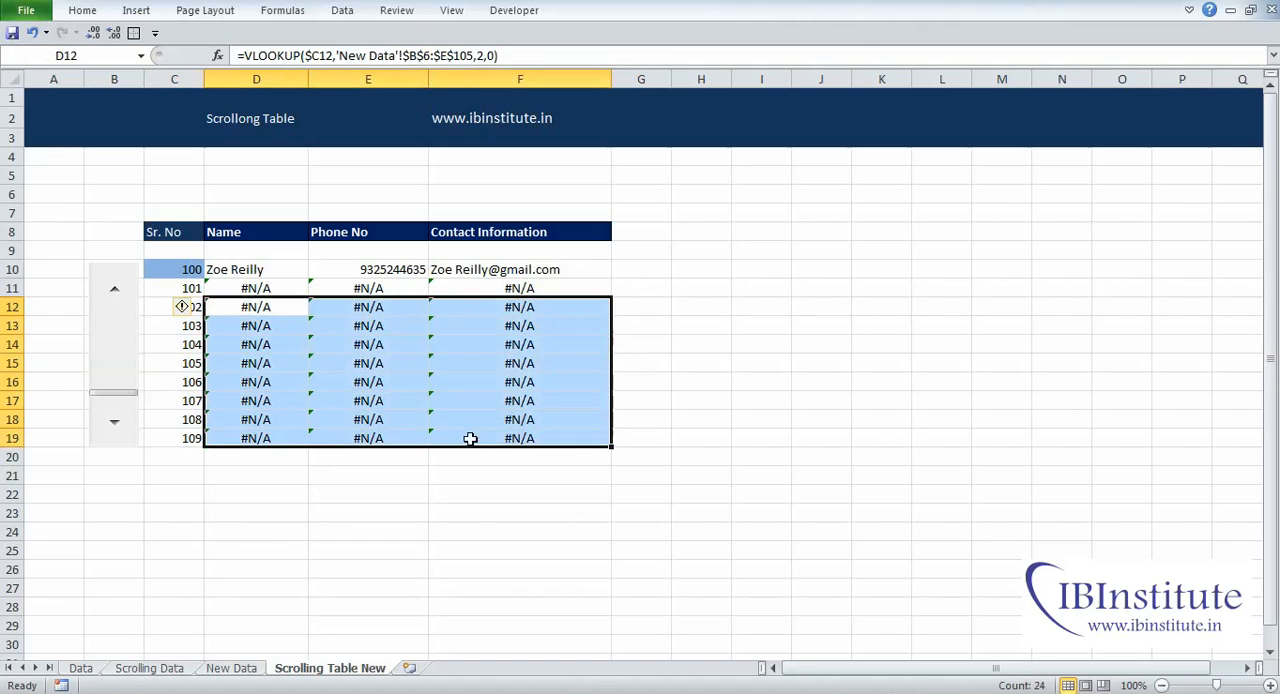
click(267, 531)
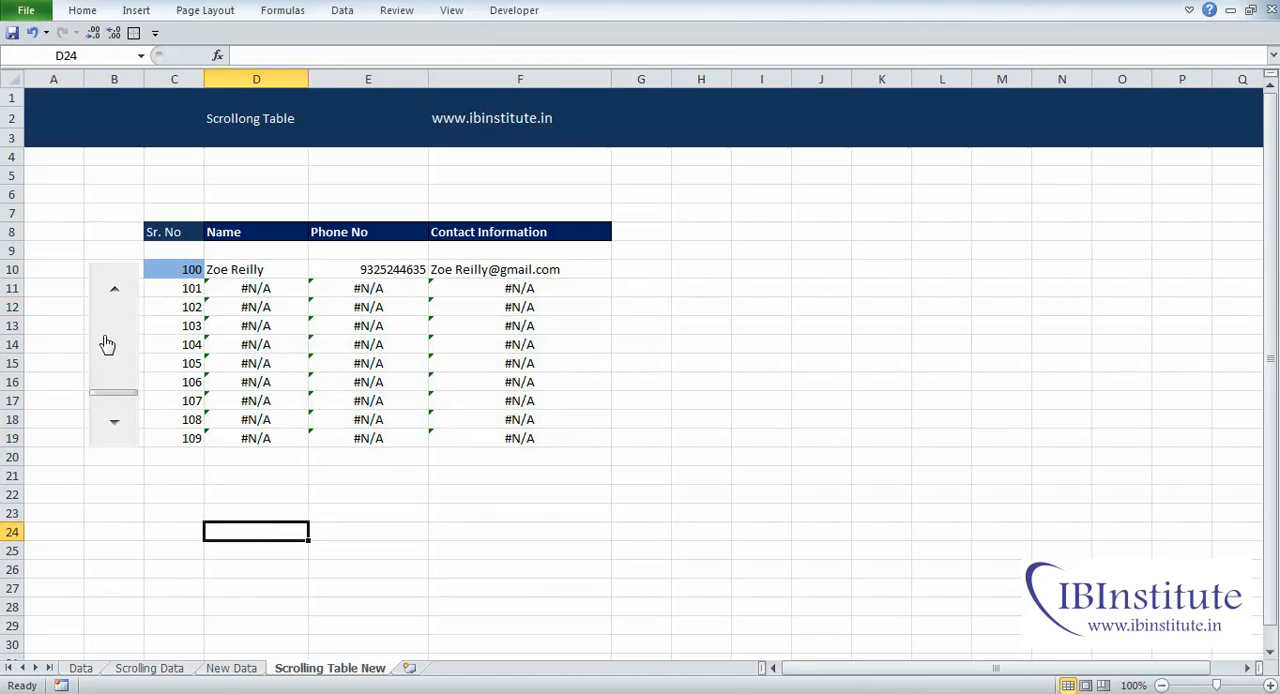
Step: Set the scroll bar's maximum value to 91 in its control settings
right_click(98, 397)
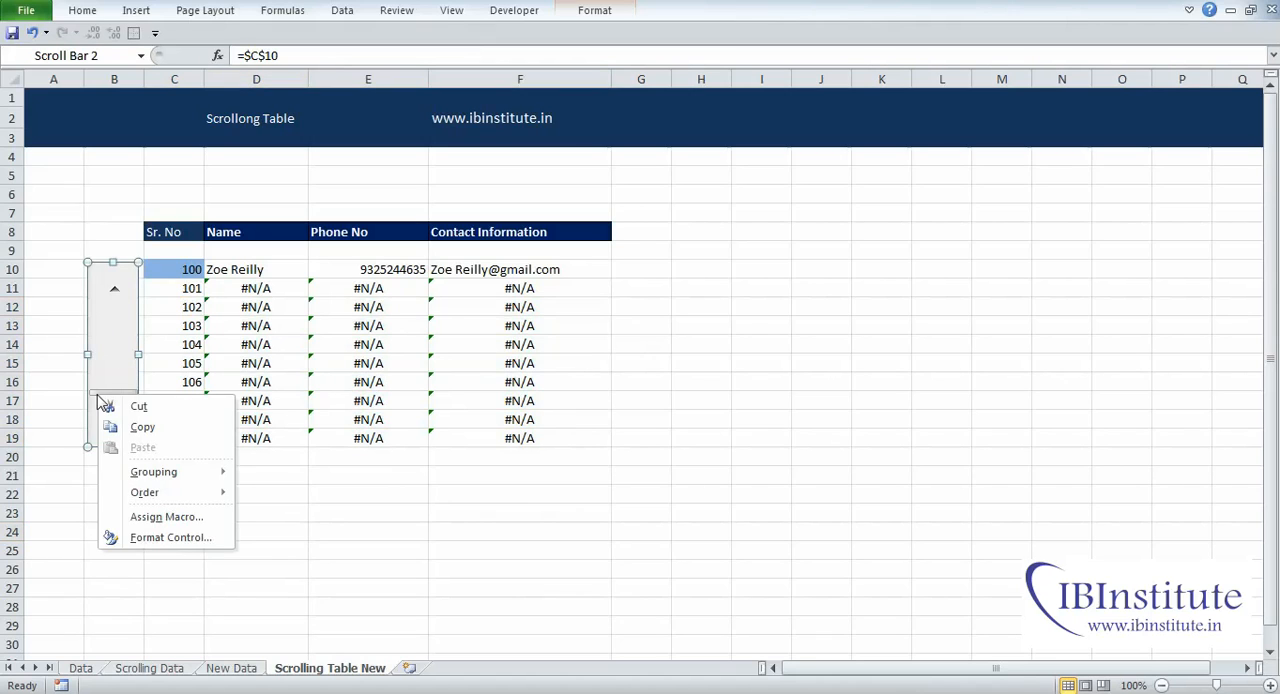
click(184, 538)
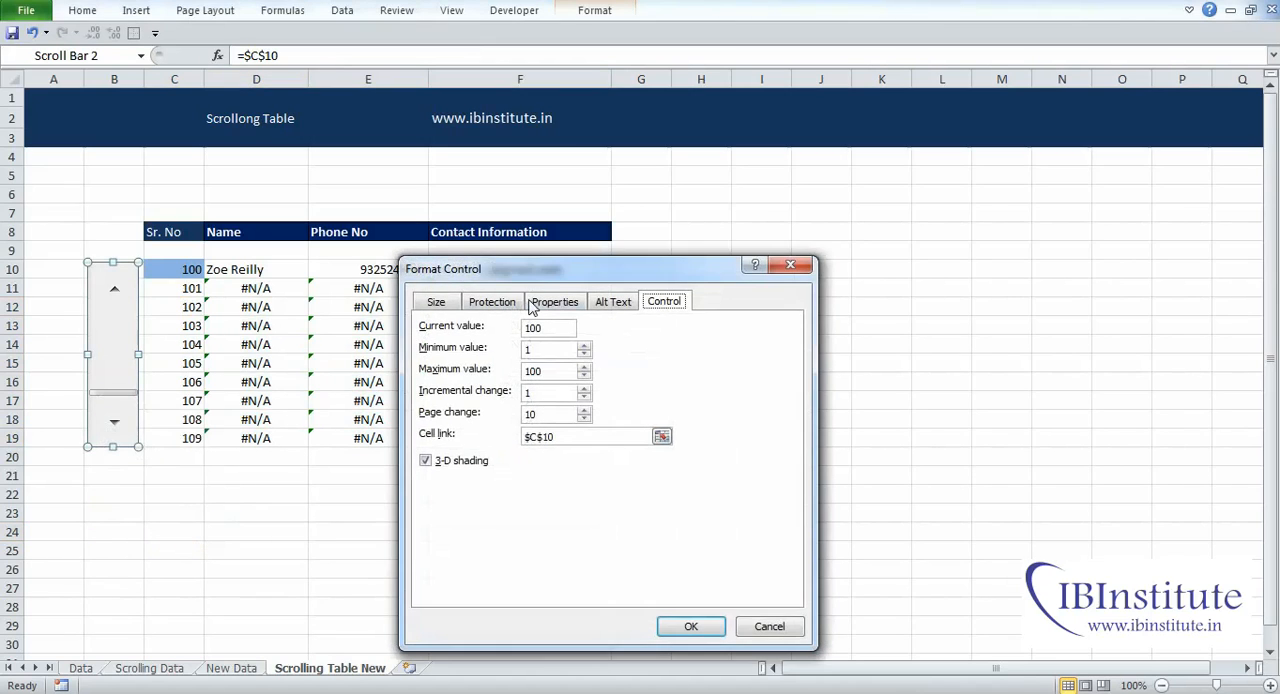
drag(554, 272, 607, 246)
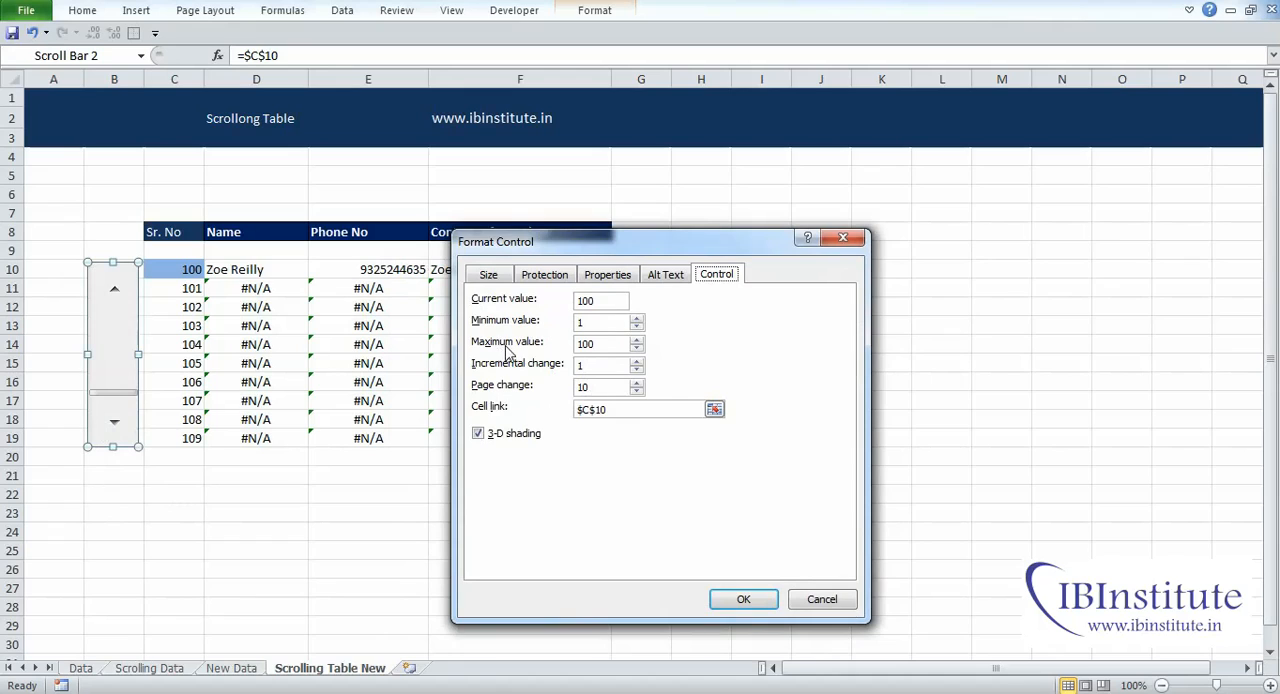
drag(605, 343, 566, 346)
click(727, 595)
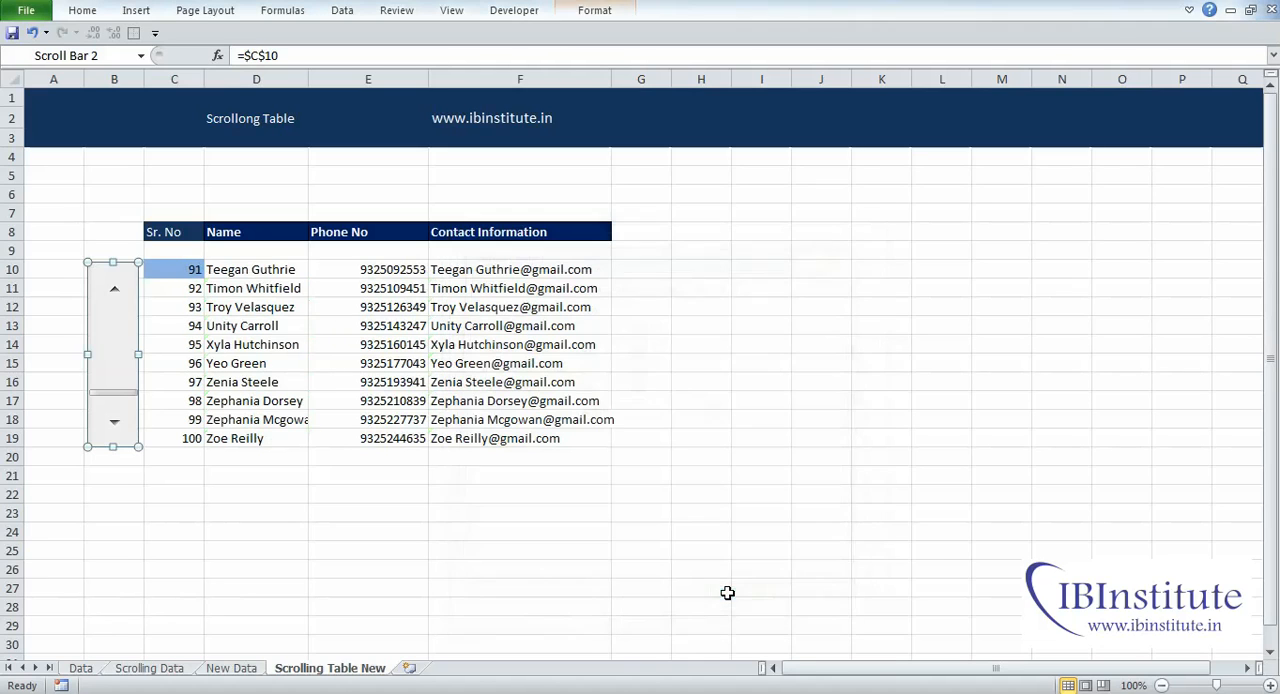
Step: Inspect the linked cell C10 and the serial number formulas in C11:C19
click(178, 473)
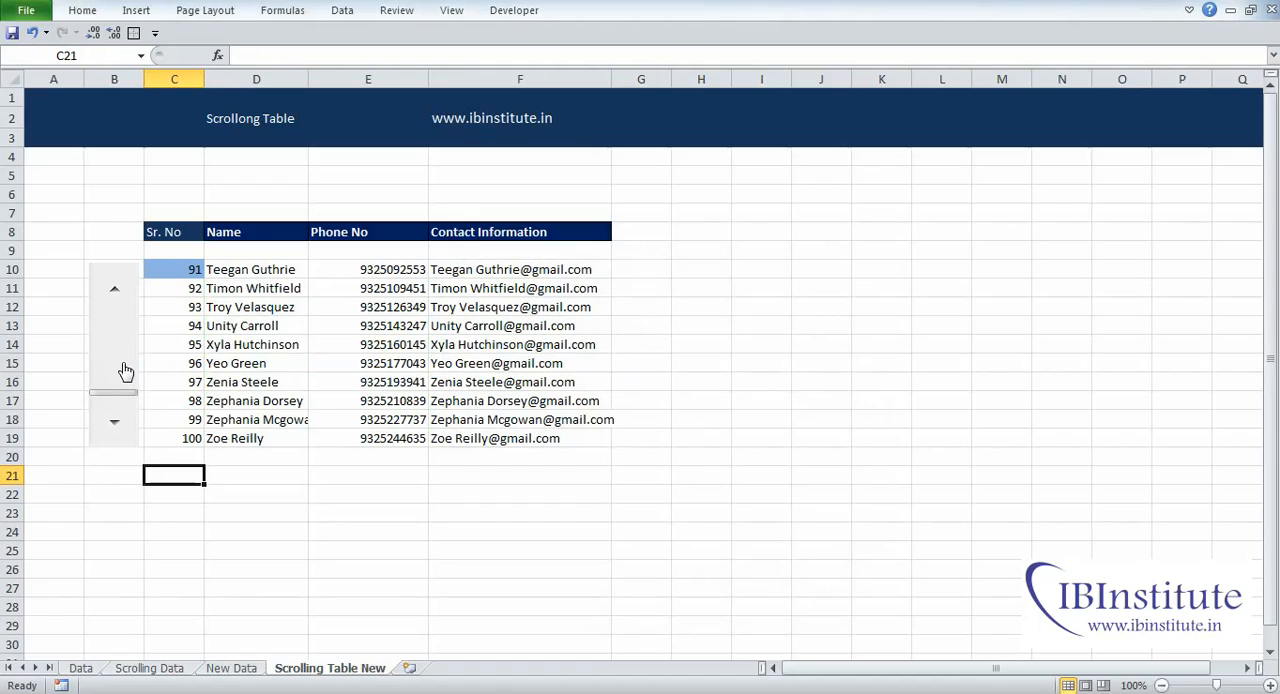
click(172, 270)
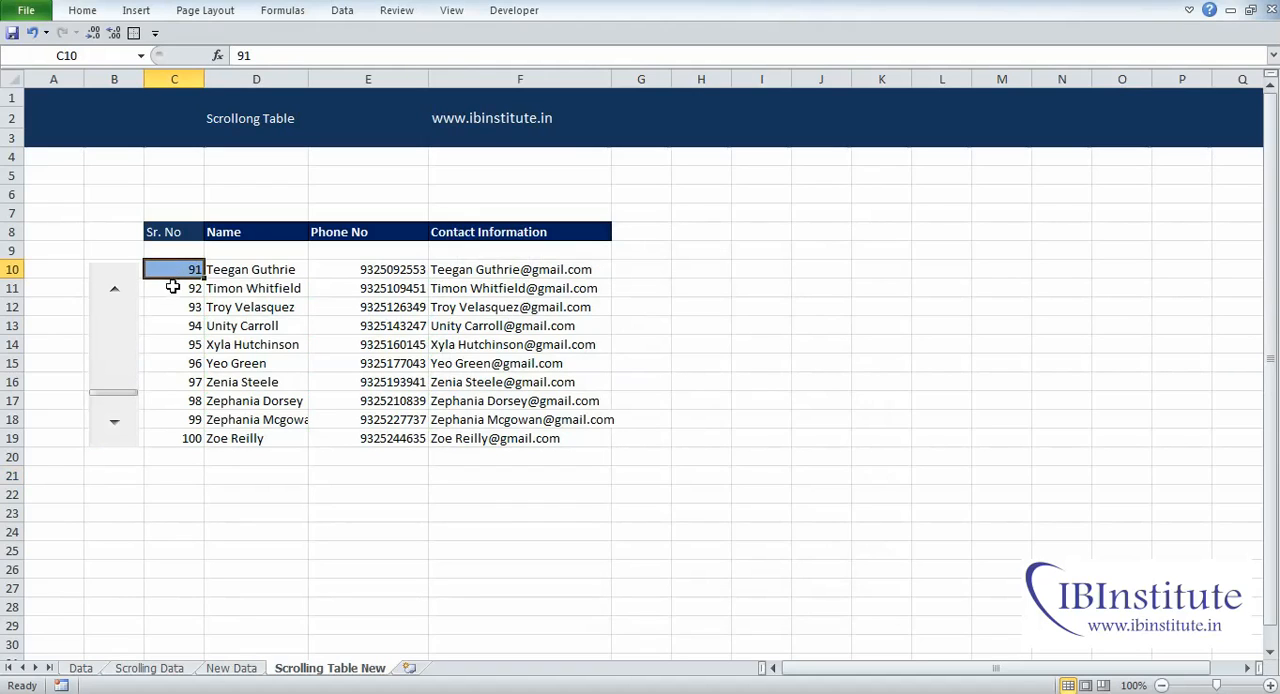
drag(173, 290, 192, 441)
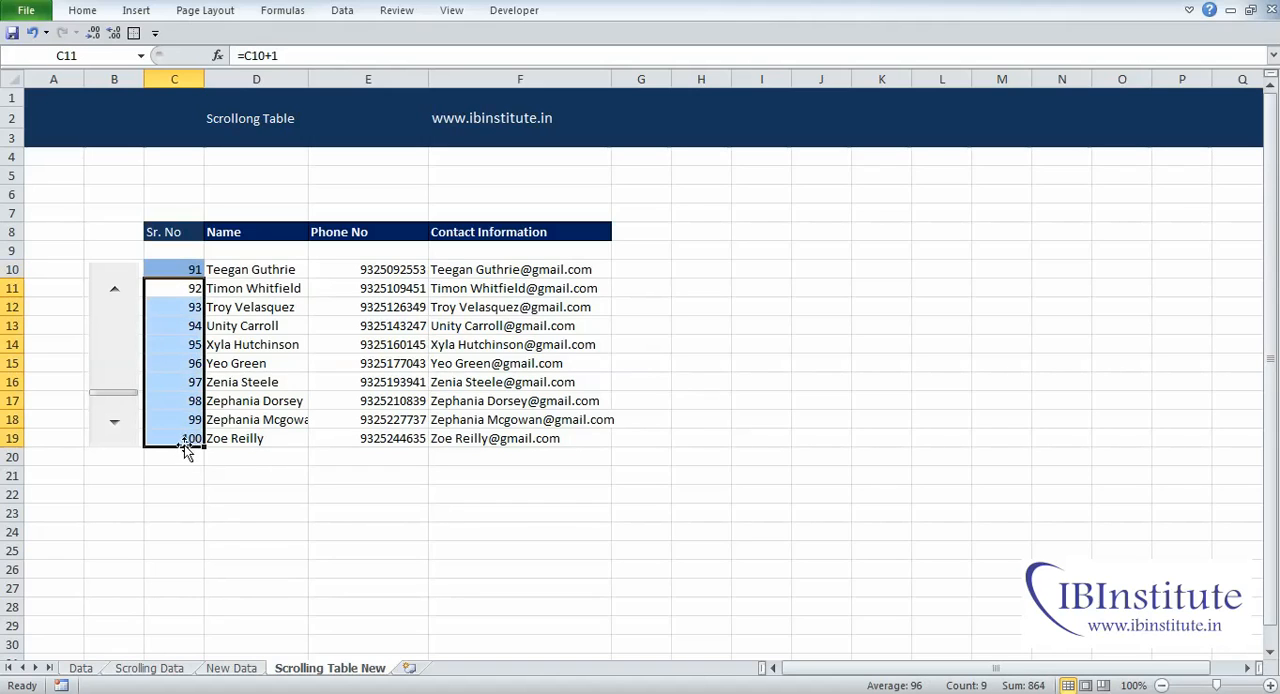
click(186, 441)
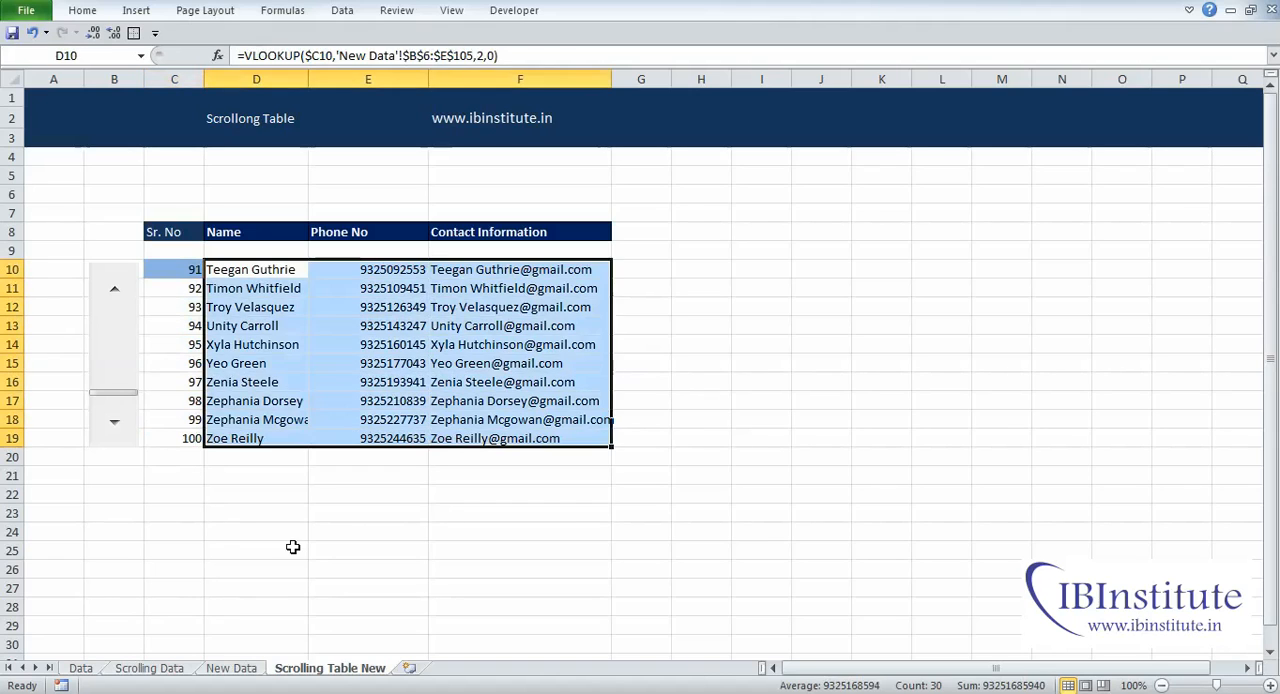
click(293, 547)
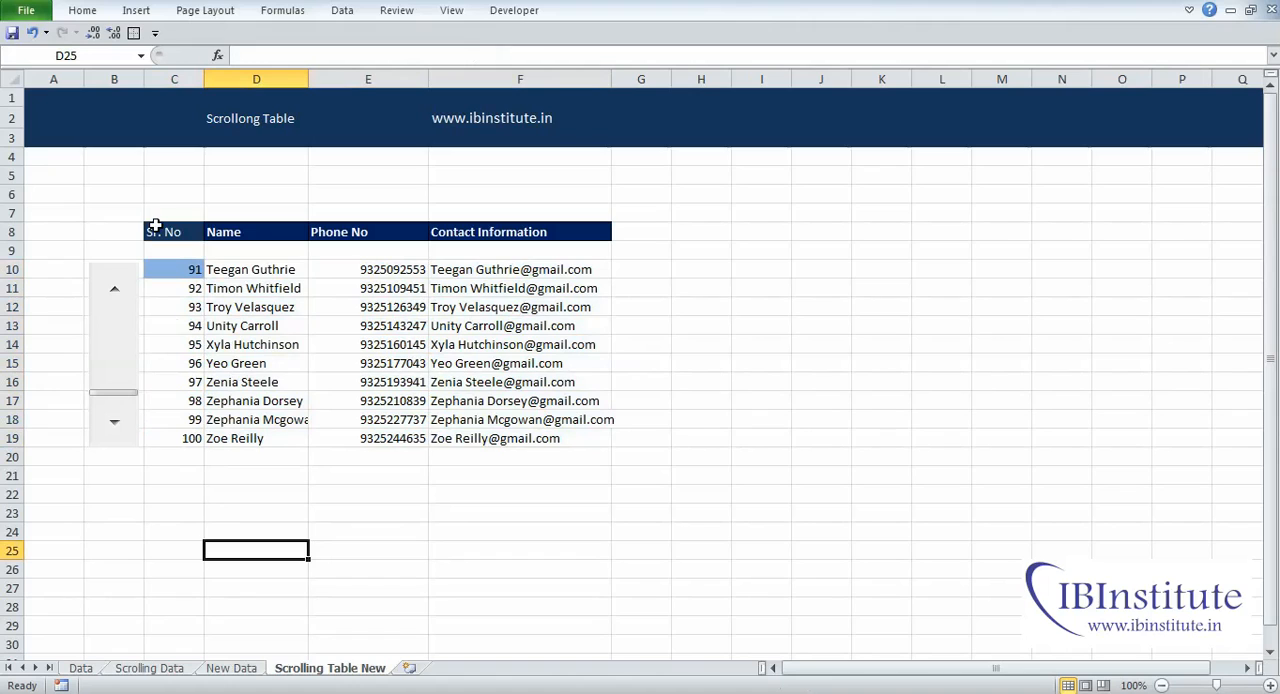
Step: Hide column C, which holds the serial numbers
click(184, 78)
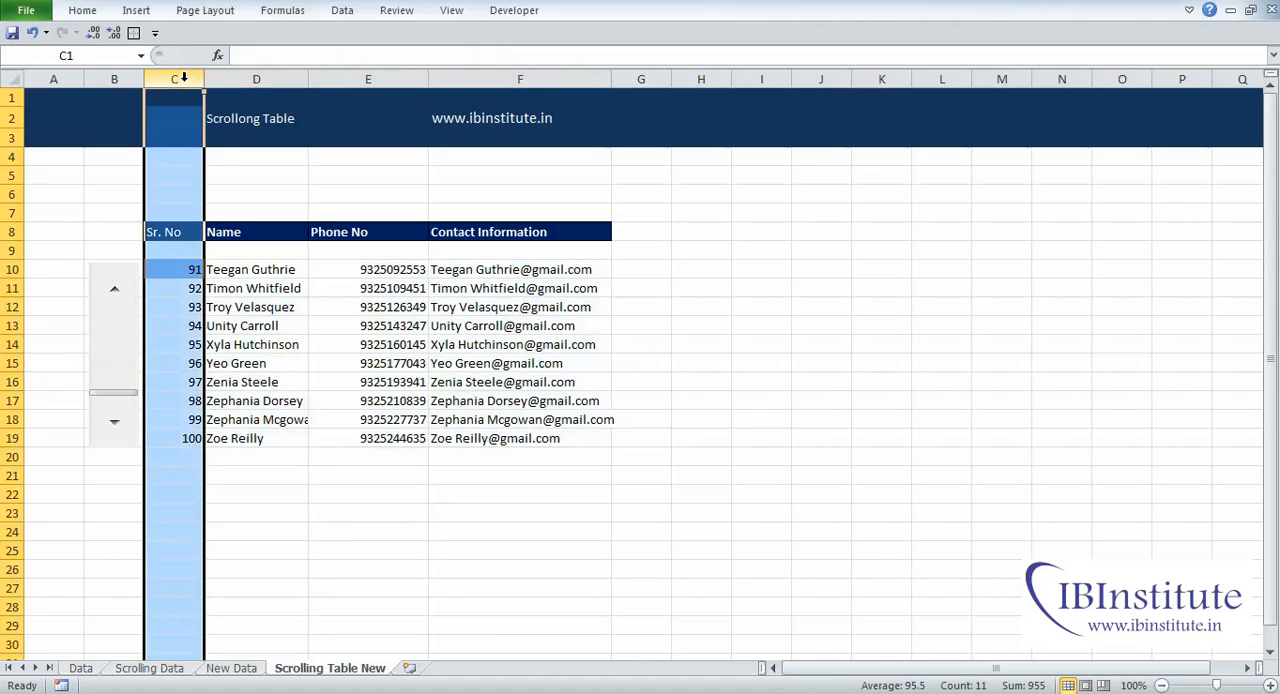
right_click(186, 82)
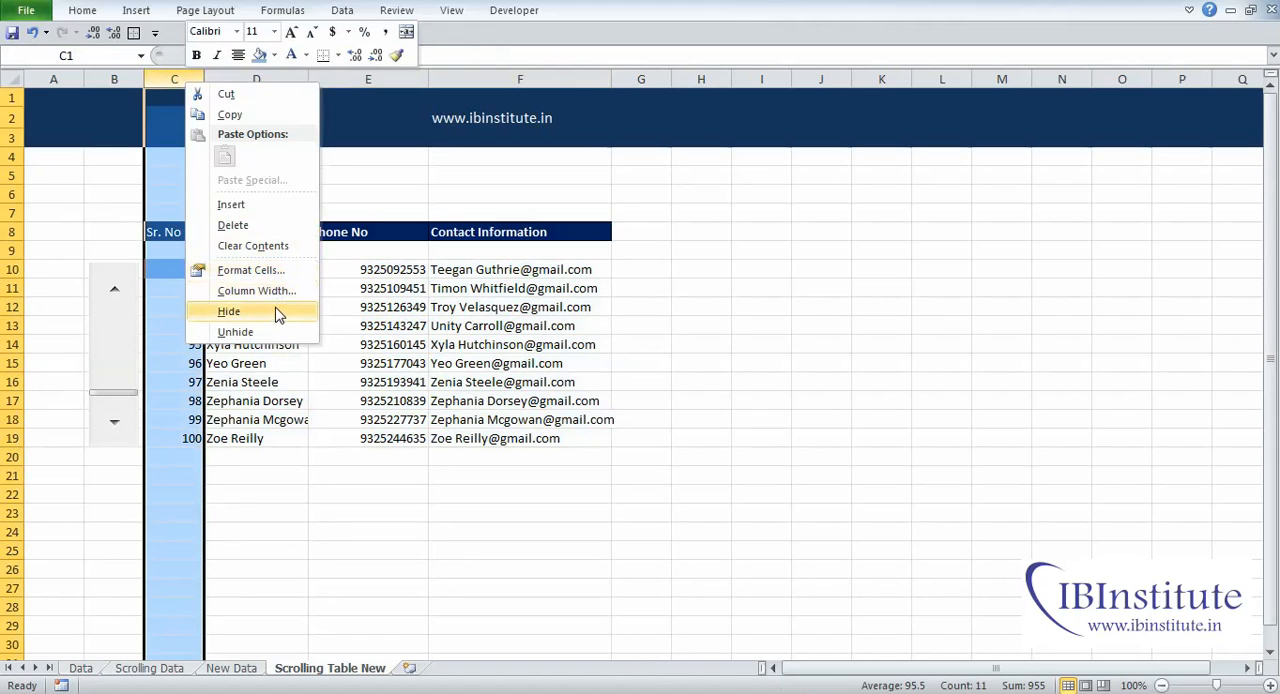